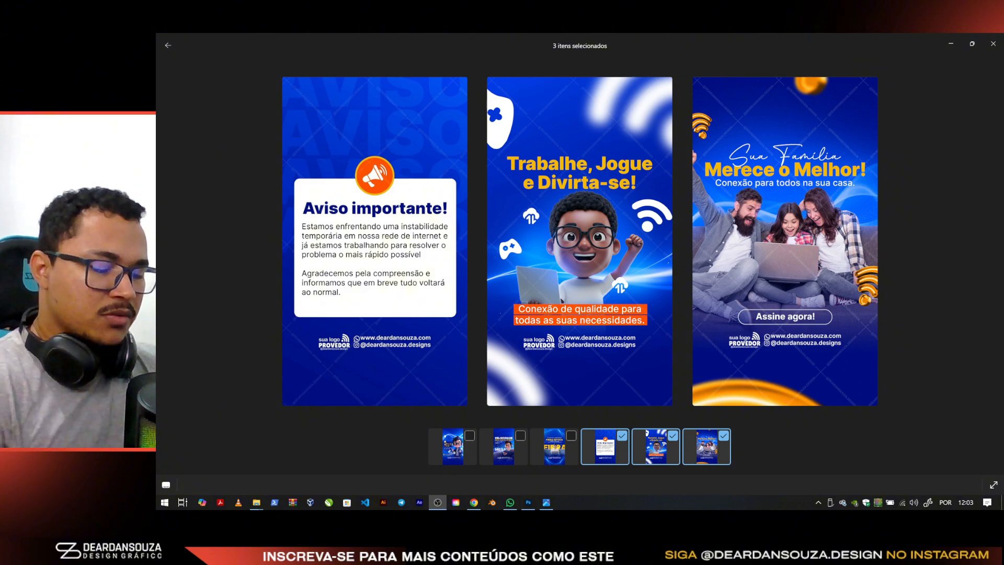
# Switch to the browser and look through the internet provider and tech support packs published on the Behance profile
pyautogui.hotkey('alt', 'Tab')
pyautogui.press('Tab')
pyautogui.press('Tab')
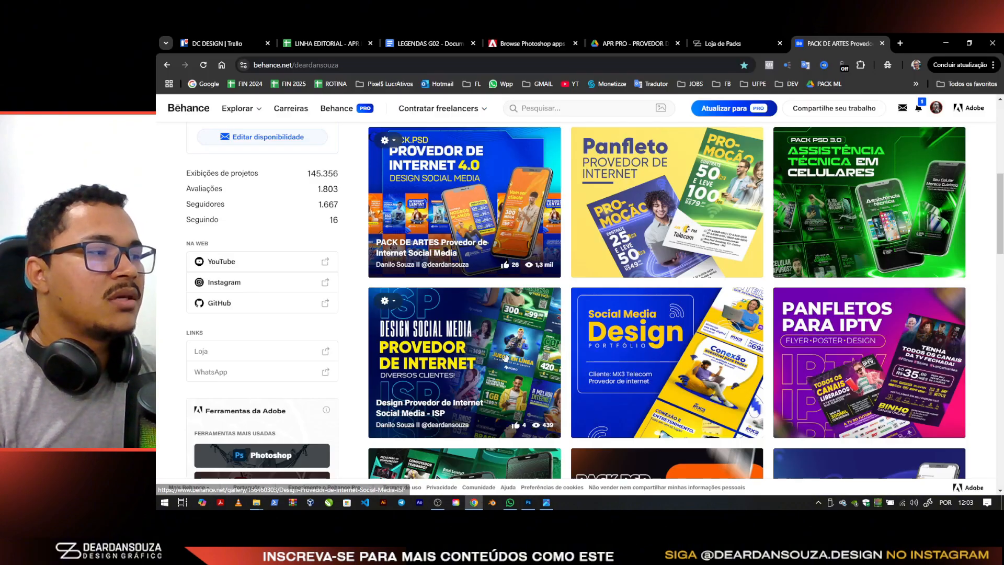
pyautogui.scroll(-1, 730, 268)
pyautogui.scroll(-3, 730, 268)
pyautogui.scroll(10, 716, 264)
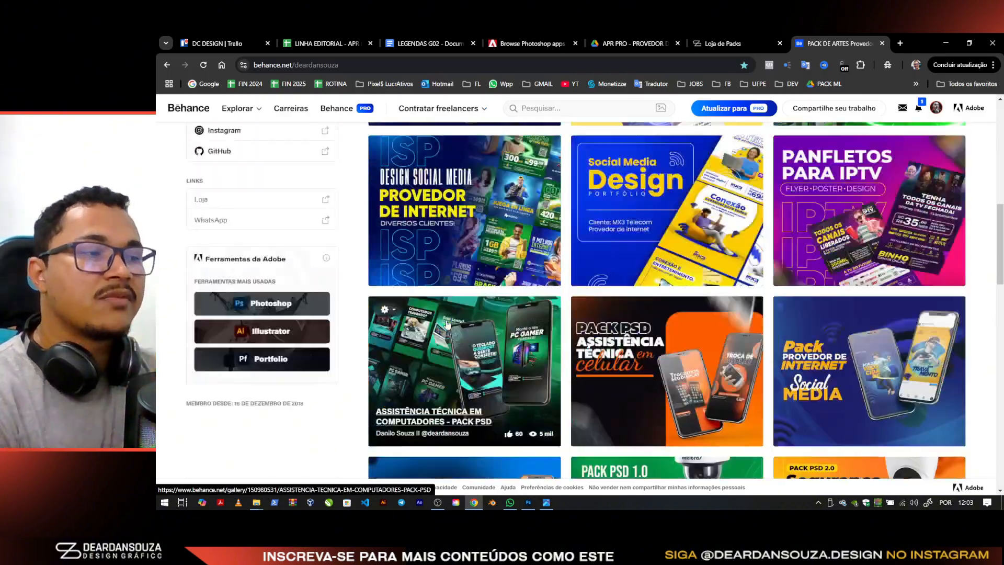
pyautogui.scroll(-10, 717, 297)
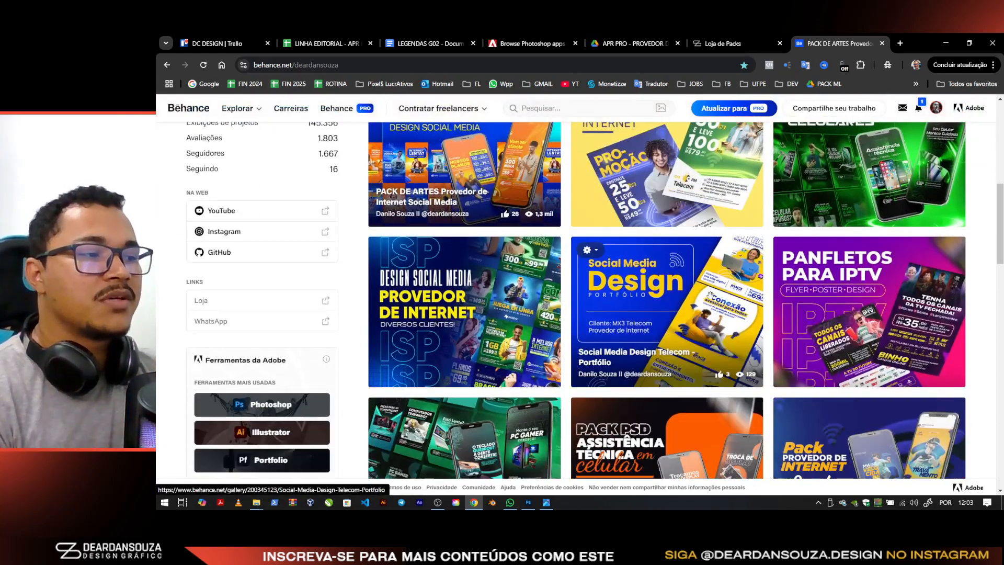
pyautogui.scroll(-3, 761, 267)
pyautogui.scroll(6, 774, 275)
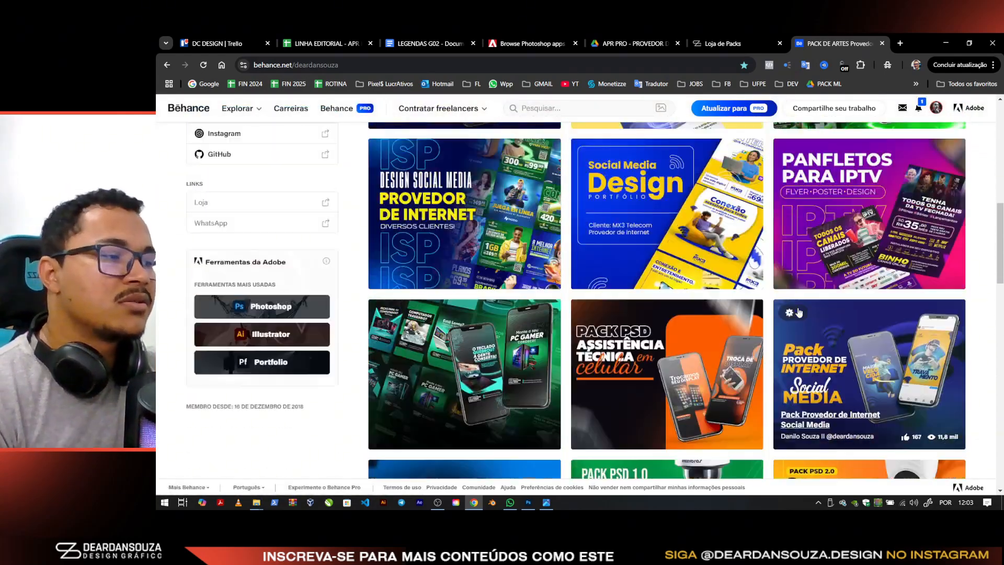
pyautogui.scroll(3, 463, 327)
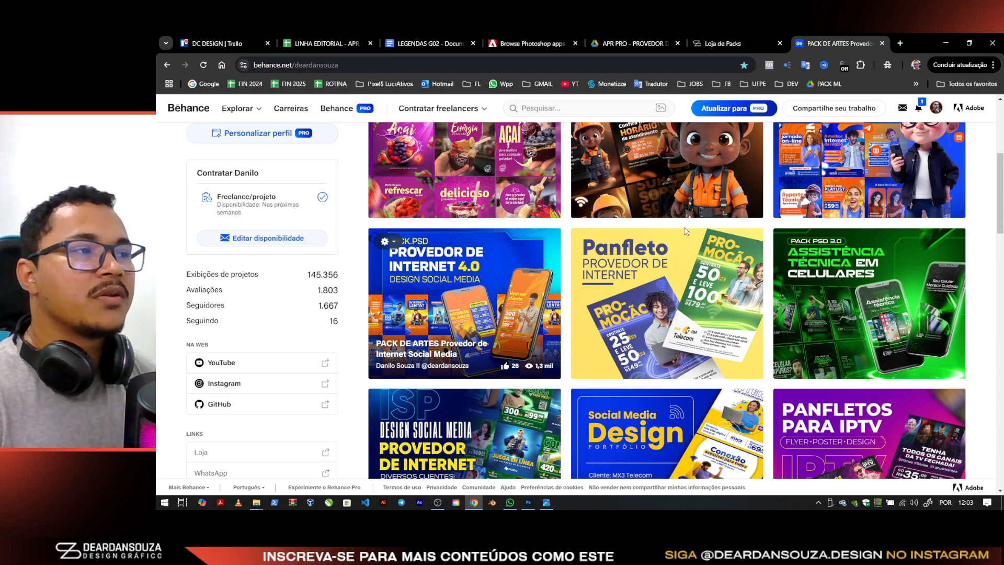
# Find the Pack Provedor de Internet 3.0 in the Loja de Packs store, open it and look over its sales page
pyautogui.click(719, 44)
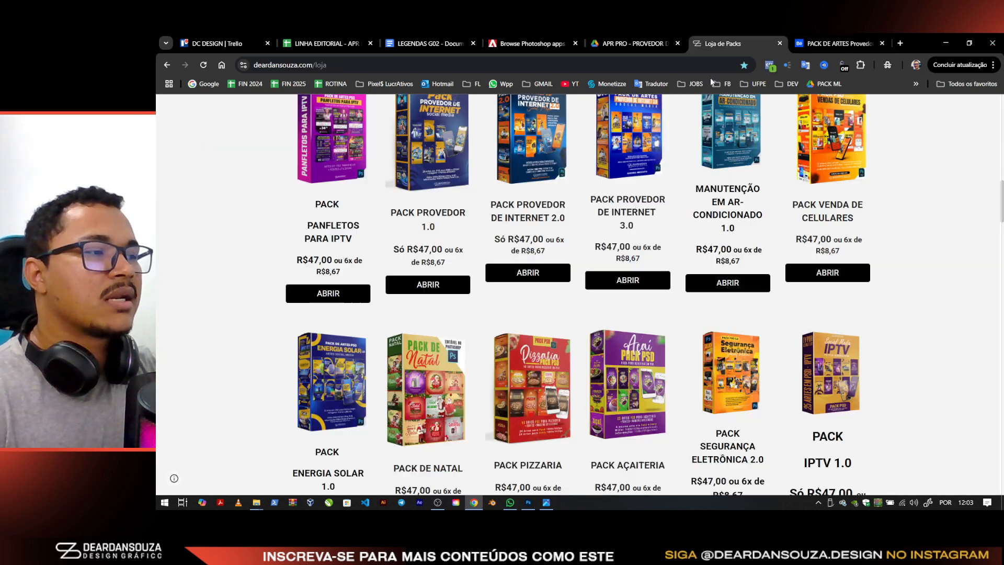
pyautogui.scroll(-4, 654, 262)
pyautogui.scroll(7, 653, 295)
pyautogui.scroll(2, 654, 295)
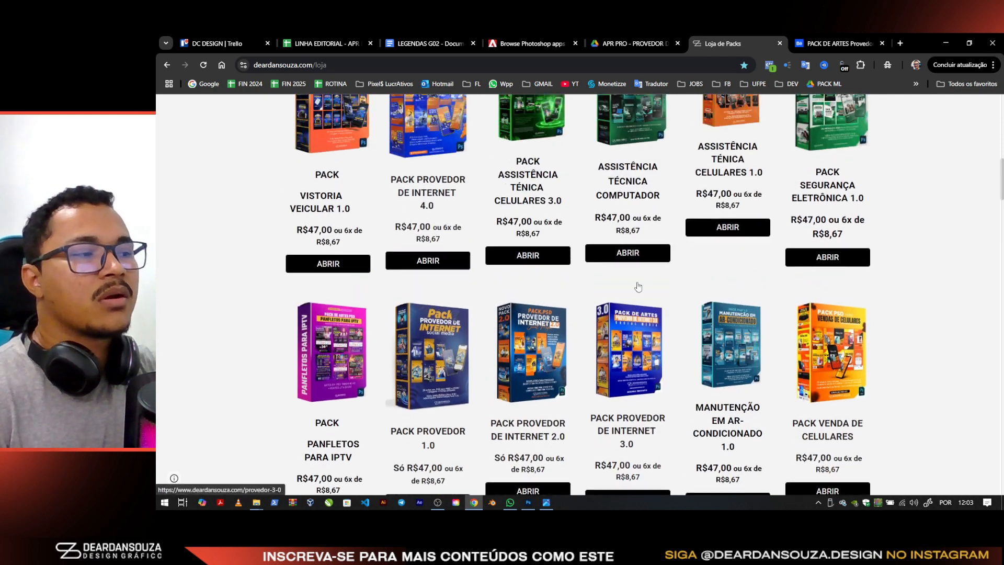
pyautogui.click(633, 391)
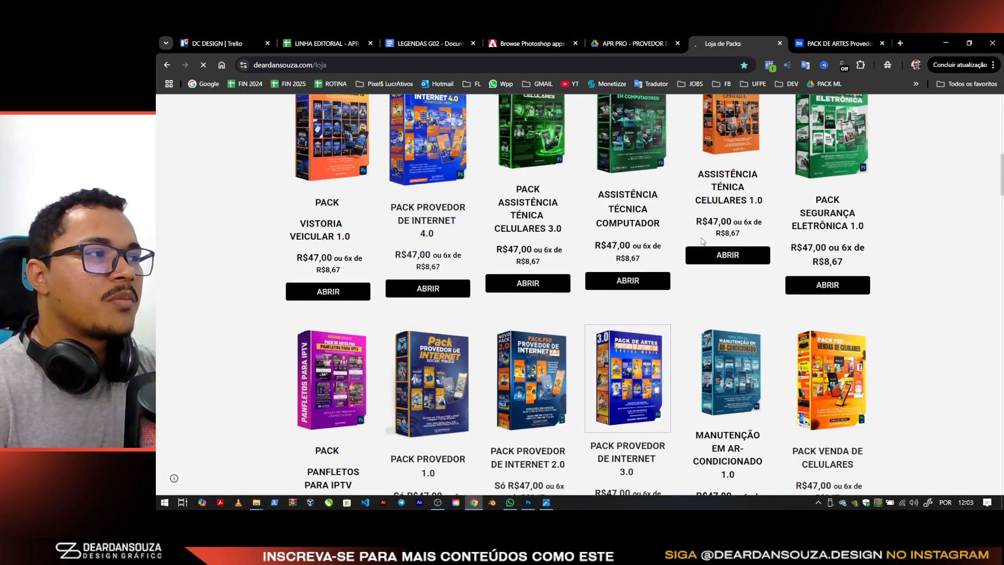
pyautogui.scroll(-2, 675, 251)
pyautogui.scroll(-11, 642, 290)
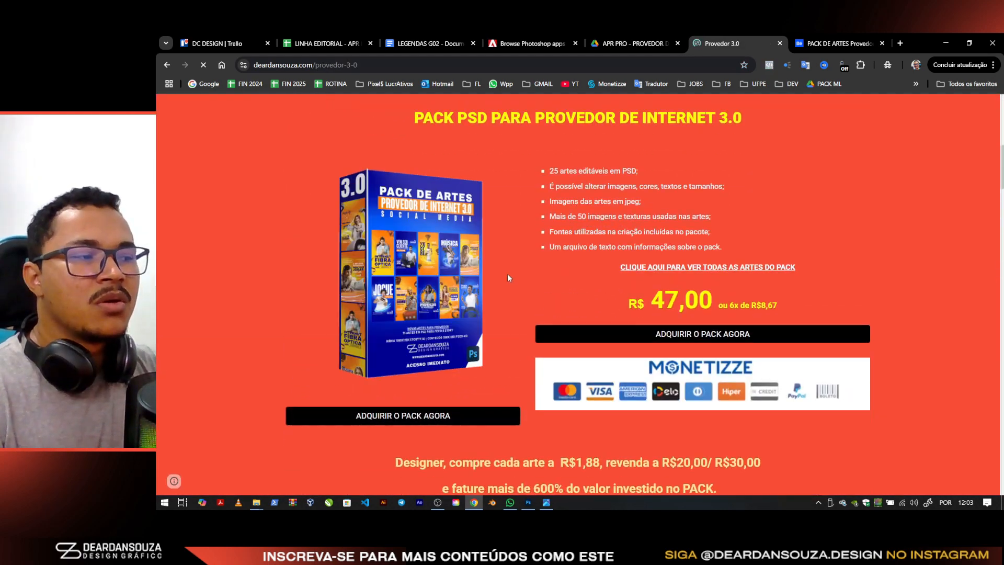
pyautogui.scroll(-3, 610, 289)
pyautogui.scroll(1, 611, 289)
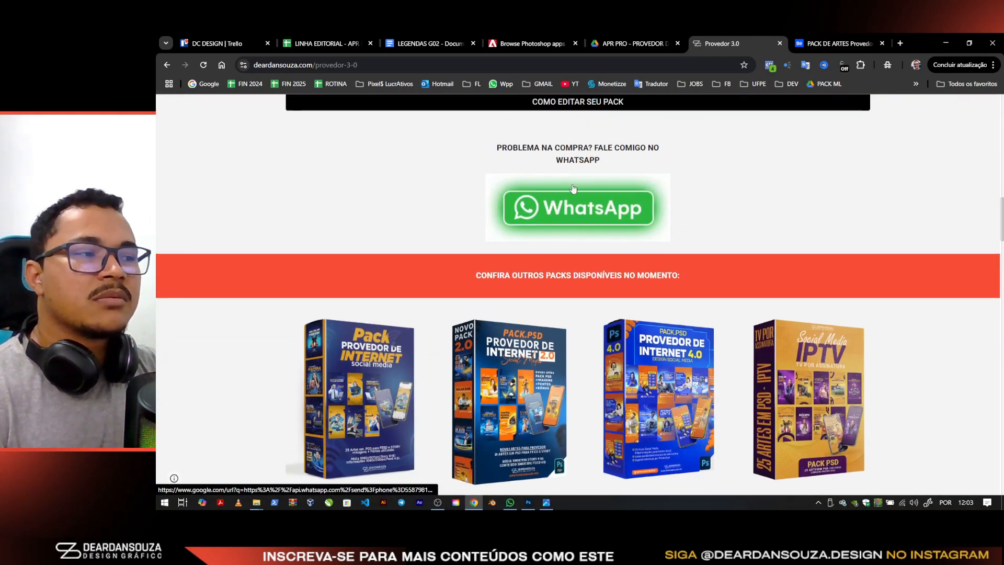
# Glance at the APR PRO folder in Google Drive and the Provedor 3.0 page, and return to the Behance profile
pyautogui.click(824, 48)
pyautogui.click(635, 44)
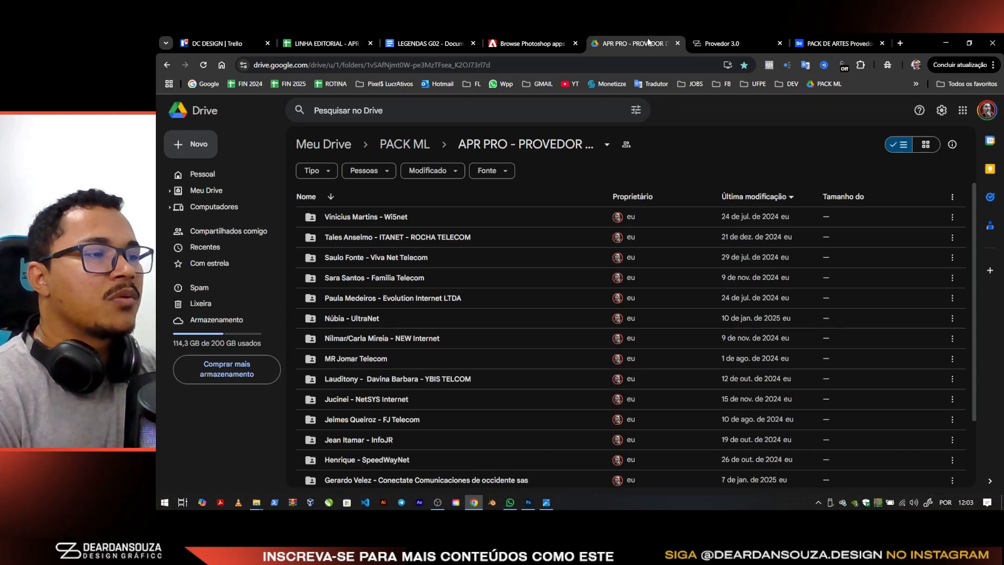
pyautogui.click(724, 45)
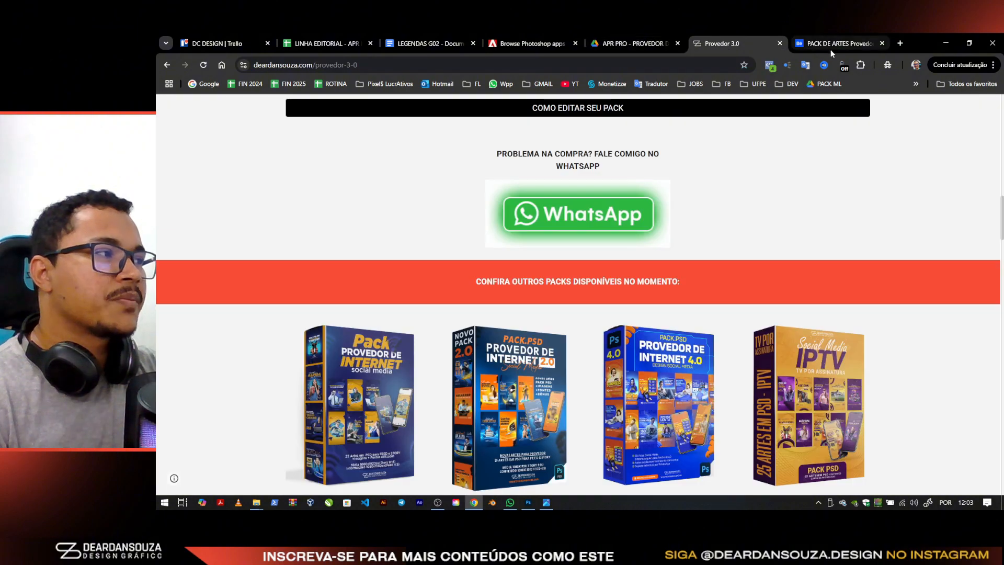
pyautogui.click(832, 46)
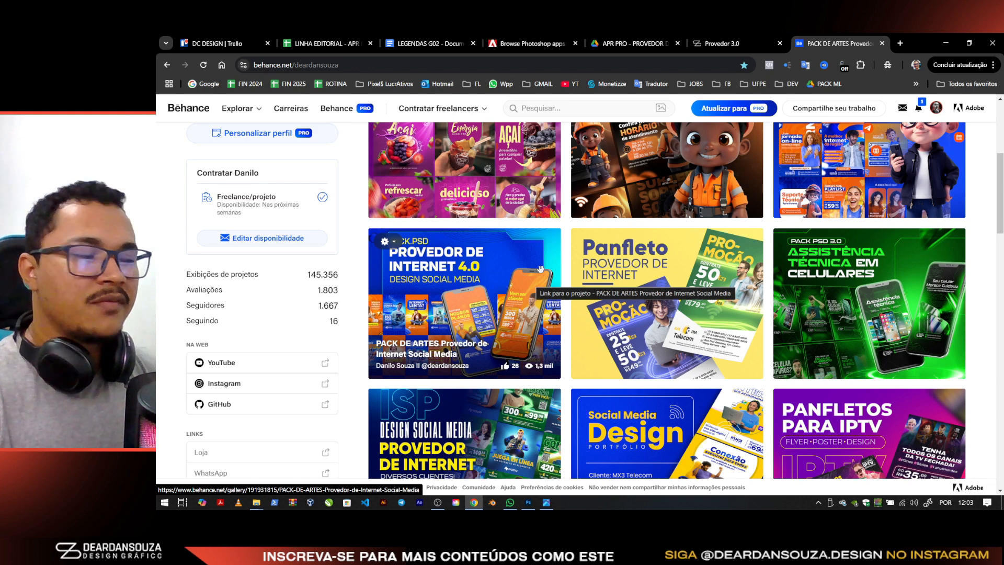
# Switch to the JANEIRO 2025 folder in File Explorer and examine the PANFLETO and FONTES folders and LEGENDAS JANEIRO.txt
pyautogui.hotkey('alt', 'Tab')
pyautogui.hotkey('alt', 'Tab')
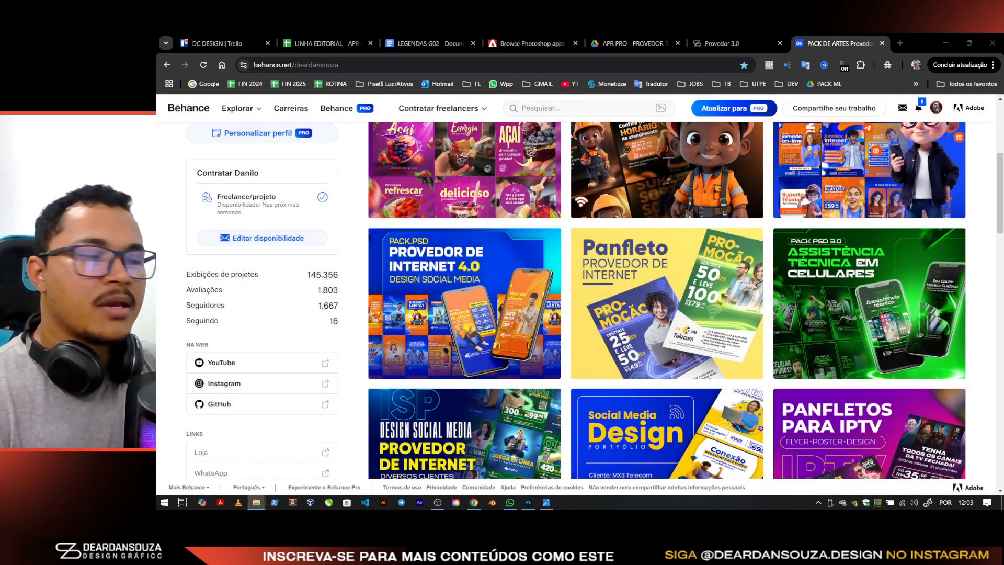
pyautogui.hotkey('alt', 'Tab')
pyautogui.click(352, 335)
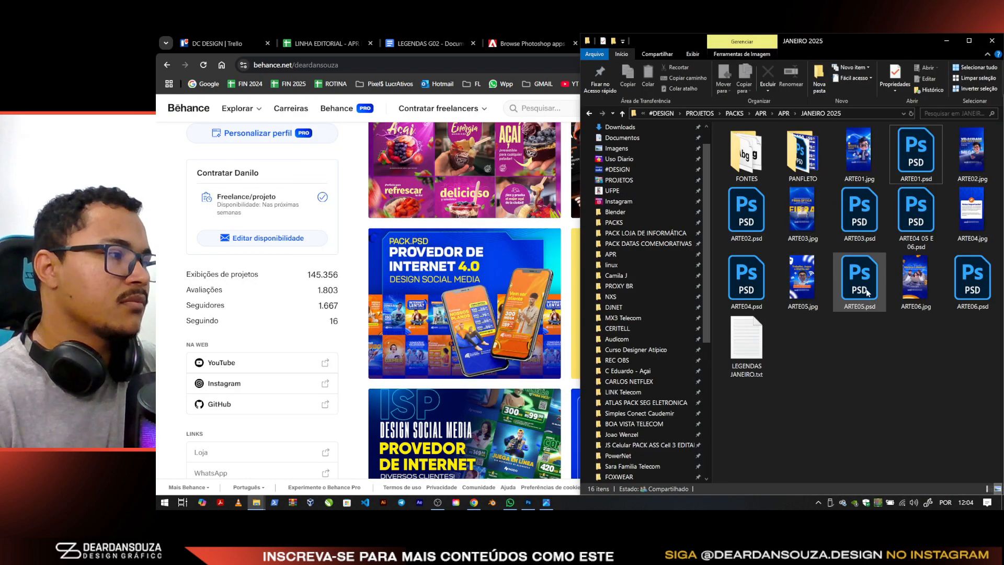
pyautogui.click(801, 164)
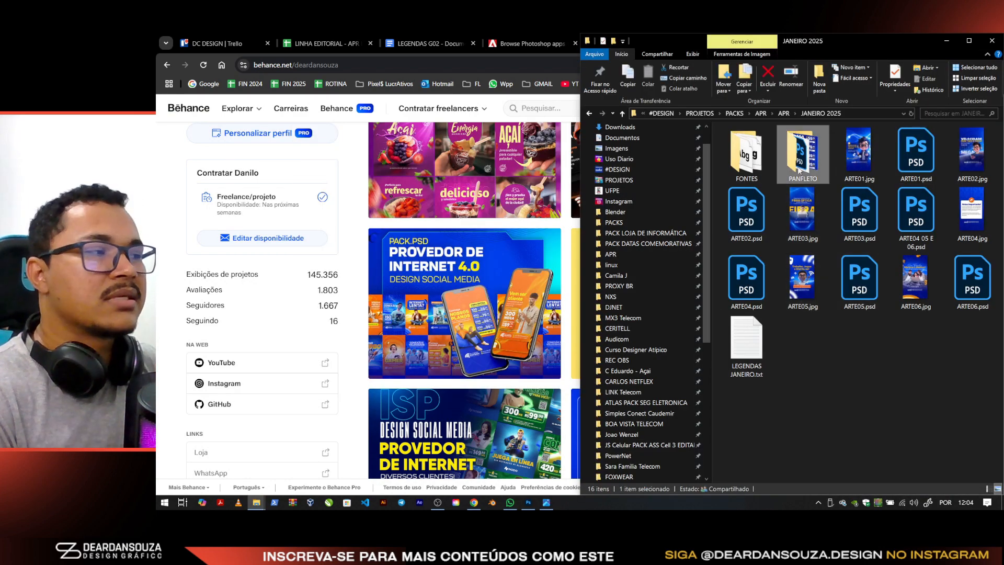
pyautogui.click(740, 159)
pyautogui.click(751, 339)
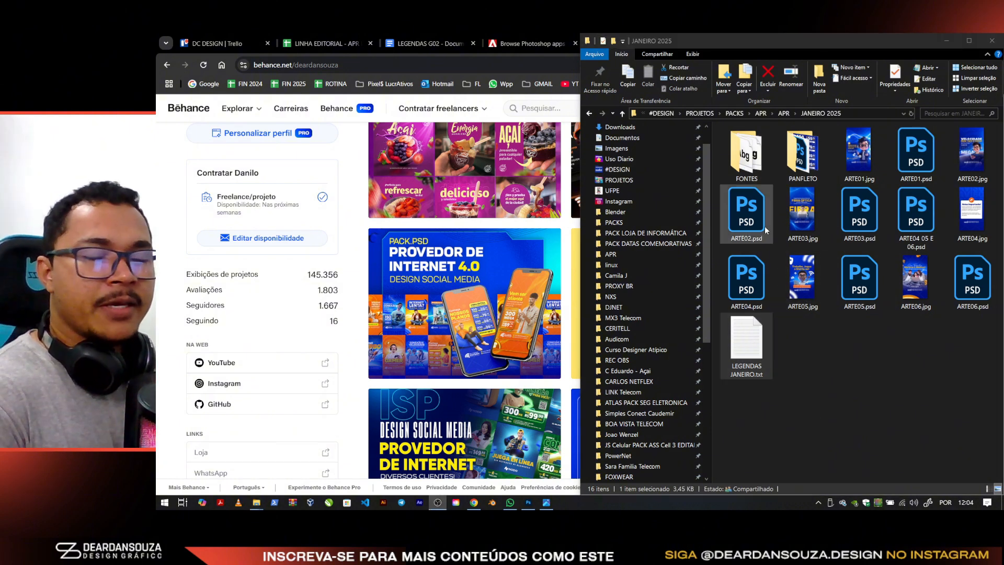
pyautogui.click(748, 345)
pyautogui.click(737, 152)
pyautogui.click(792, 168)
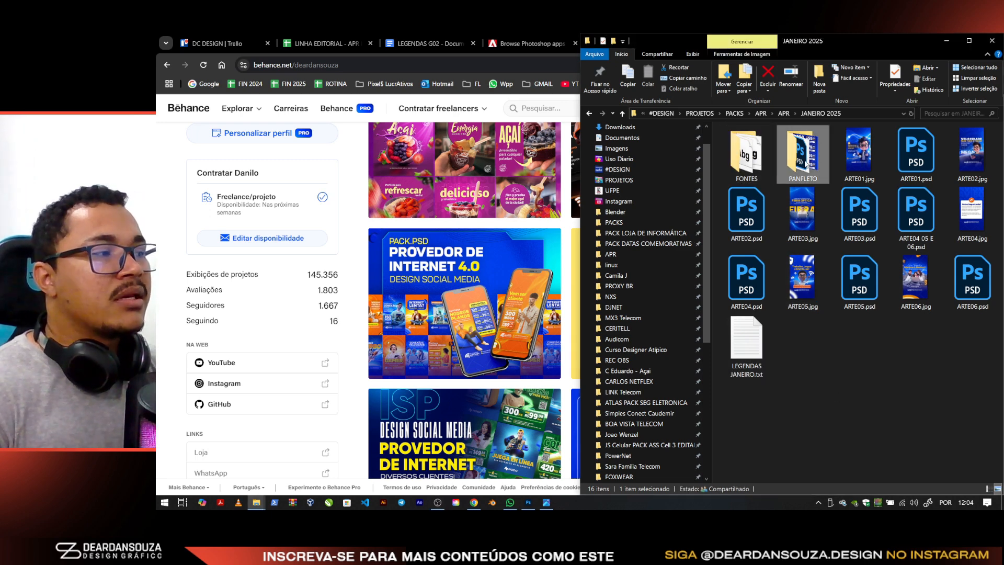
# Go over the JANEIRO 2025 art files, selecting ARTE01.psd, the ARTE03 and ARTE05 PSDs, and ARTE03.jpg with ARTE05.jpg
pyautogui.click(916, 154)
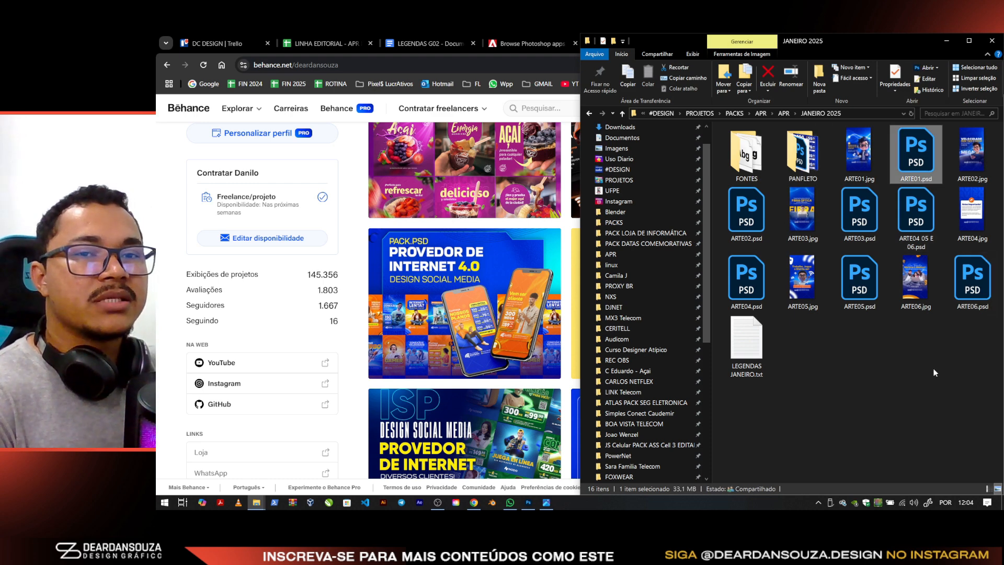
pyautogui.click(854, 294)
pyautogui.keyDown('ctrl'); pyautogui.click(855, 189); pyautogui.keyUp('ctrl')
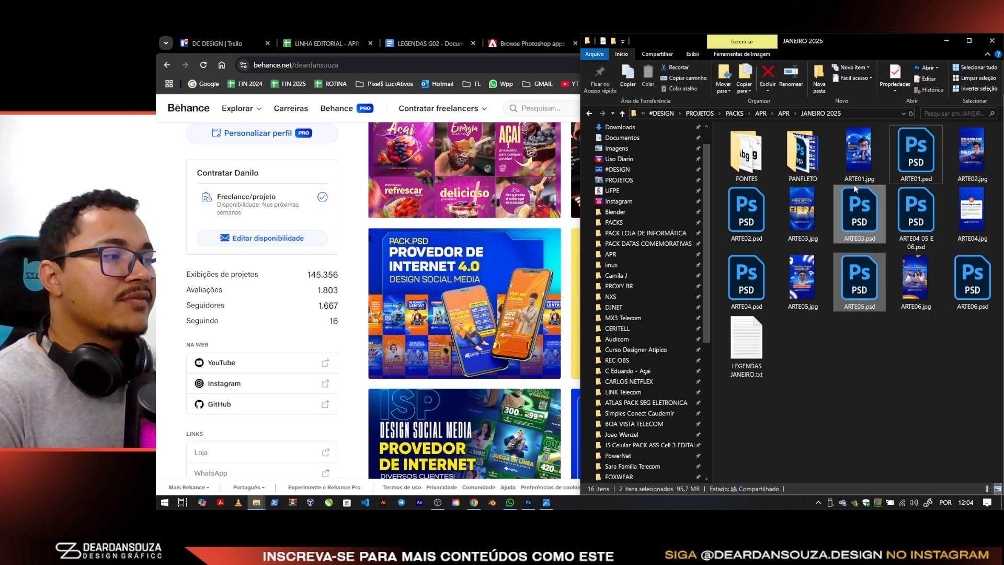
pyautogui.moveTo(819, 357); pyautogui.dragTo(789, 220)
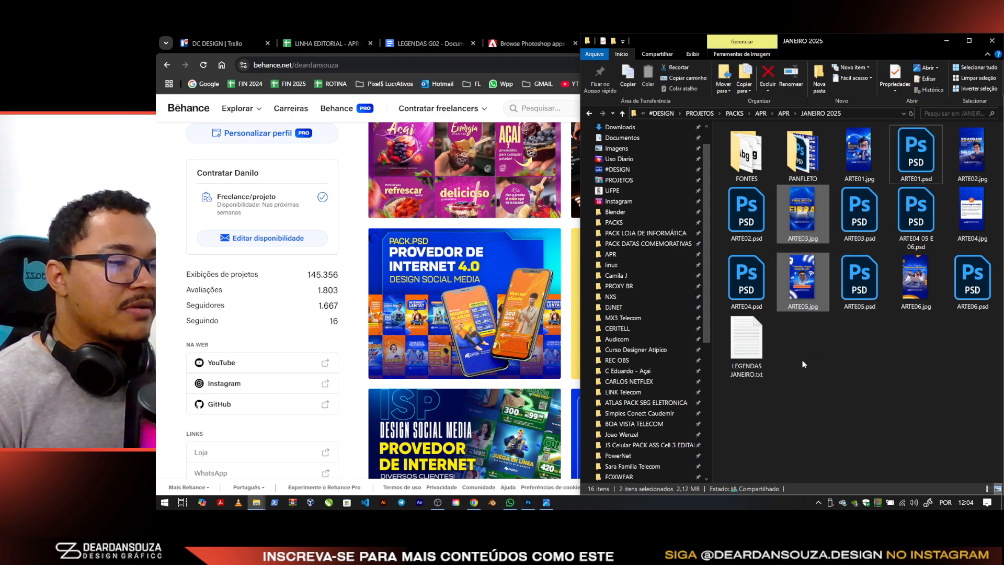
# Bring up the APR PRO folder beside JANEIRO 2025, select all its client folders, and clear the selection in JANEIRO 2025
pyautogui.hotkey('alt', 'Tab')
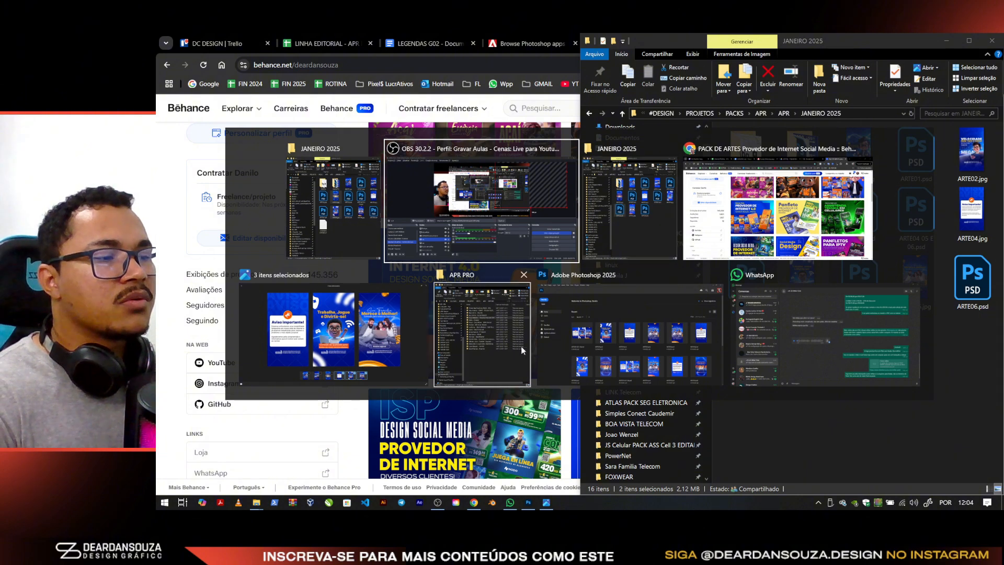
pyautogui.click(497, 352)
pyautogui.moveTo(443, 390); pyautogui.dragTo(329, 138)
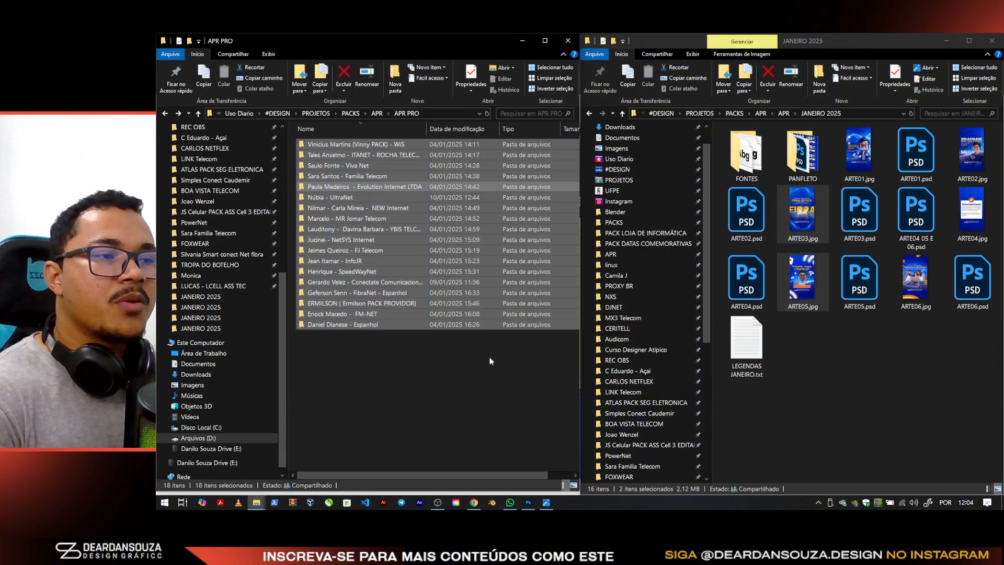
pyautogui.moveTo(378, 363); pyautogui.dragTo(330, 135)
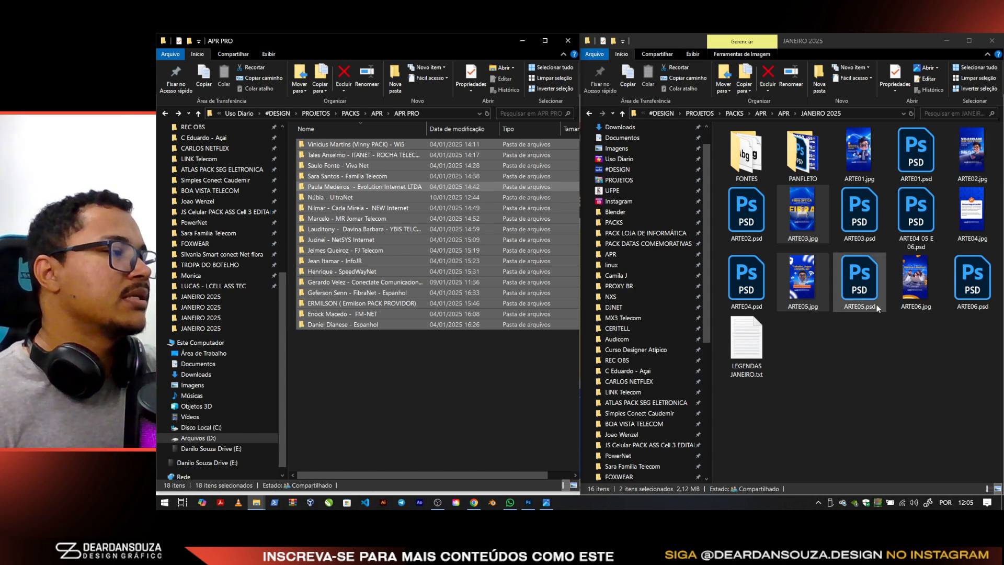
pyautogui.click(879, 379)
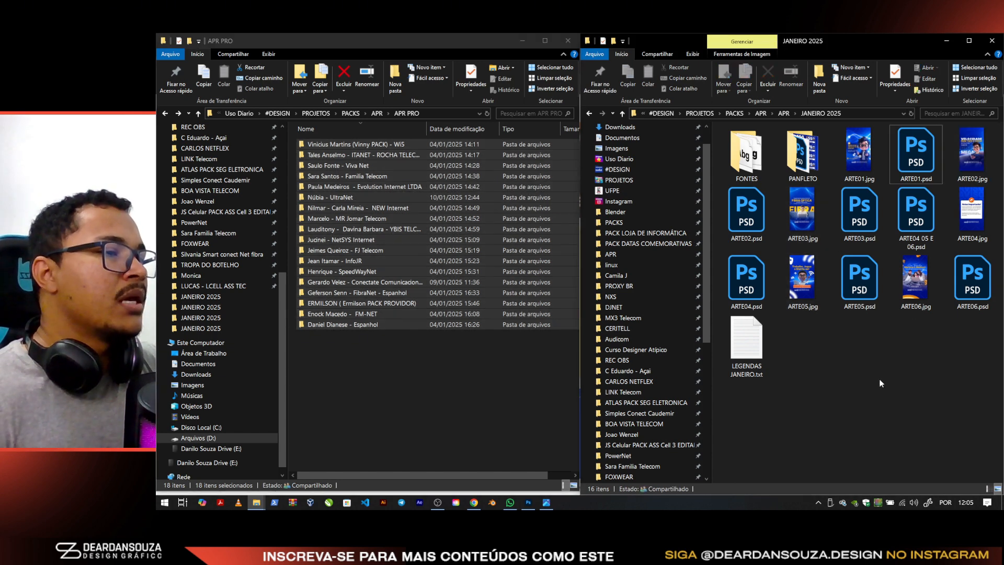
# Open the Evolution Internet LTDA client folder in APR PRO and go into its JANEIRO 2025 subfolder
pyautogui.click(421, 155)
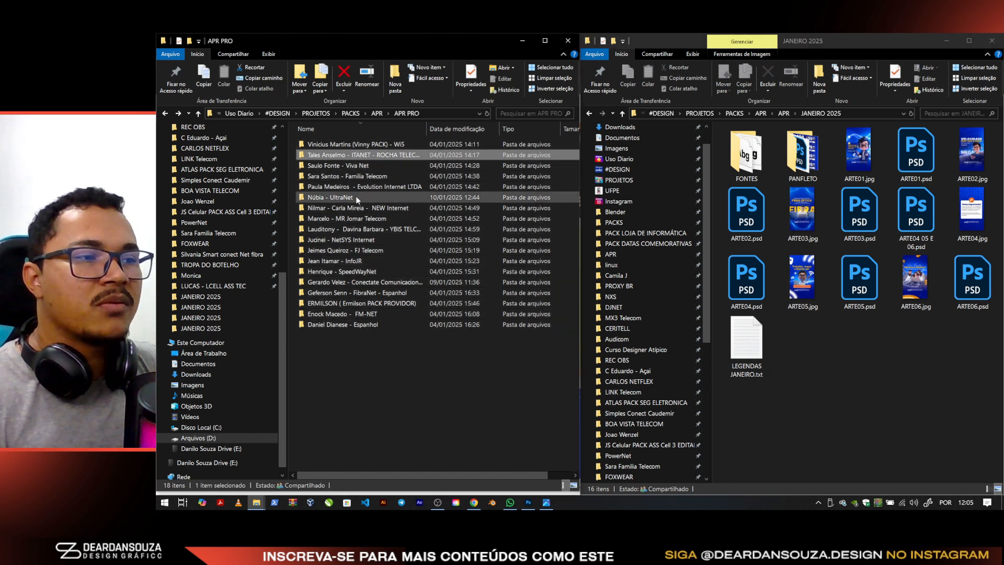
pyautogui.click(393, 189)
pyautogui.doubleClick(393, 192)
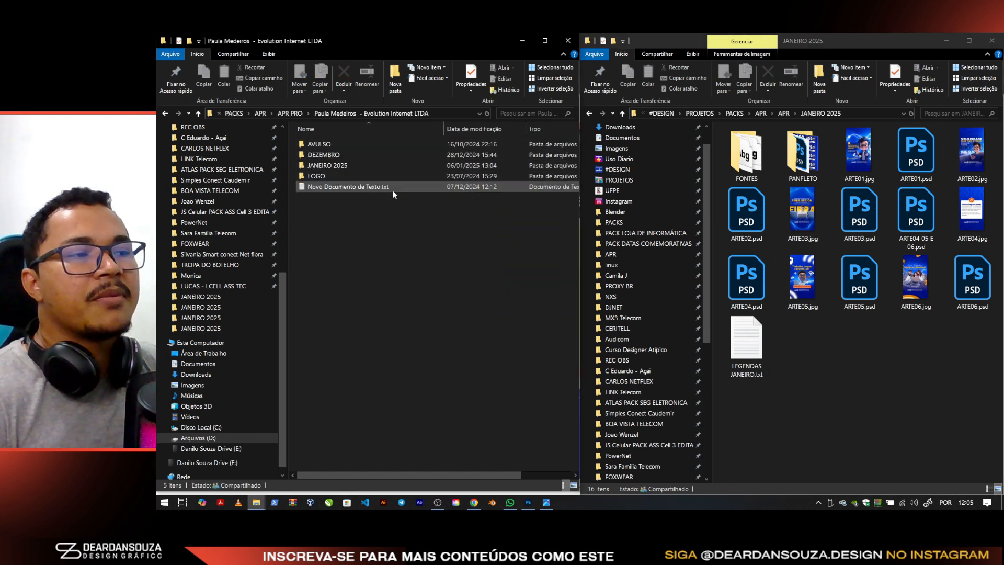
pyautogui.click(378, 165)
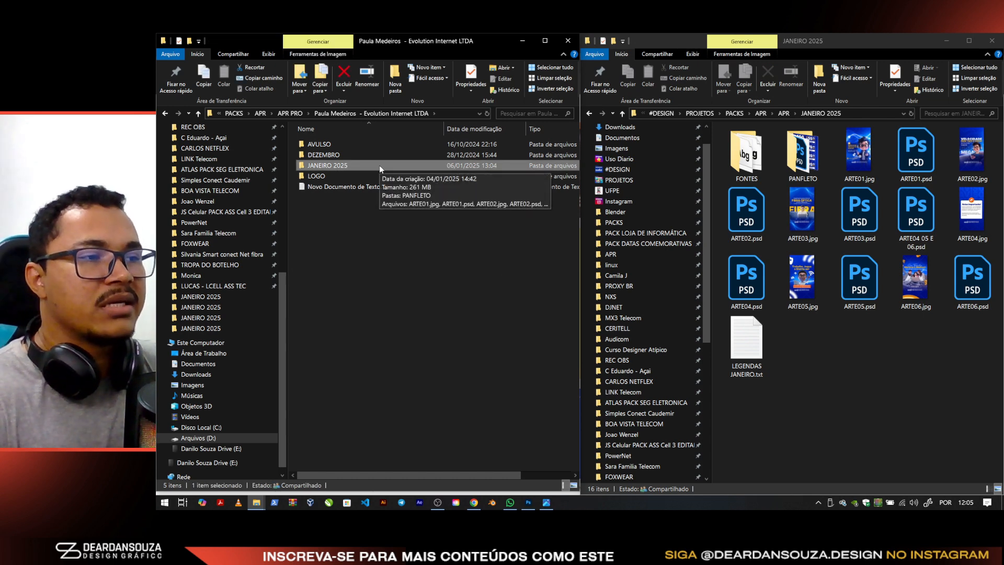
pyautogui.doubleClick(378, 164)
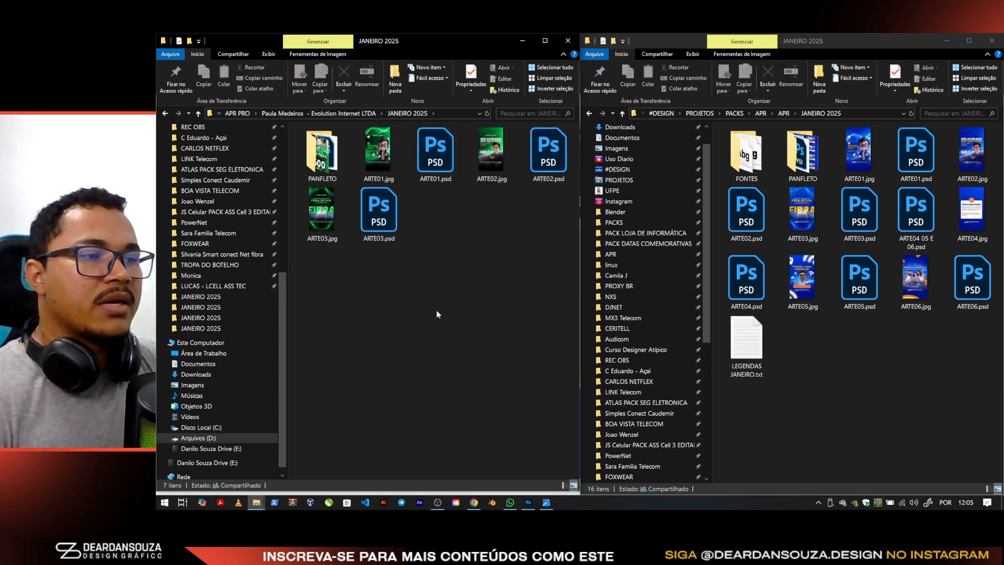
# Check the client's PANFLETO folder and the ARTE01.psd, ARTE01.jpg and ARTE02.jpg files in JANEIRO 2025
pyautogui.doubleClick(324, 157)
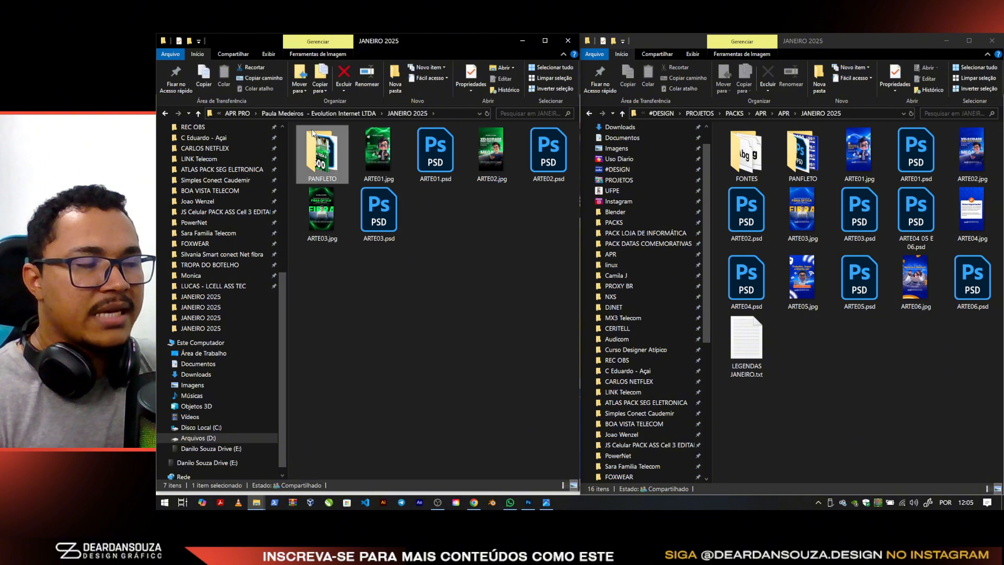
pyautogui.hotkey('alt', 'Left')
pyautogui.click(435, 154)
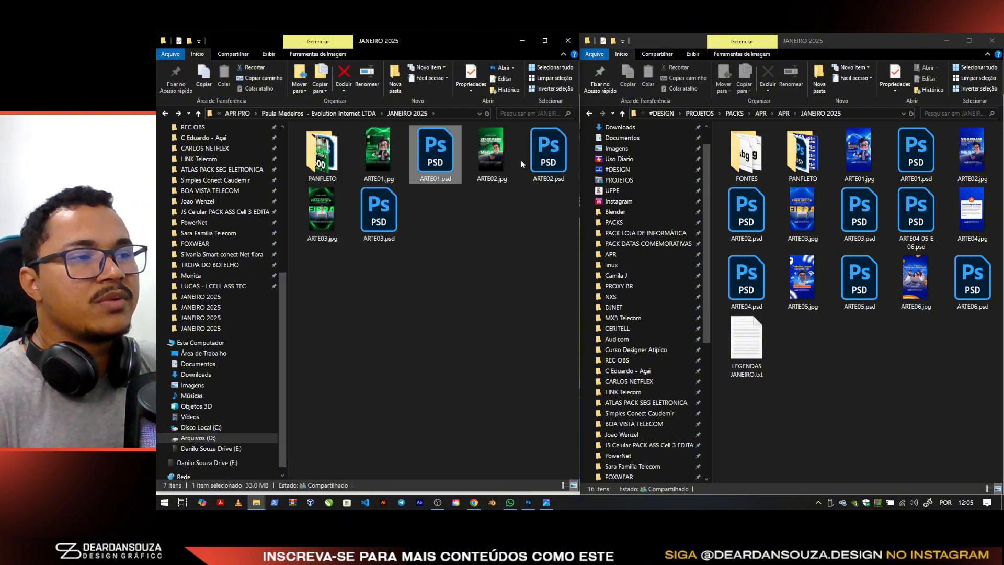
pyautogui.click(378, 154)
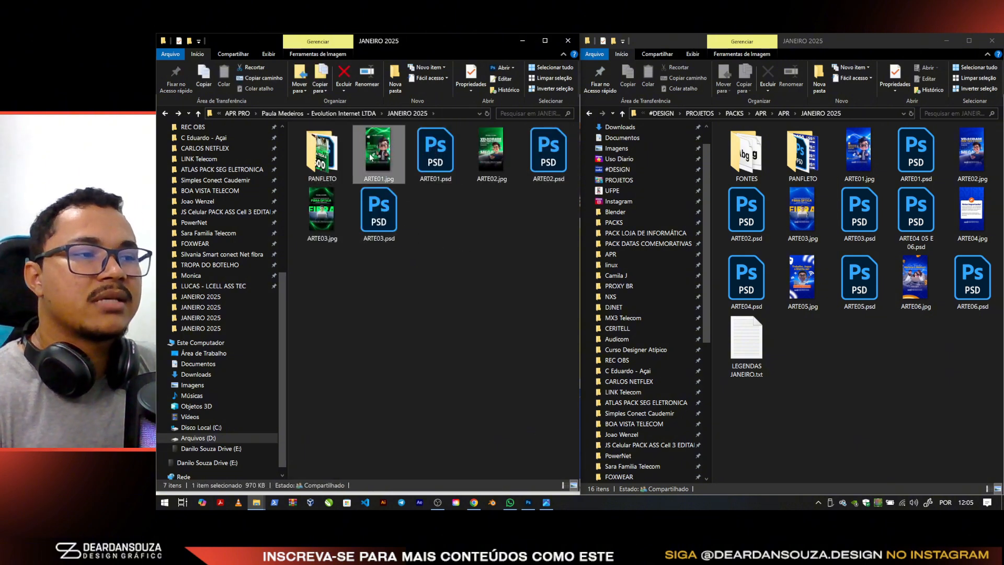
pyautogui.click(495, 159)
# Select ARTE05.jpg in the original pack folder, review the three arts in the photo viewer, and minimise the viewer
pyautogui.click(795, 292)
pyautogui.hotkey('alt', 'Tab')
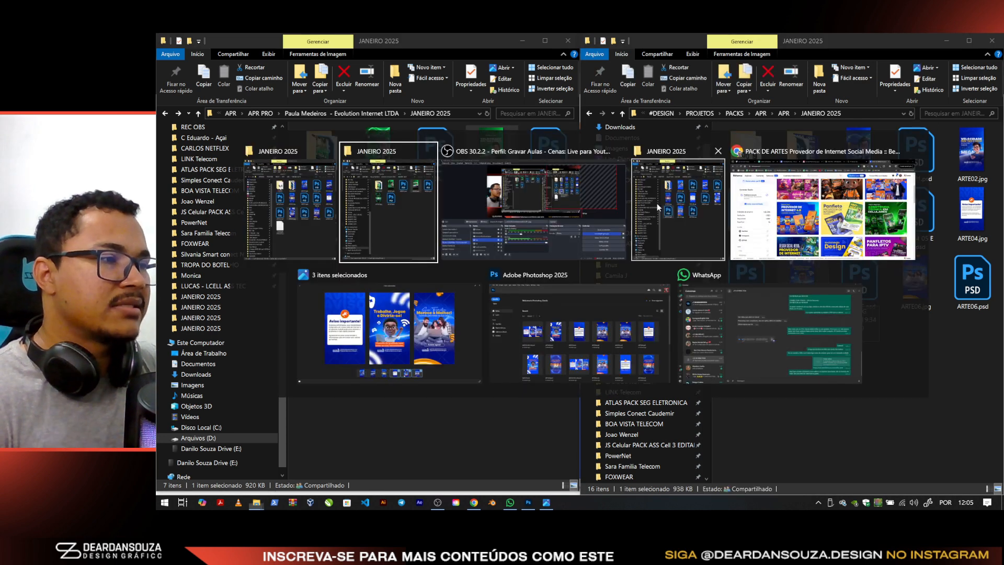
pyautogui.click(426, 332)
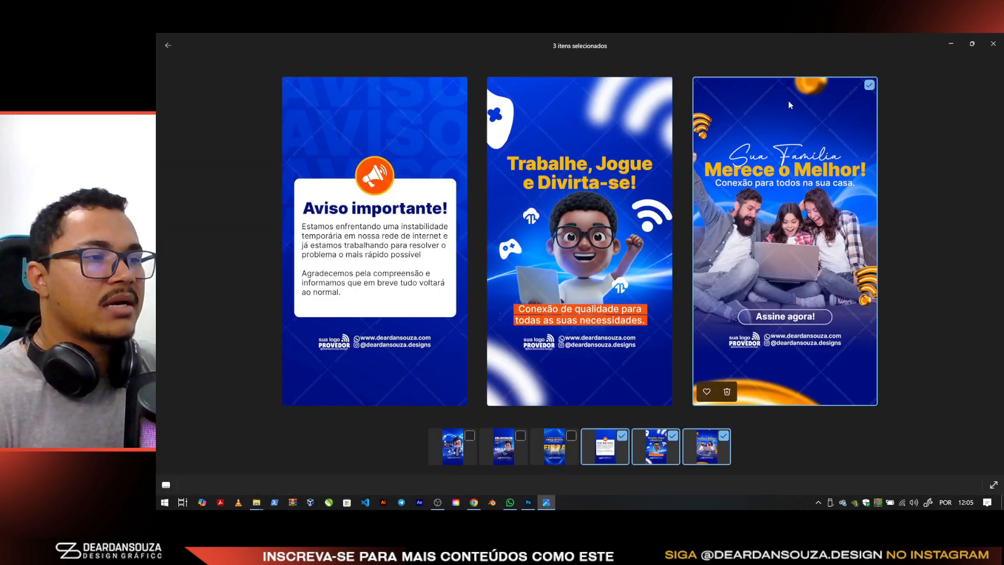
pyautogui.click(950, 45)
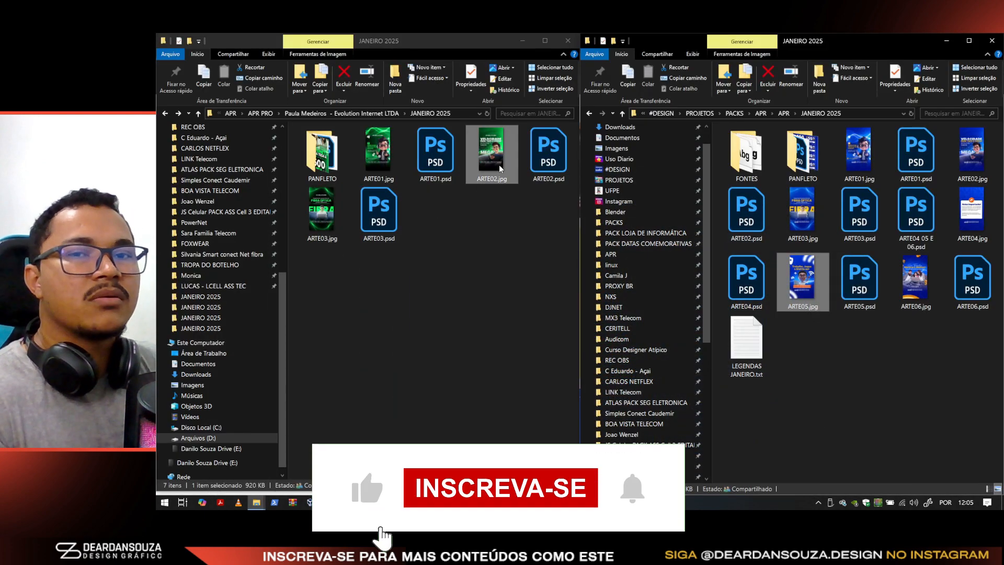
# Copy ARTE04 05 E 06.psd from the original pack folder into the Evolution Internet LTDA client's JANEIRO 2025 folder
pyautogui.moveTo(724, 415); pyautogui.dragTo(852, 400)
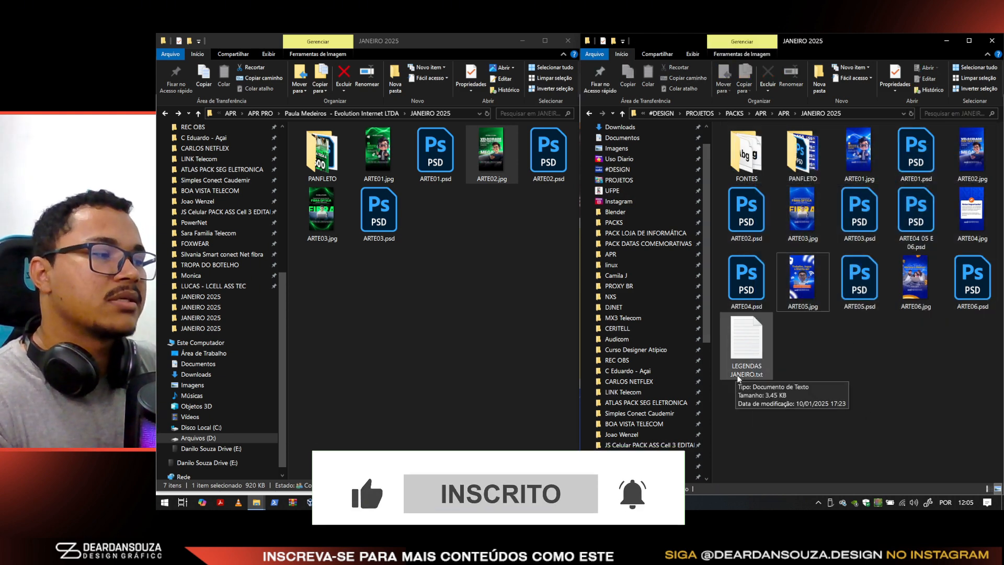
pyautogui.click(916, 211)
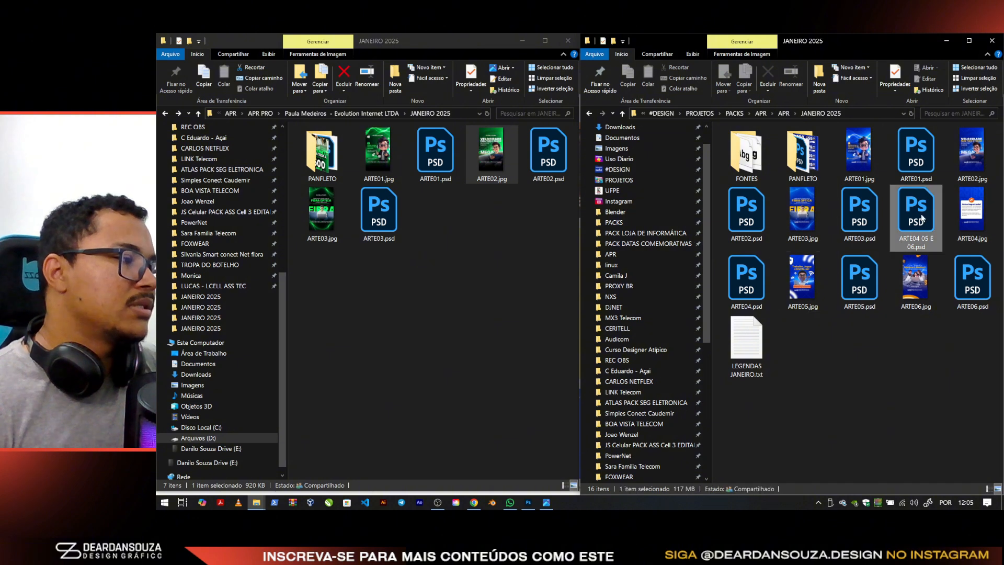
pyautogui.hotkey('ctrl', 'c')
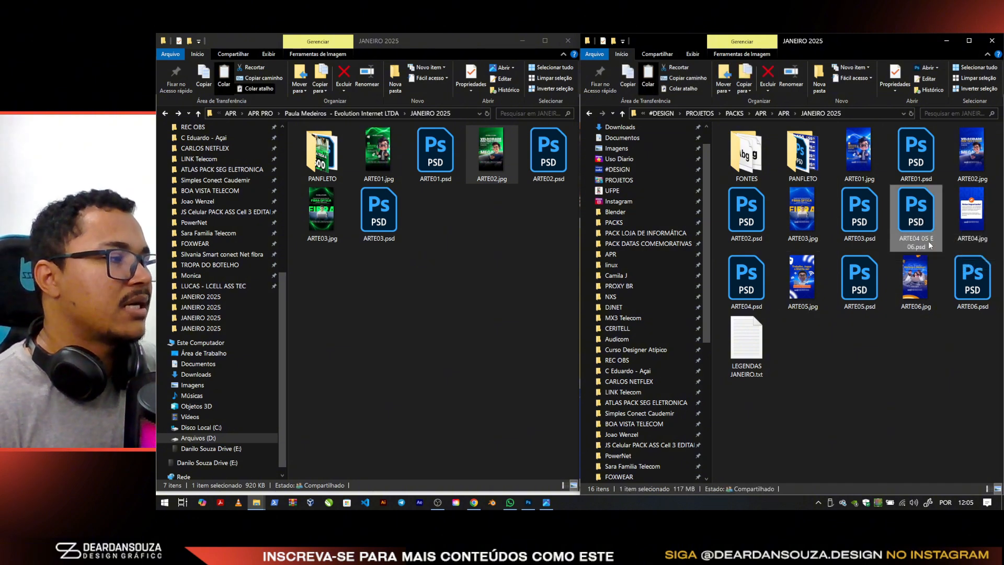
pyautogui.moveTo(982, 341)
pyautogui.mouseDown()
pyautogui.moveTo(727, 261)
pyautogui.moveTo(973, 335)
pyautogui.mouseUp()
pyautogui.click(919, 205)
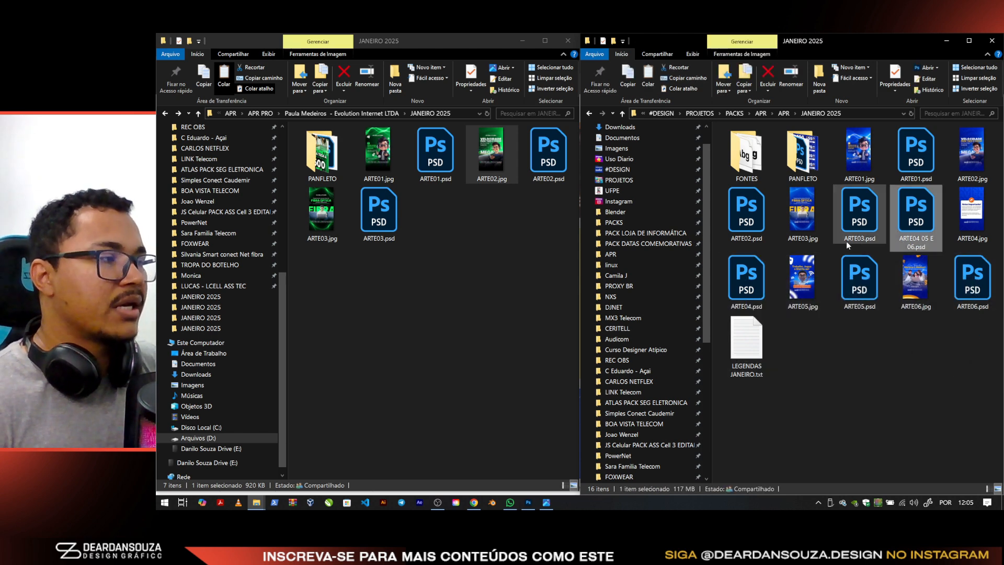
pyautogui.click(529, 278)
pyautogui.hotkey('ctrl', 'v')
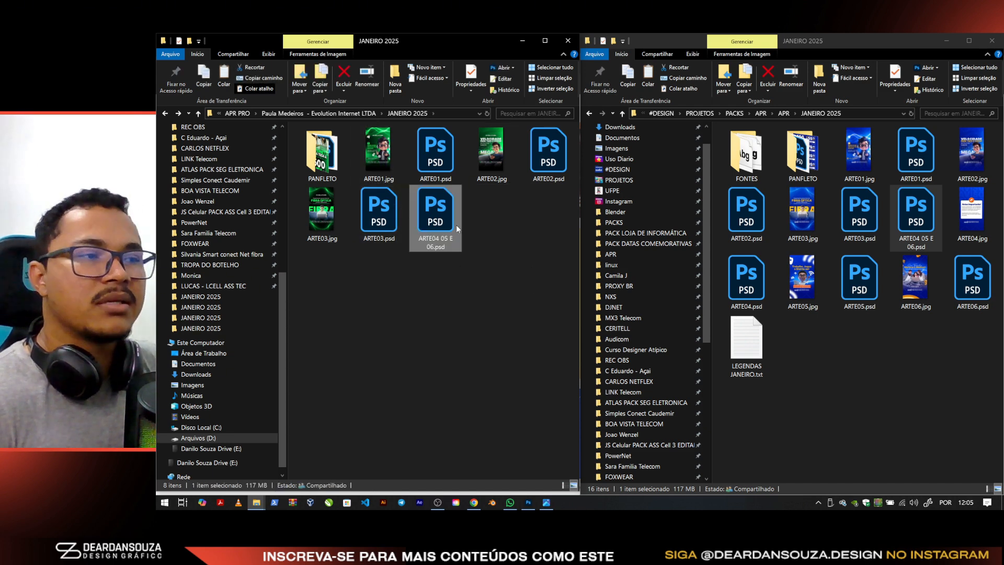
# Open the client's ARTE03.psd and ARTE04 05 E 06.psd together in Photoshop
pyautogui.moveTo(493, 276); pyautogui.dragTo(389, 212)
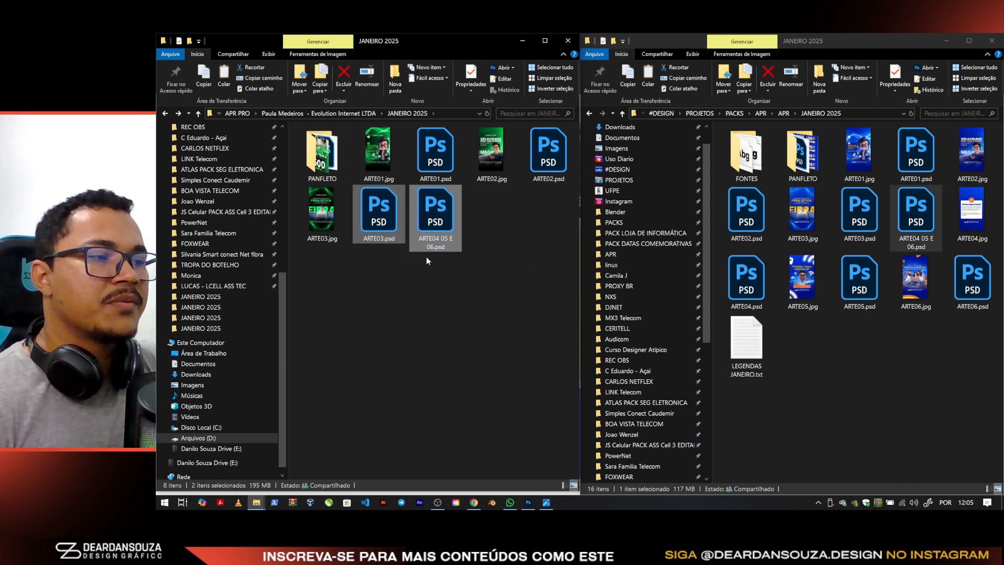
pyautogui.click(531, 503)
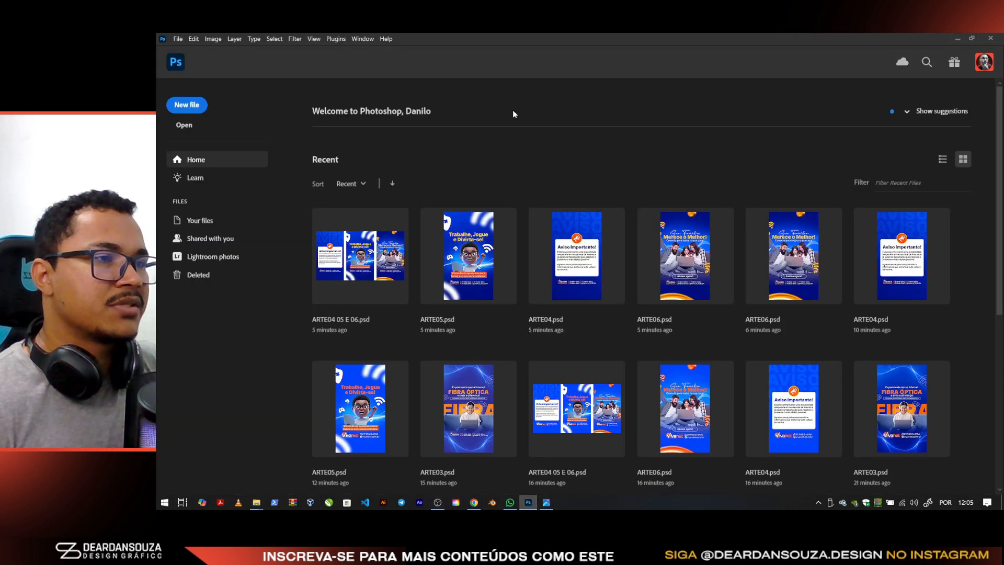
pyautogui.click(958, 38)
pyautogui.click(426, 226)
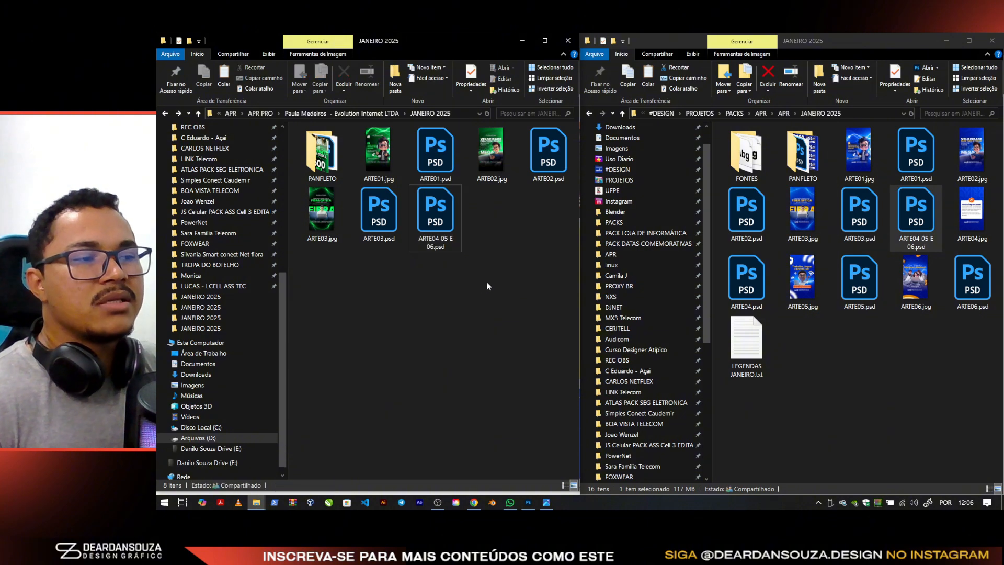
pyautogui.moveTo(486, 281); pyautogui.dragTo(361, 219)
pyautogui.doubleClick(361, 219)
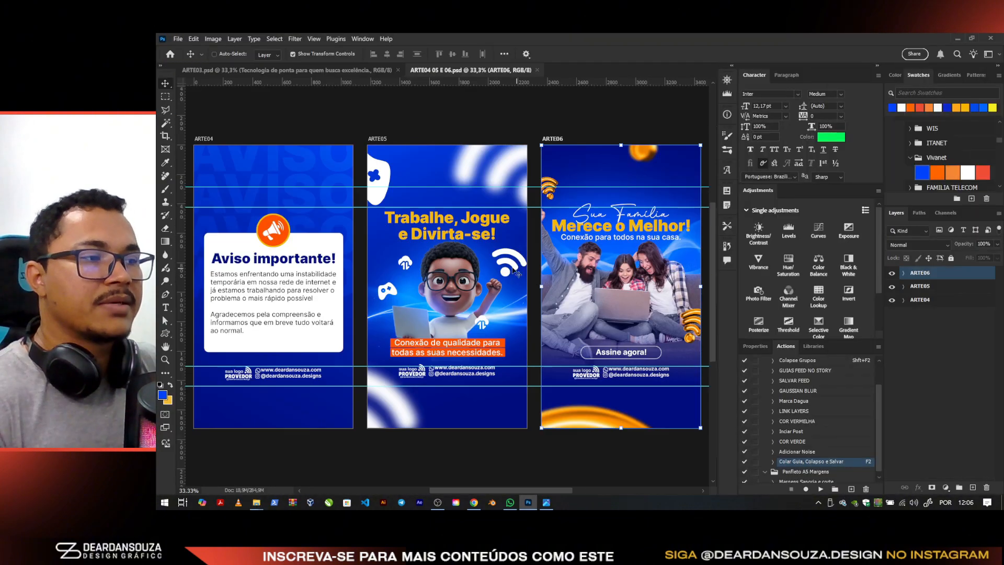
# Copy the LOGO and CONTATO groups from ARTE03.psd and close that document
pyautogui.click(279, 70)
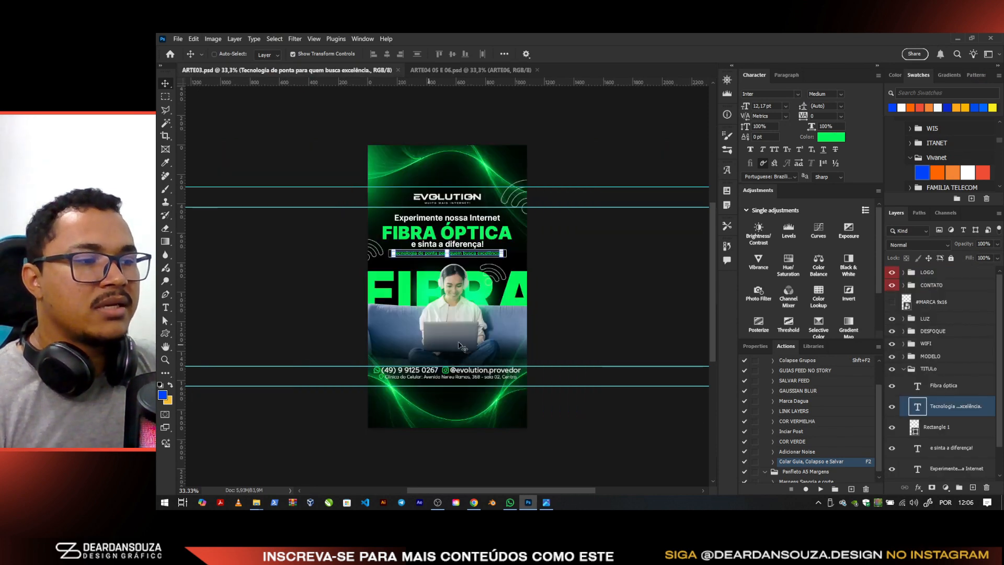
pyautogui.scroll(2, 461, 337)
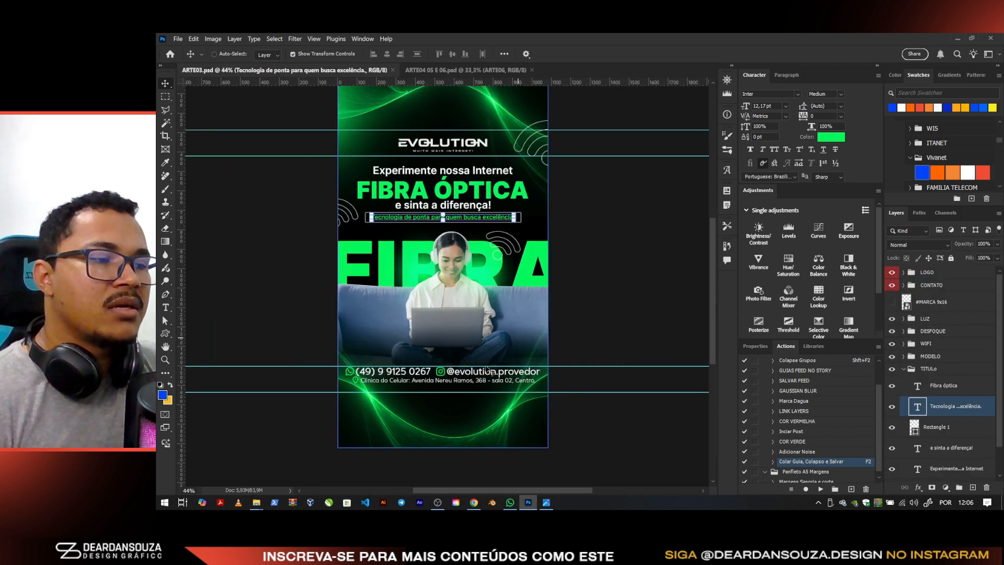
pyautogui.keyDown('ctrl'); pyautogui.click(936, 272); pyautogui.keyUp('ctrl')
pyautogui.keyDown('ctrl'); pyautogui.click(937, 286); pyautogui.keyUp('ctrl')
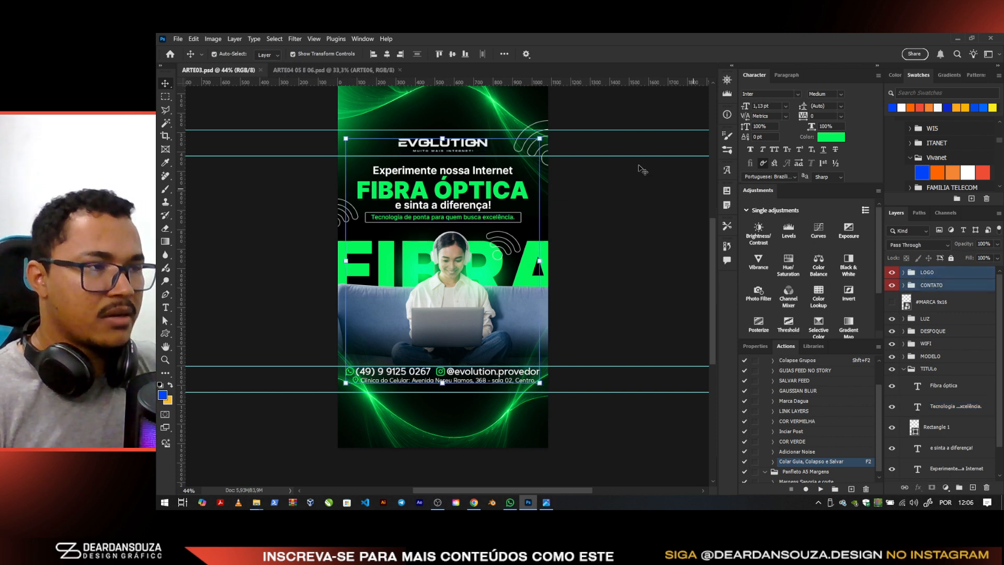
pyautogui.click(260, 70)
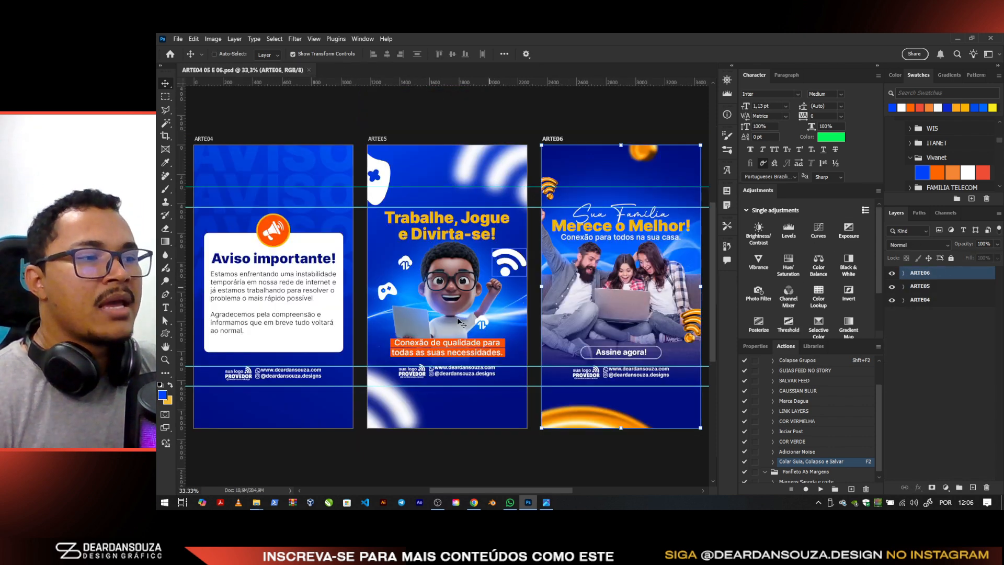
# Clear the artboard selection and delete the placeholder LOGO and CONTATO groups from the ARTE04 artboard
pyautogui.scroll(-2, 587, 237)
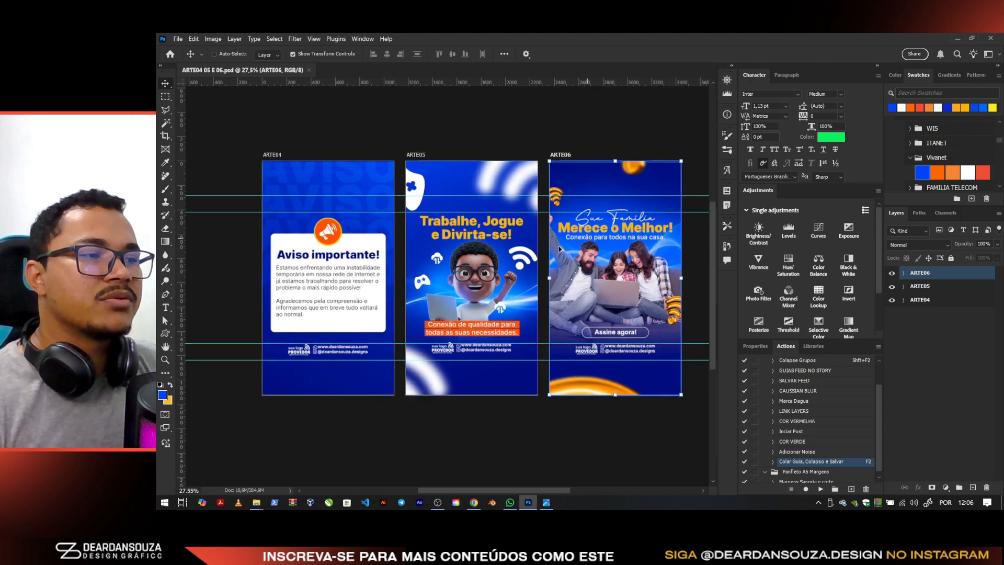
pyautogui.scroll(1, 478, 248)
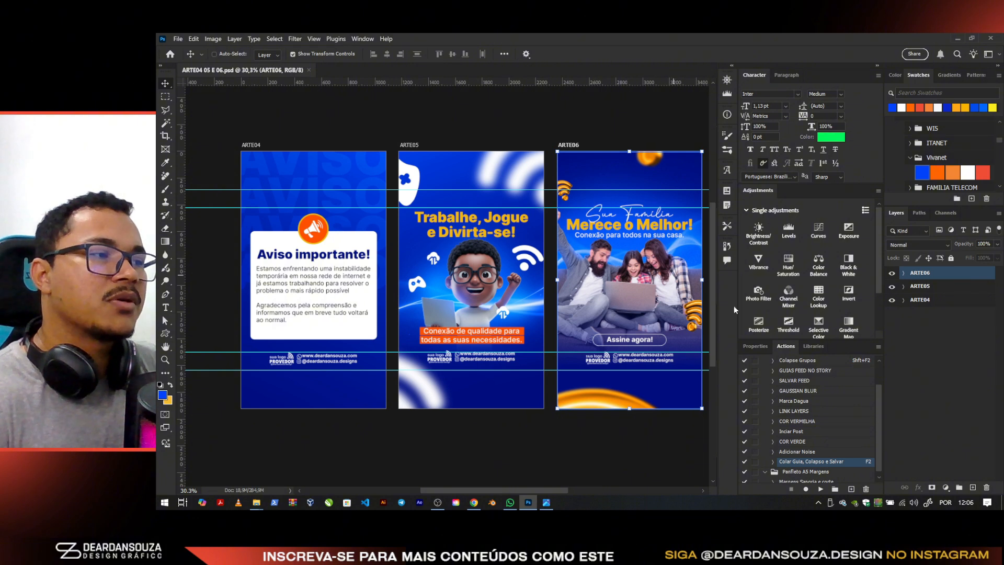
pyautogui.click(955, 327)
pyautogui.hotkey('shift', 'v')
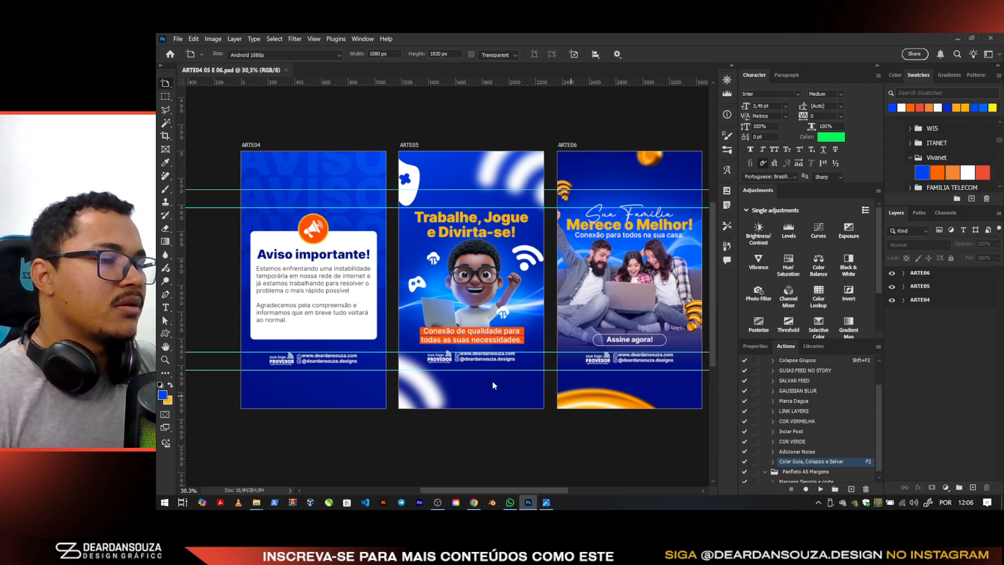
pyautogui.scroll(4, 340, 367)
pyautogui.press('v')
pyautogui.click(329, 351)
pyautogui.click(553, 214)
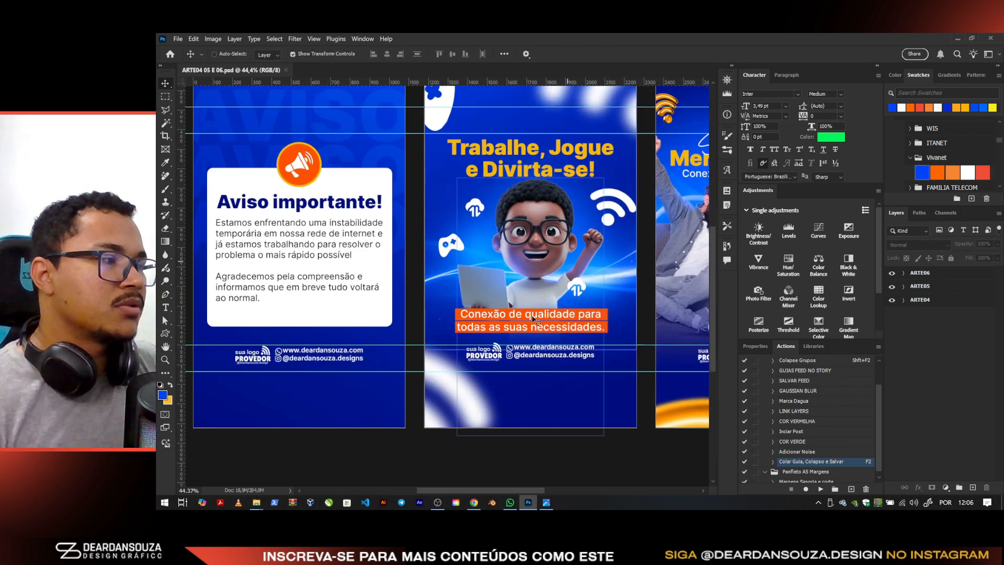
pyautogui.keyDown('ctrl'); pyautogui.click(321, 354); pyautogui.keyUp('ctrl')
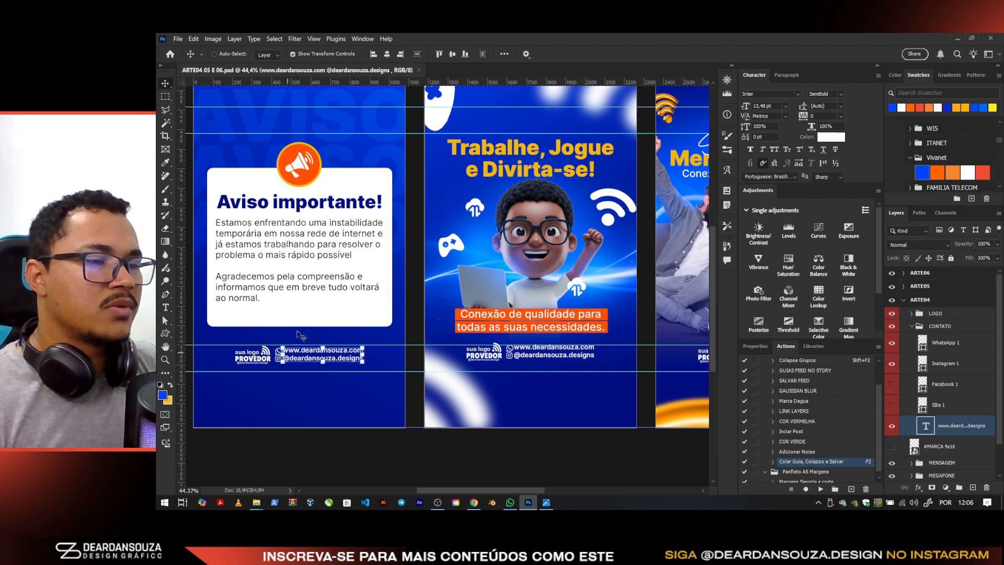
pyautogui.click(935, 314)
pyautogui.keyDown('shift'); pyautogui.click(937, 327); pyautogui.keyUp('shift')
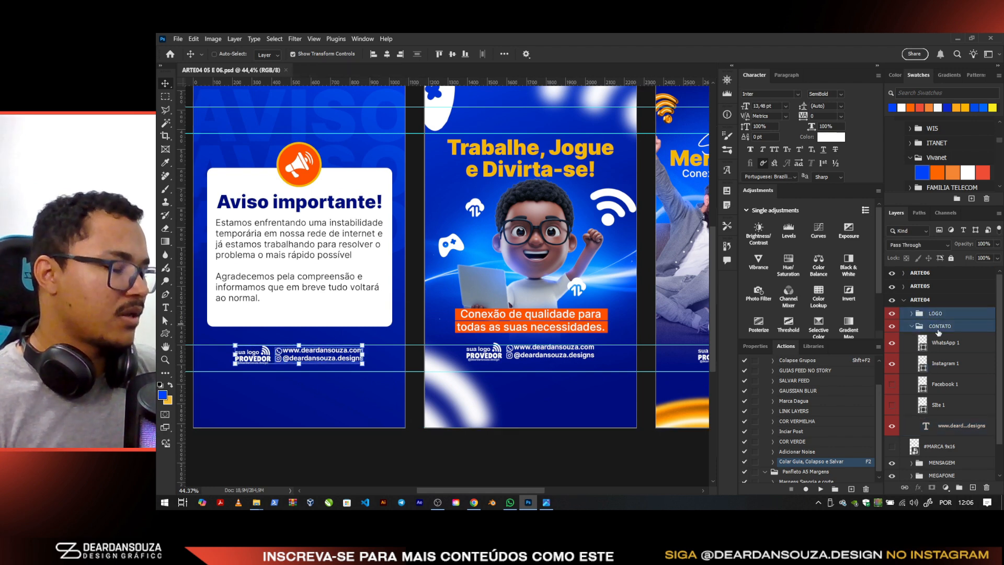
pyautogui.press('Delete')
# Paste the Evolution LOGO and CONTATO groups into ARTE04 and move them up to sit between the guide pairs
pyautogui.hotkey('ctrl', 'v')
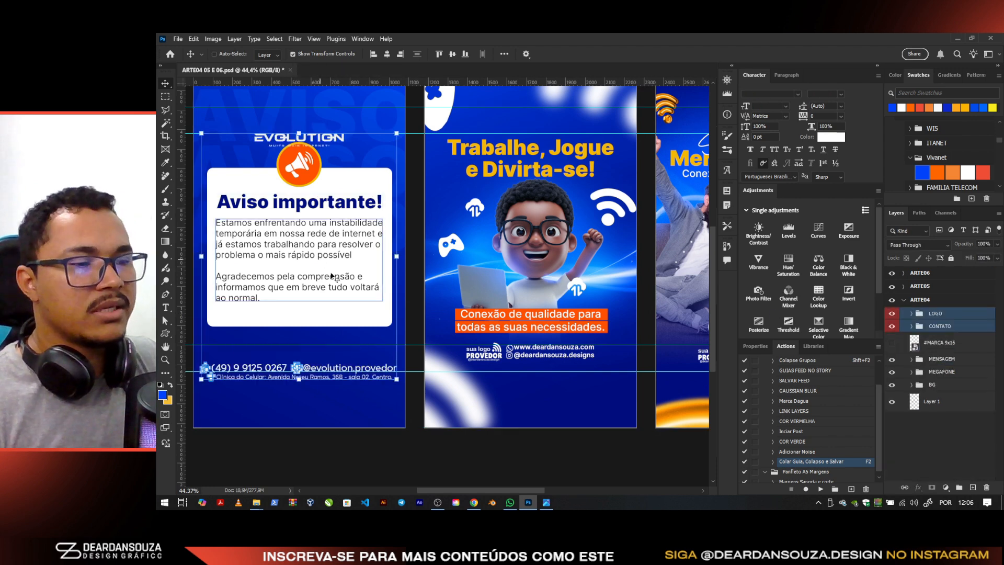
pyautogui.moveTo(332, 276); pyautogui.dragTo(334, 261)
pyautogui.scroll(-2, 446, 286)
pyautogui.scroll(2, 578, 224)
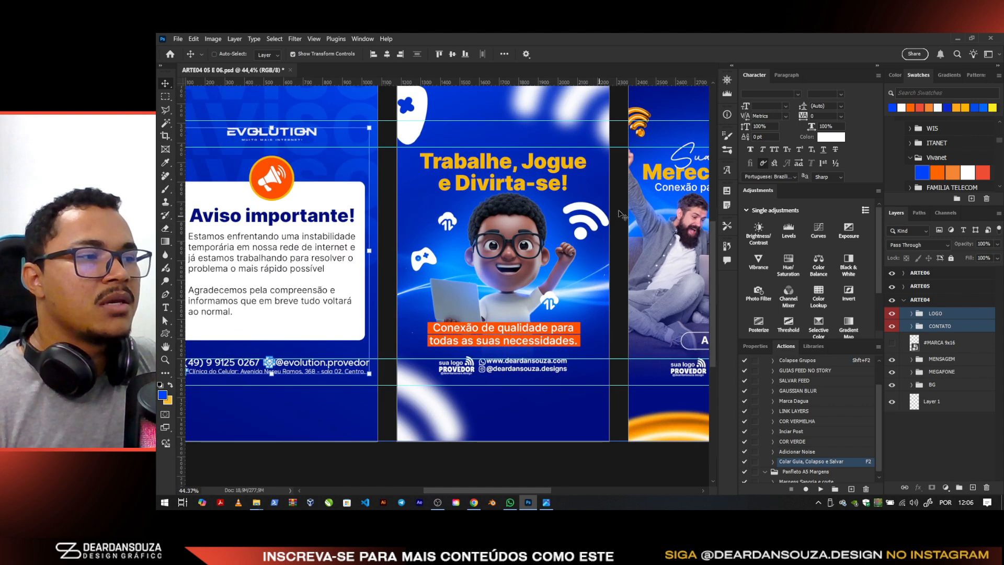
pyautogui.scroll(1, 510, 131)
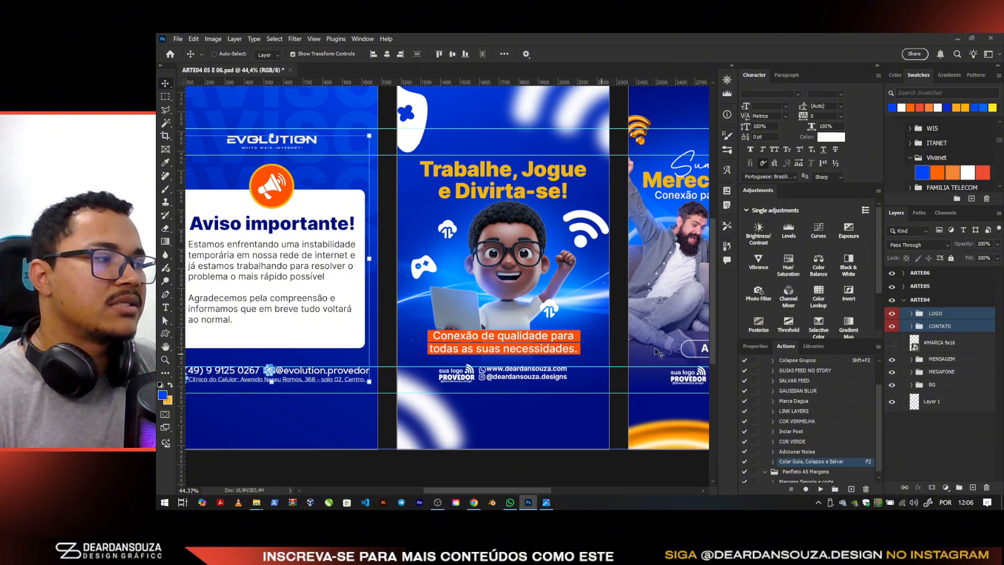
# Delete the placeholder LOGO and CONTATO groups from the ARTE05 artboard
pyautogui.click(921, 288)
pyautogui.press('v')
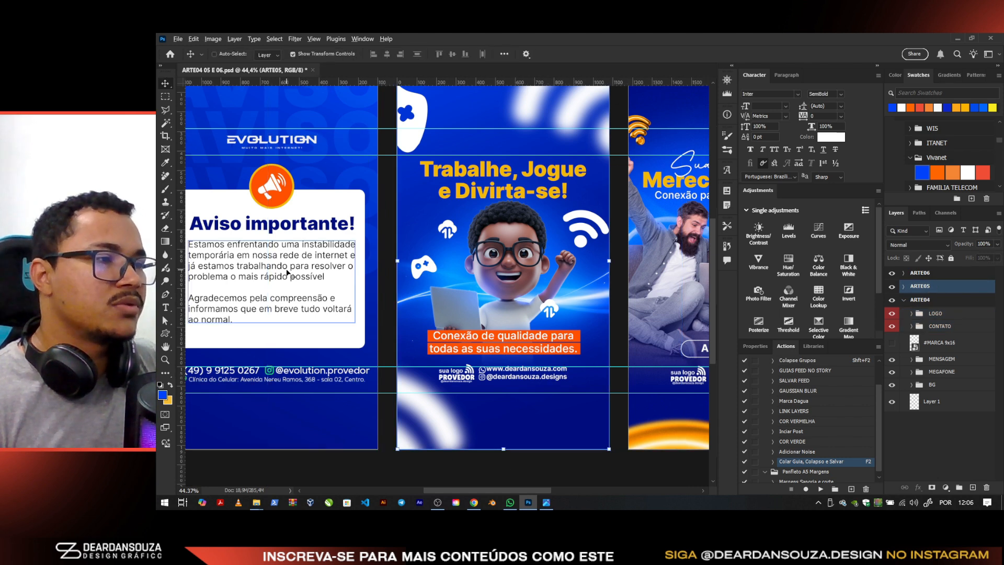
pyautogui.scroll(-1, 287, 273)
pyautogui.scroll(1, 287, 273)
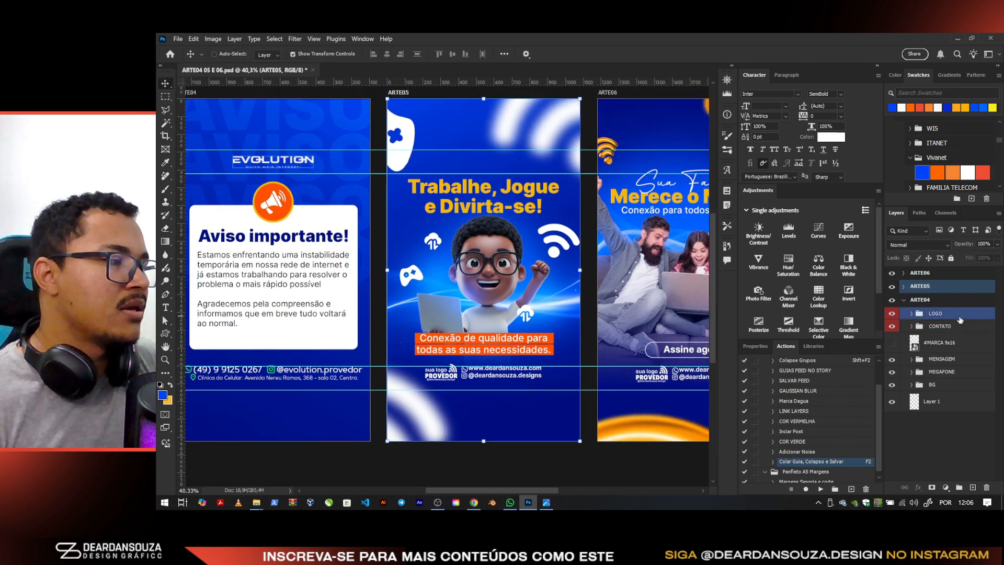
pyautogui.keyDown('ctrl'); pyautogui.click(497, 371); pyautogui.keyUp('ctrl')
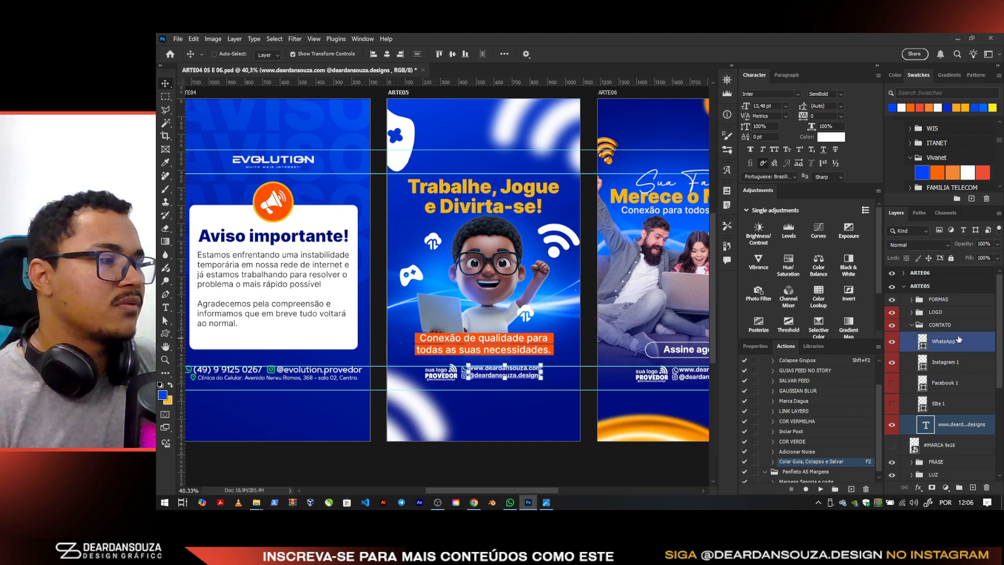
pyautogui.click(940, 325)
pyautogui.keyDown('shift'); pyautogui.click(935, 312); pyautogui.keyUp('shift')
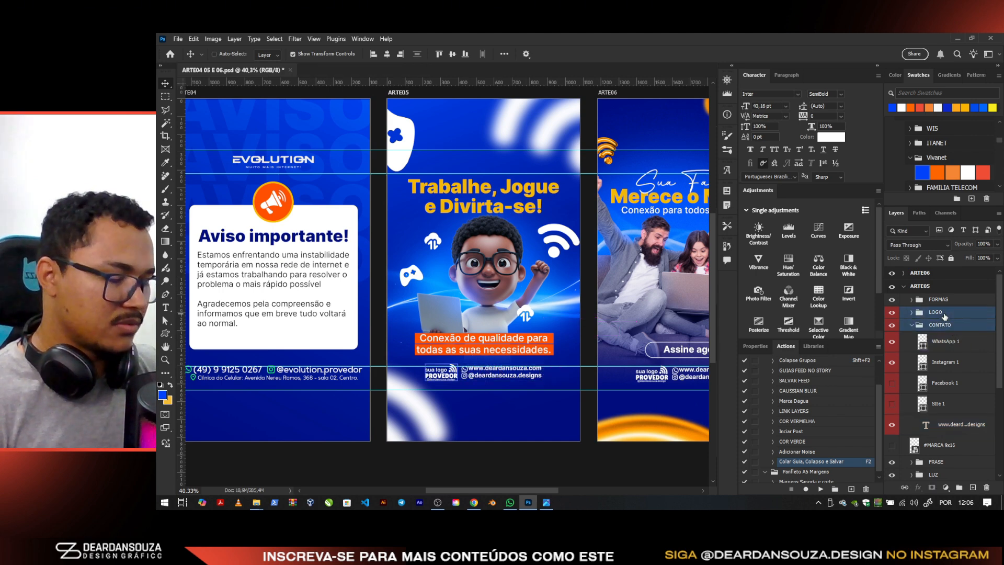
pyautogui.press('Delete')
# Paste the Evolution LOGO and CONTATO groups into ARTE05 and check the logo and contact lines against the guides
pyautogui.hotkey('ctrl', 'v')
pyautogui.scroll(5, 494, 170)
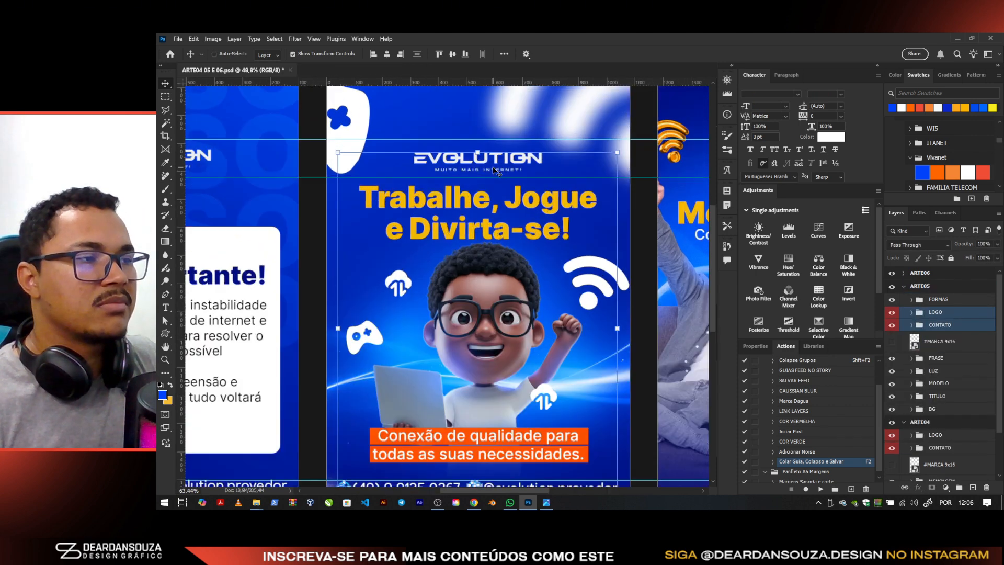
pyautogui.scroll(-5, 494, 170)
pyautogui.scroll(8, 448, 388)
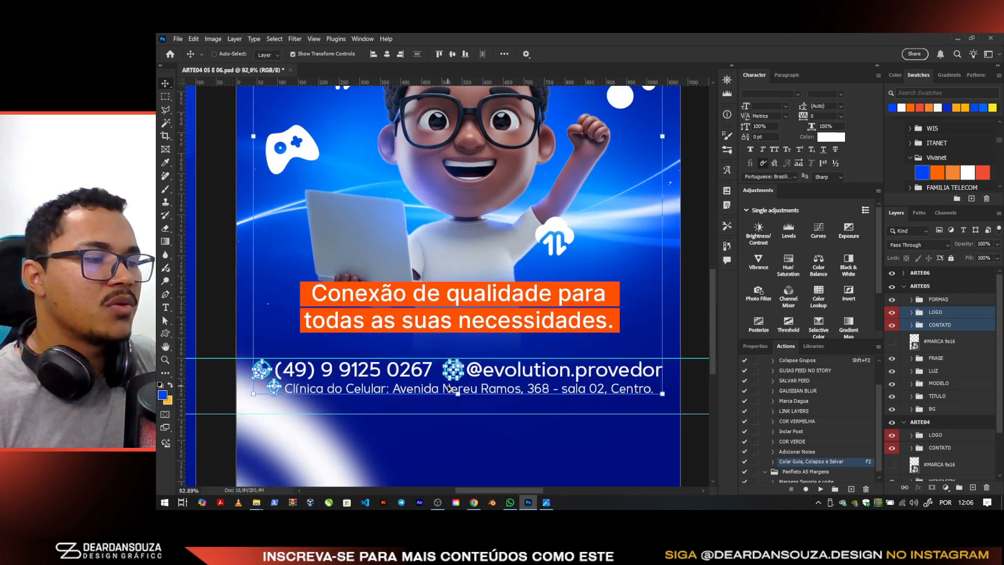
pyautogui.scroll(-6, 438, 345)
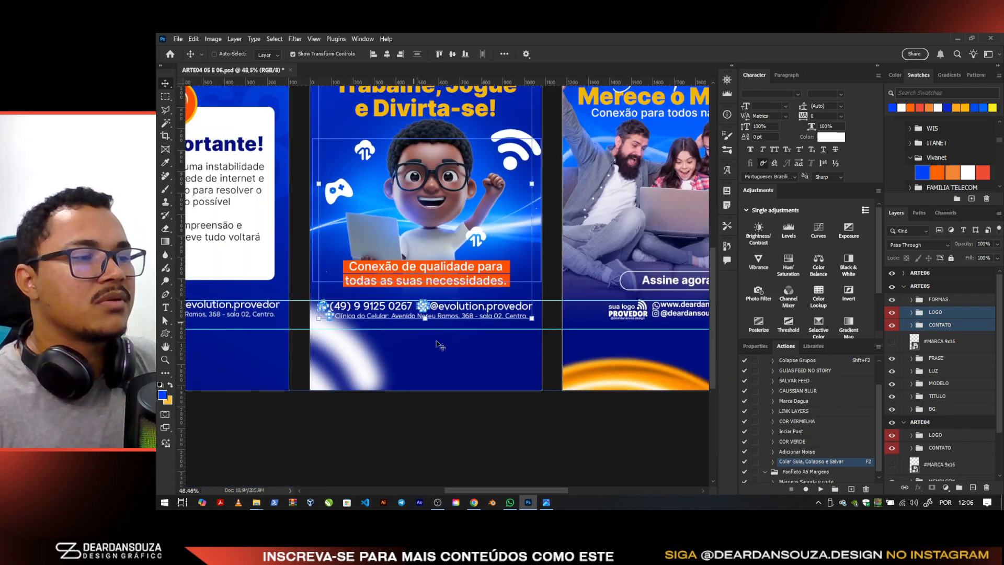
# Delete the placeholder LOGO and CONTATO groups from the ARTE06 artboard
pyautogui.scroll(-4, 341, 307)
pyautogui.scroll(2, 623, 267)
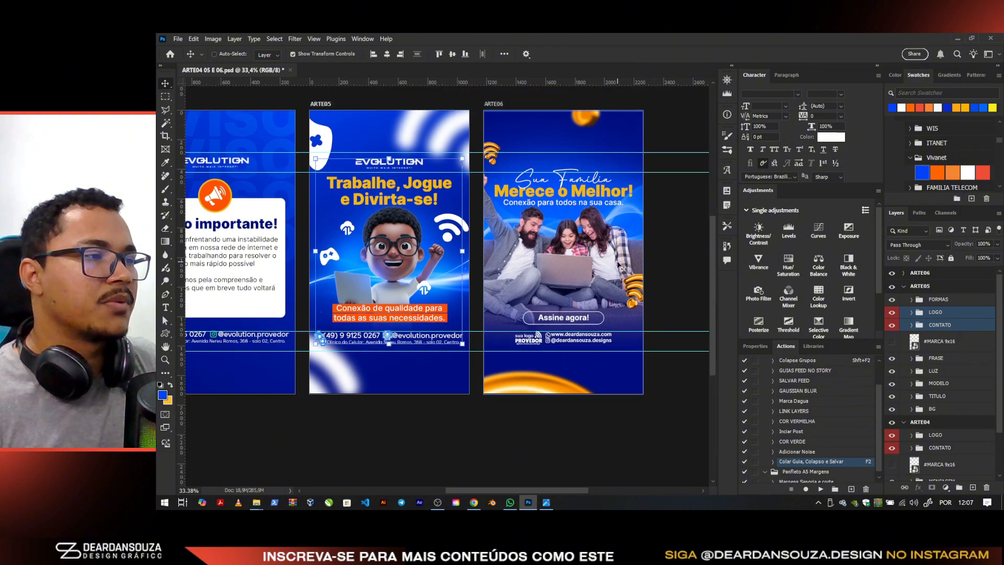
pyautogui.scroll(1, 622, 268)
pyautogui.keyDown('ctrl'); pyautogui.click(473, 260); pyautogui.keyUp('ctrl')
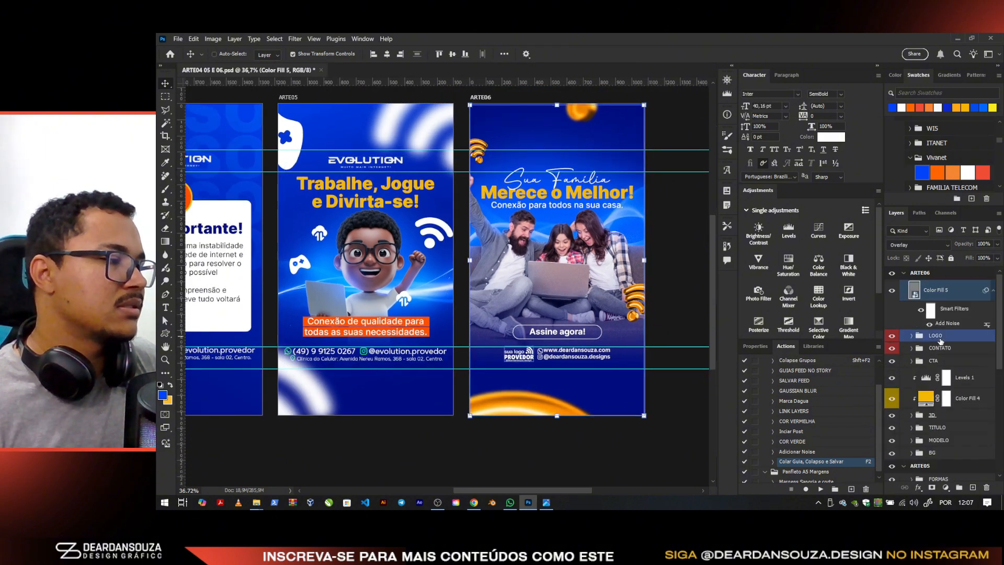
pyautogui.click(941, 341)
pyautogui.keyDown('shift'); pyautogui.click(940, 348); pyautogui.keyUp('shift')
pyautogui.press('Delete')
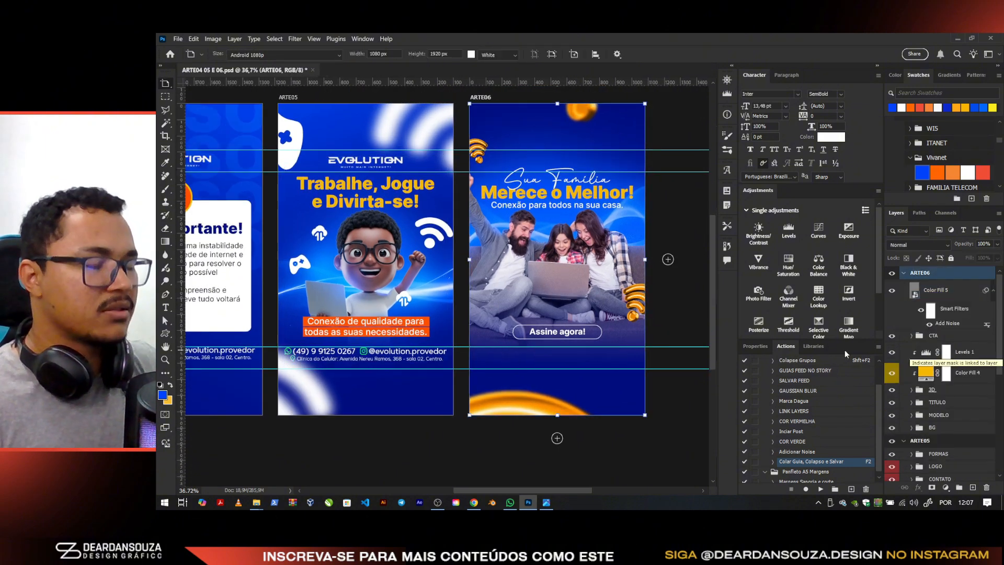
# Paste the Evolution LOGO and CONTATO groups into the ARTE06 artboard and view all three arts together
pyautogui.hotkey('ctrl', 'z')
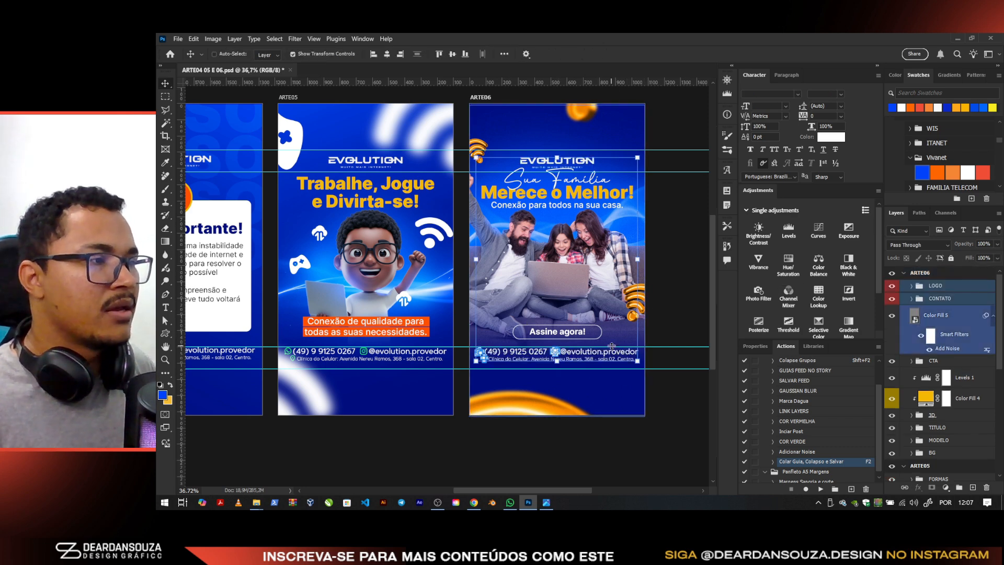
pyautogui.scroll(-1, 560, 146)
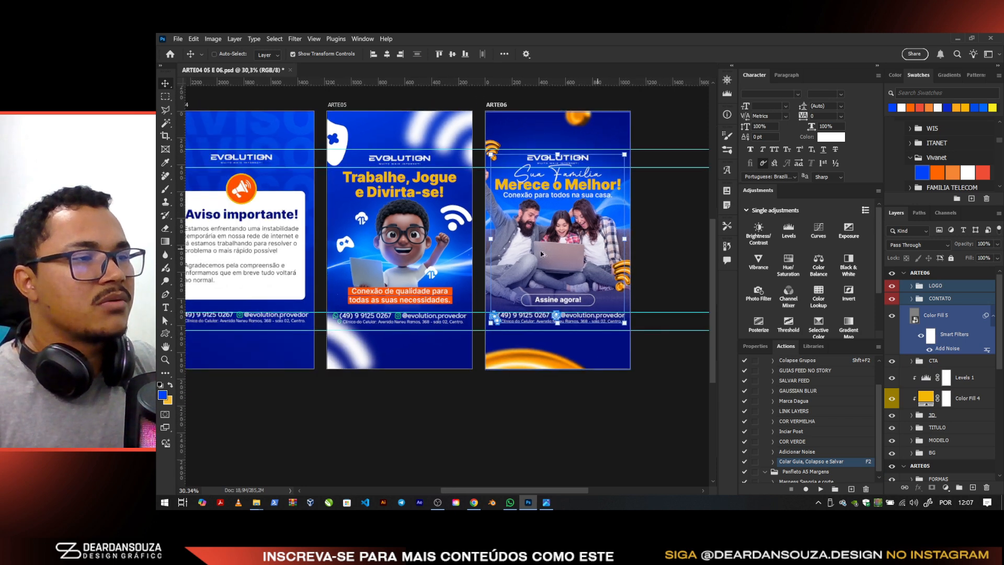
pyautogui.scroll(-1, 589, 232)
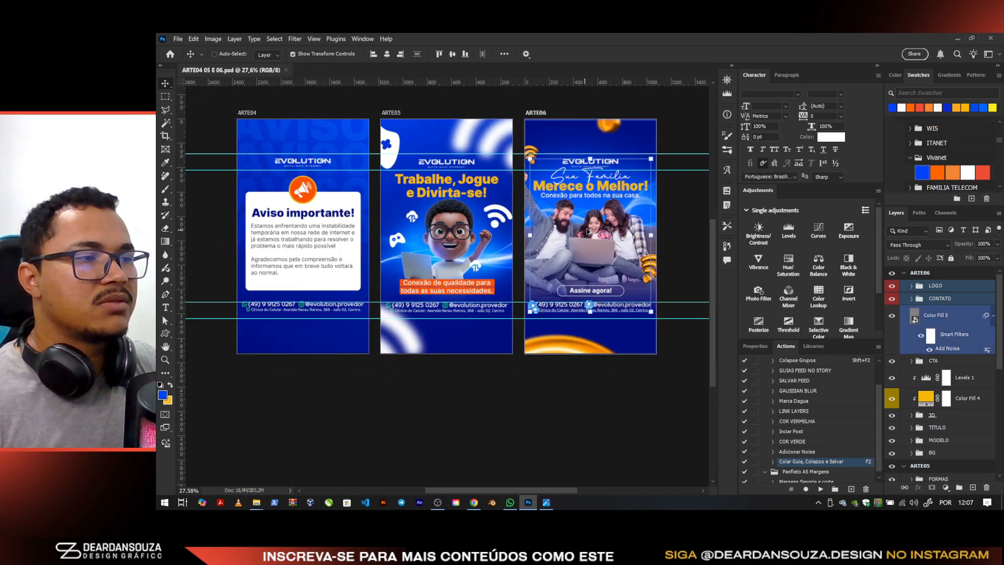
# Collapse all the layer groups and artboards and clear the layer selection
pyautogui.scroll(1, 588, 232)
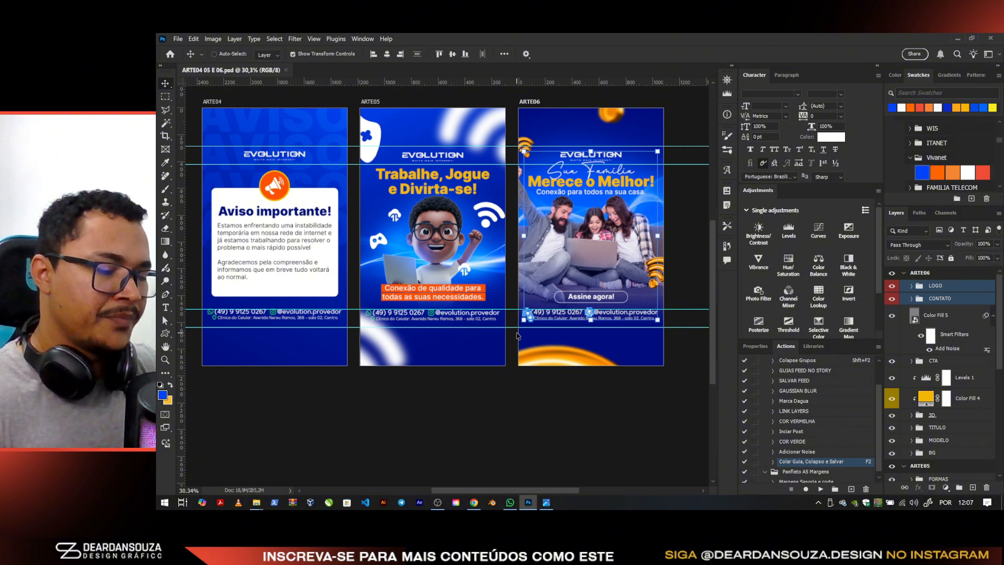
pyautogui.hotkey('shift', 'F2')
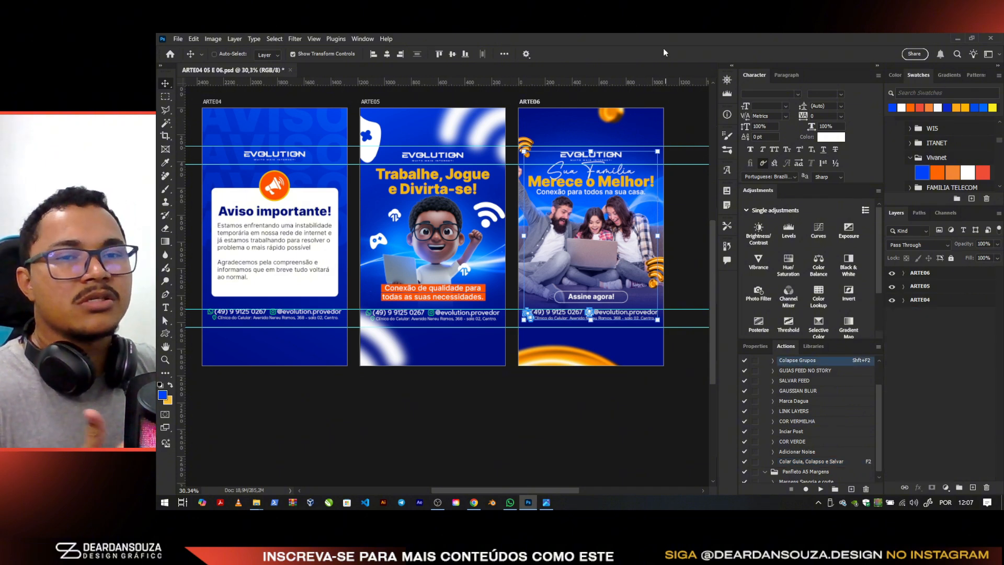
pyautogui.scroll(2, 473, 220)
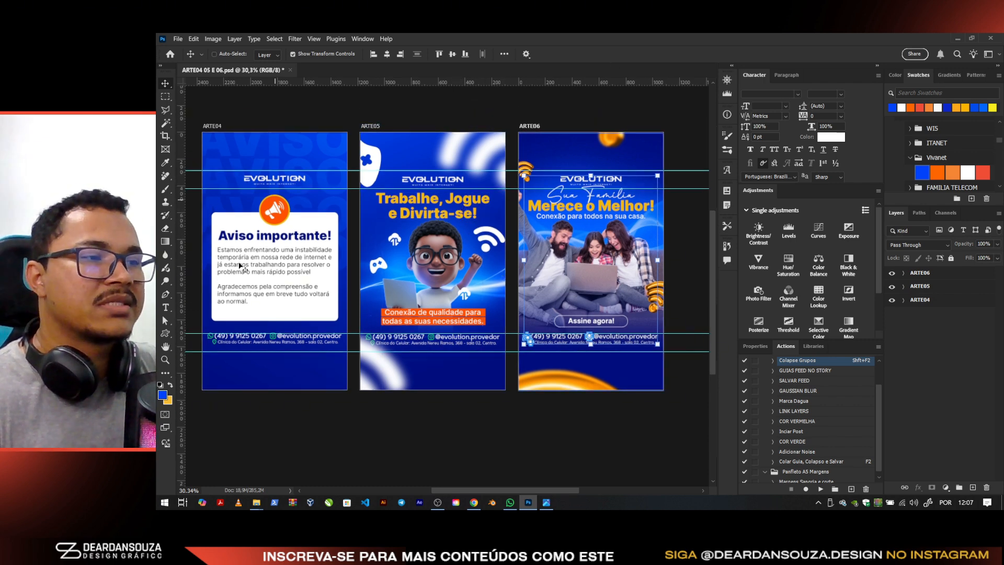
pyautogui.click(952, 368)
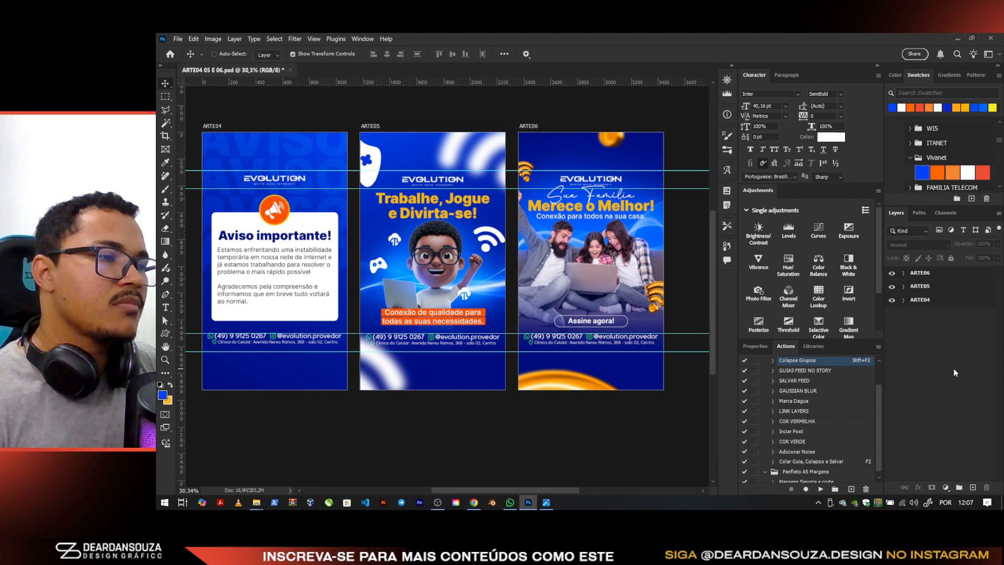
pyautogui.scroll(1, 255, 237)
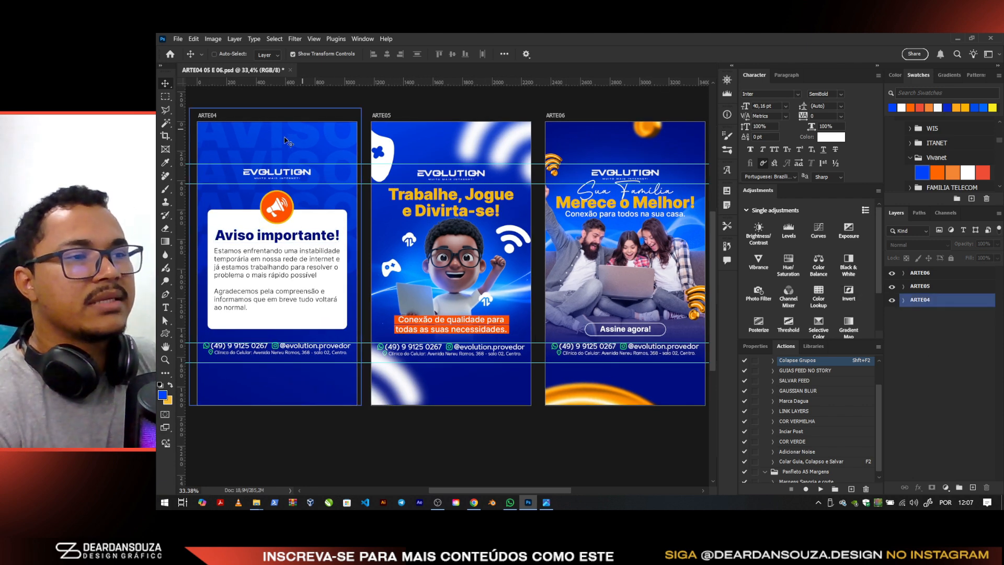
pyautogui.click(906, 305)
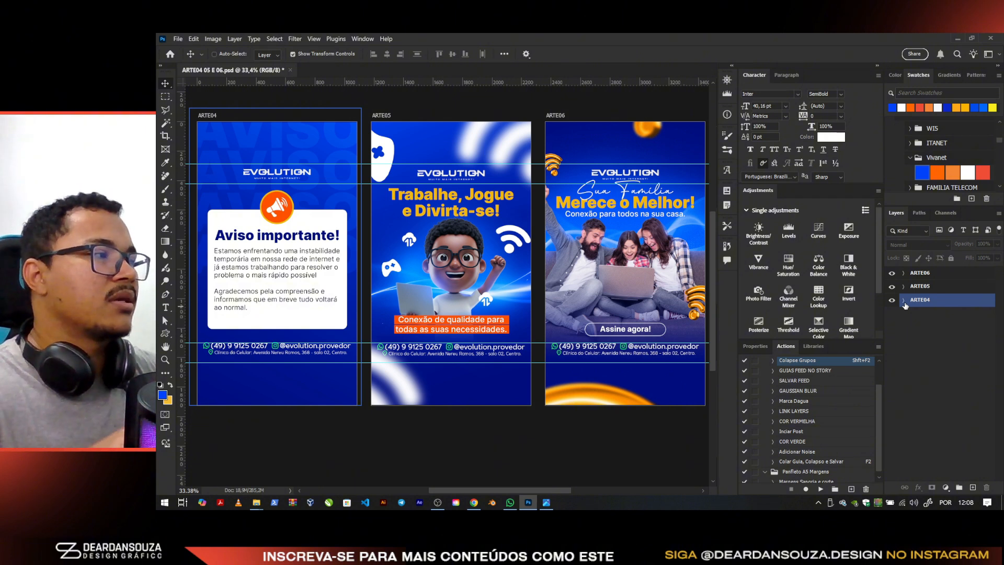
pyautogui.click(905, 310)
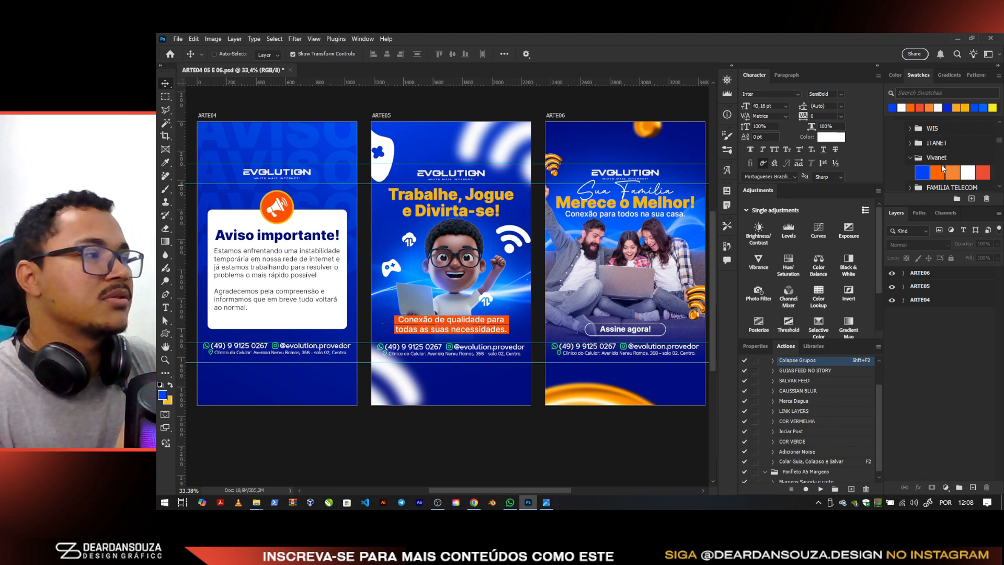
# Collapse the Vivanet swatch group and expand the evo swatch group
pyautogui.scroll(-1, 943, 169)
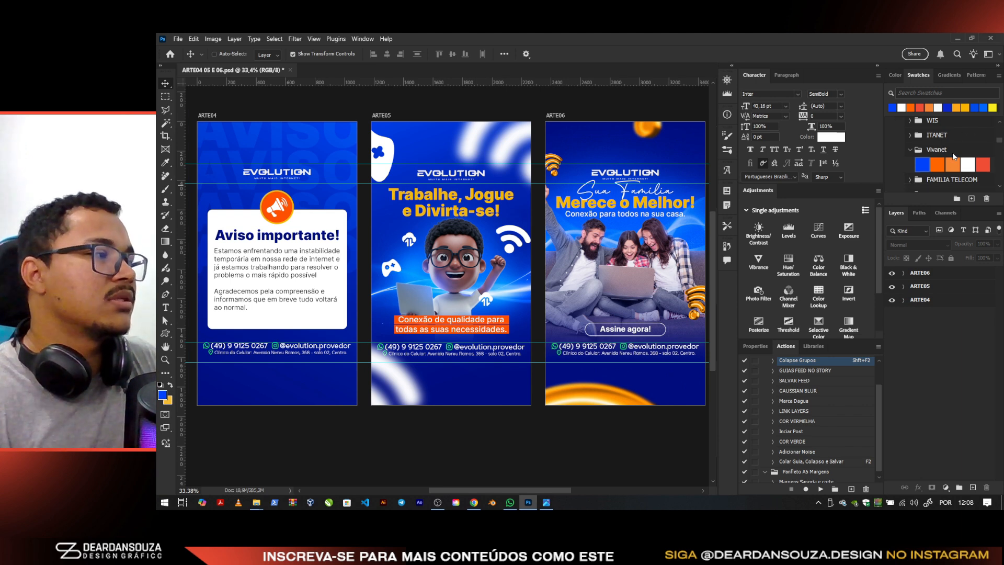
pyautogui.click(909, 150)
pyautogui.scroll(-1, 932, 166)
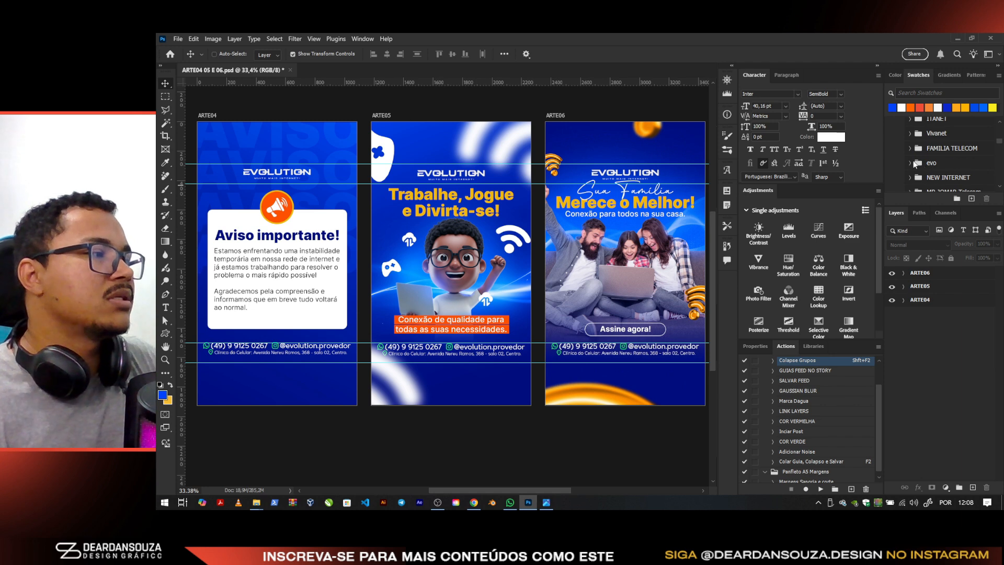
pyautogui.click(910, 163)
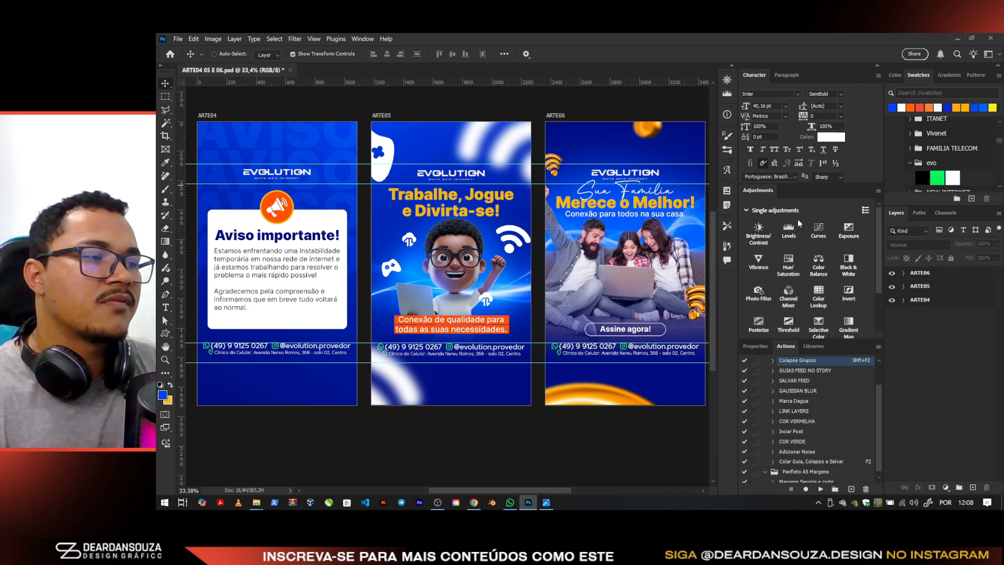
pyautogui.scroll(-1, 961, 173)
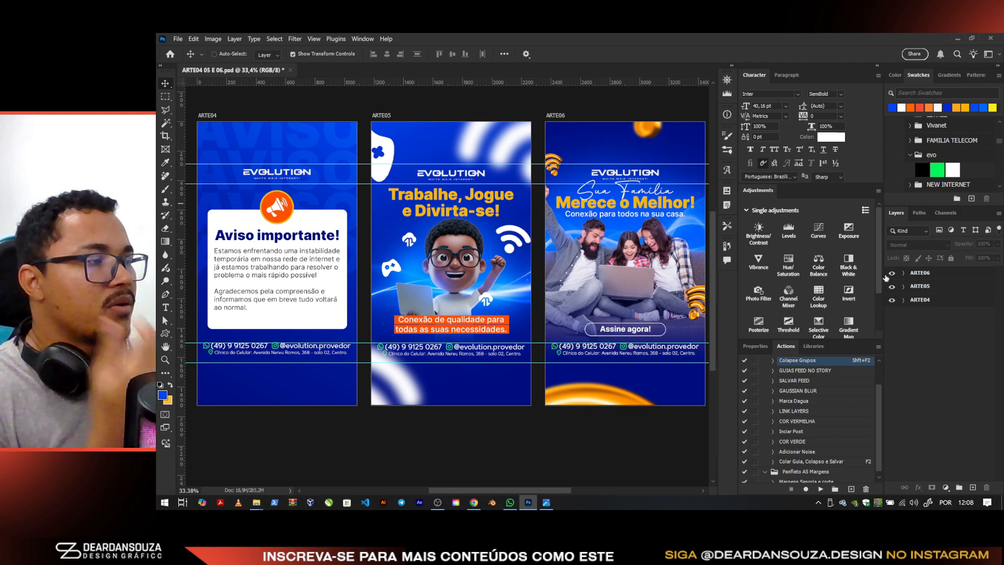
pyautogui.click(921, 299)
pyautogui.click(909, 287)
pyautogui.click(923, 315)
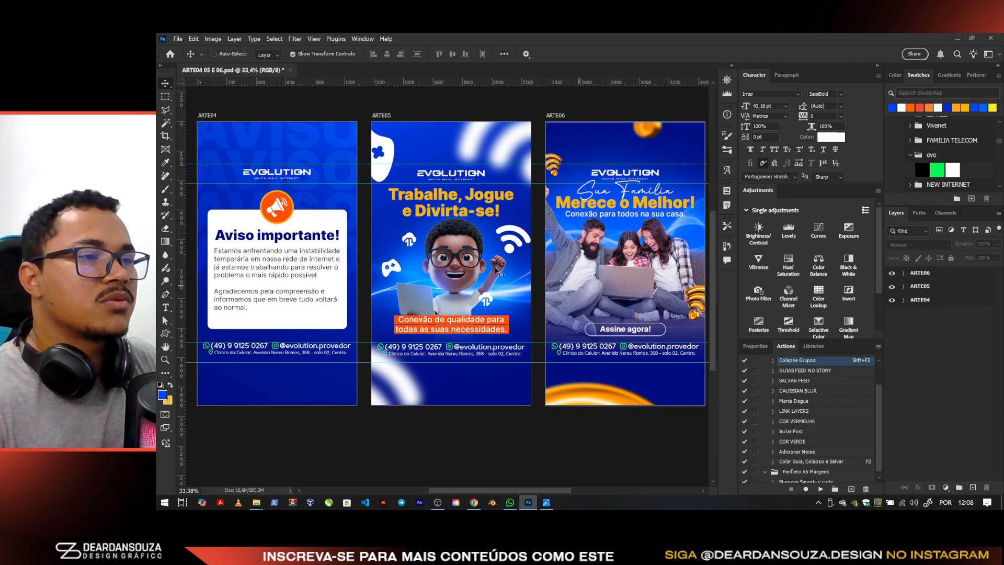
# Filter the layers by the Indigo colour label and recolour all of them with the black evo swatch
pyautogui.click(913, 231)
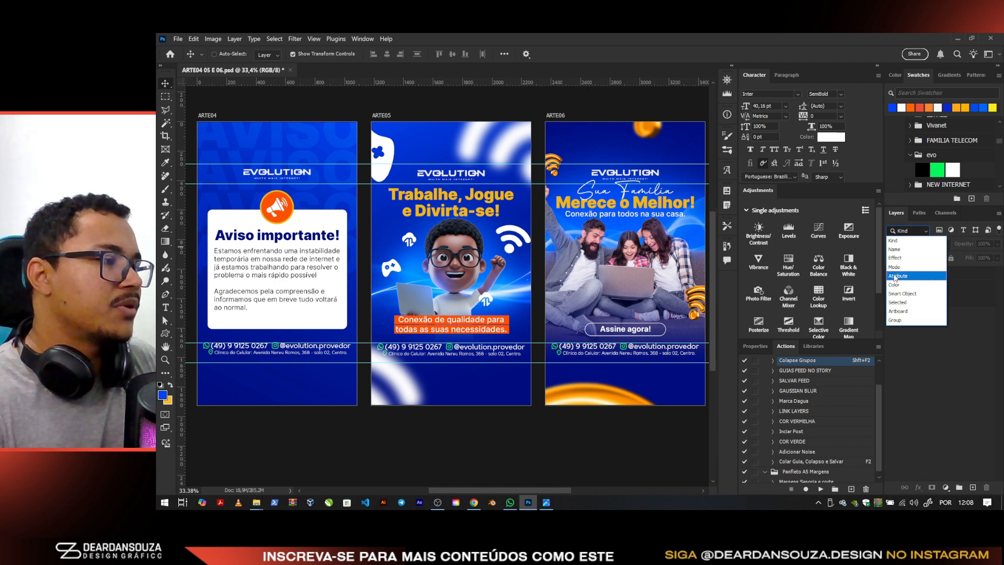
pyautogui.click(896, 285)
pyautogui.click(955, 229)
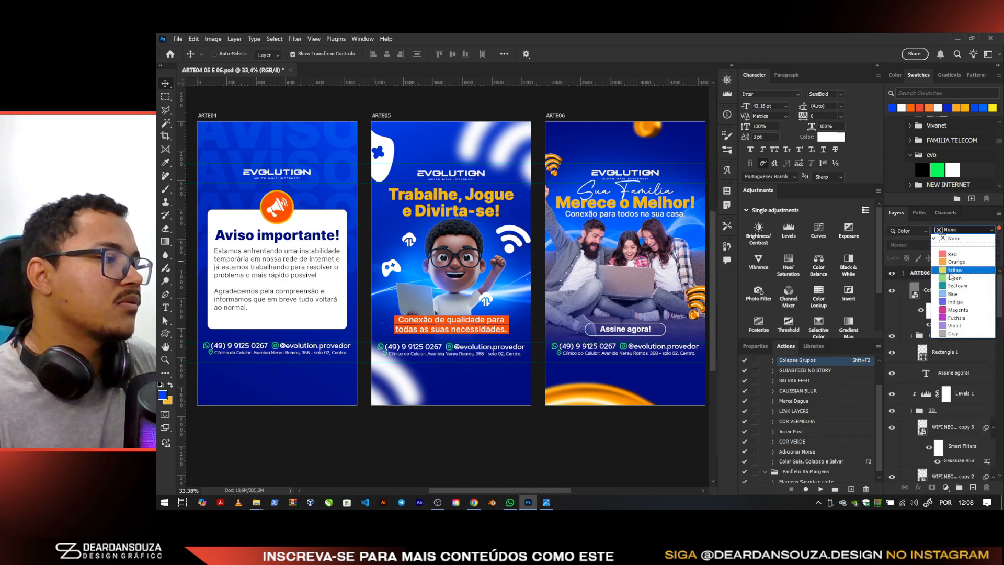
pyautogui.click(955, 303)
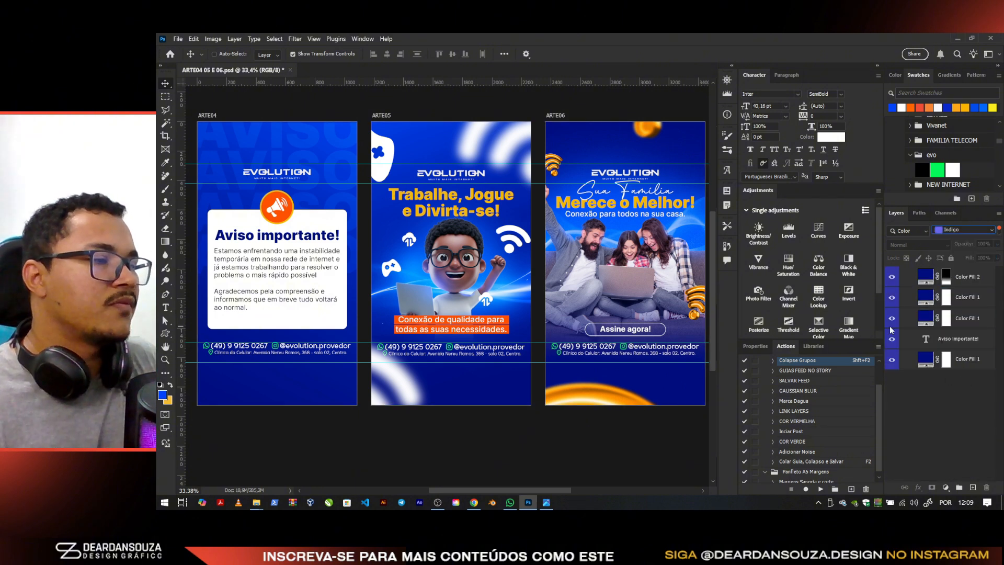
pyautogui.click(965, 360)
pyautogui.keyDown('shift'); pyautogui.click(964, 276); pyautogui.keyUp('shift')
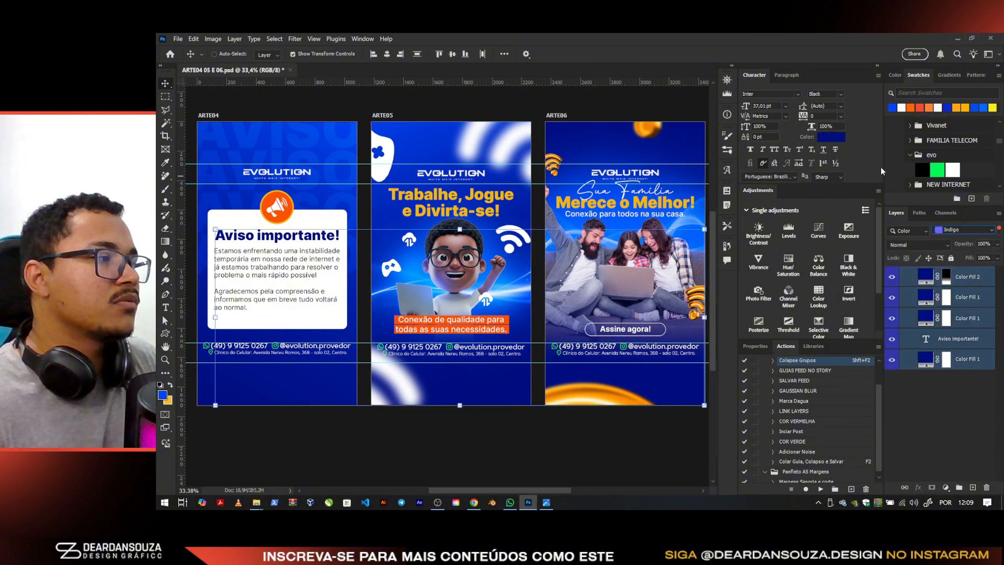
pyautogui.click(925, 167)
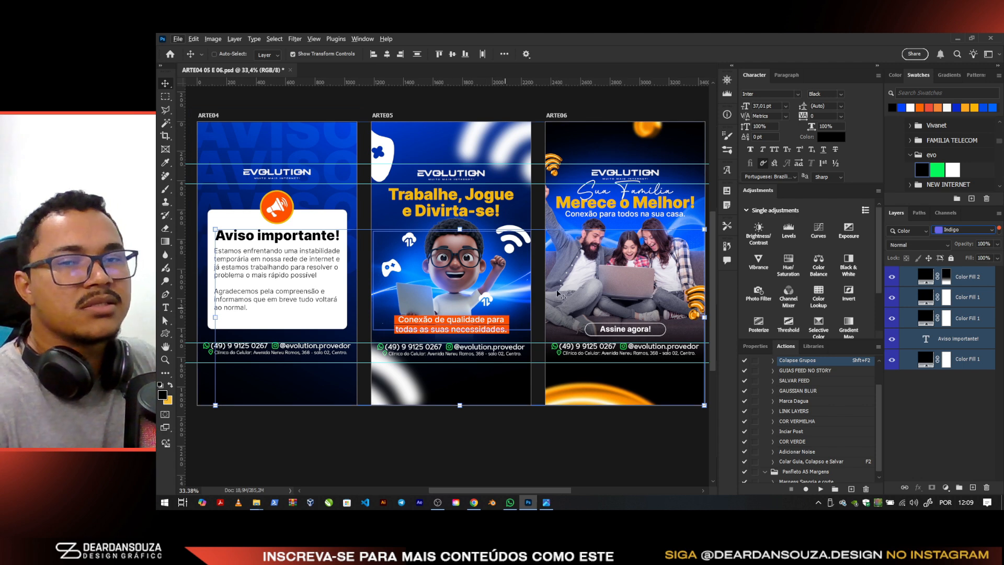
# Filter the layers by the Blue colour label and recolour all the matching fill layers with the green evo swatch
pyautogui.click(965, 230)
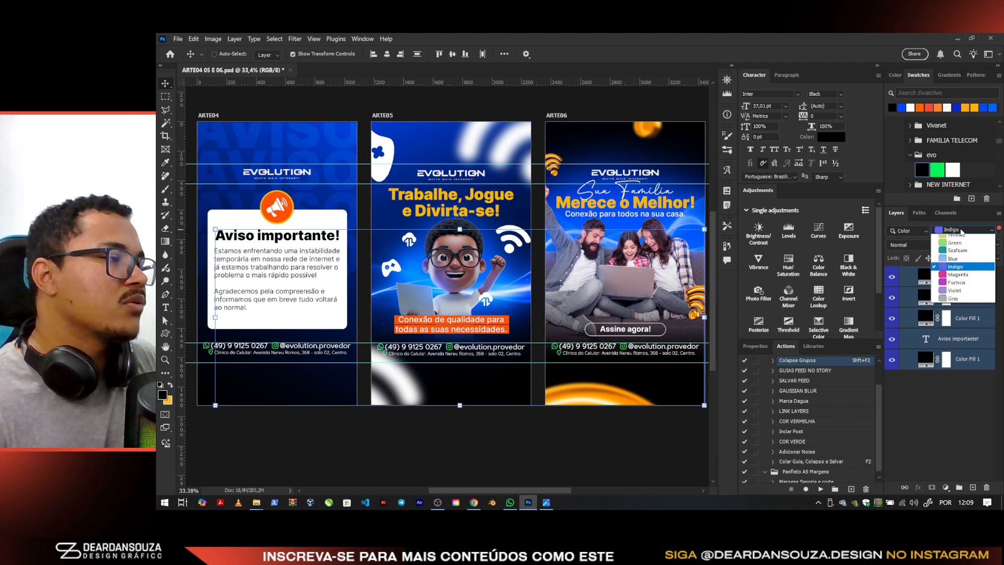
pyautogui.click(954, 293)
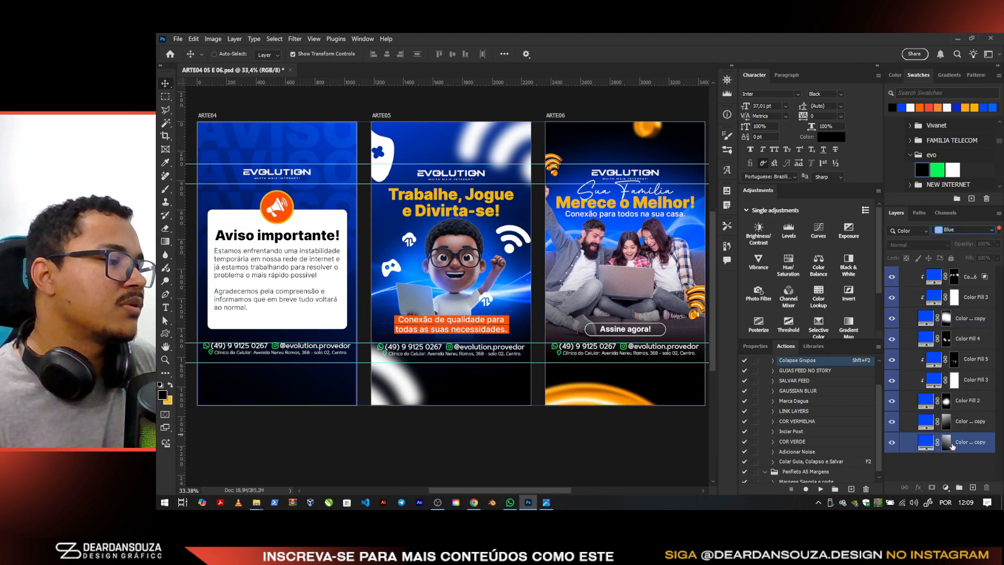
pyautogui.keyDown('shift'); pyautogui.click(928, 277); pyautogui.keyUp('shift')
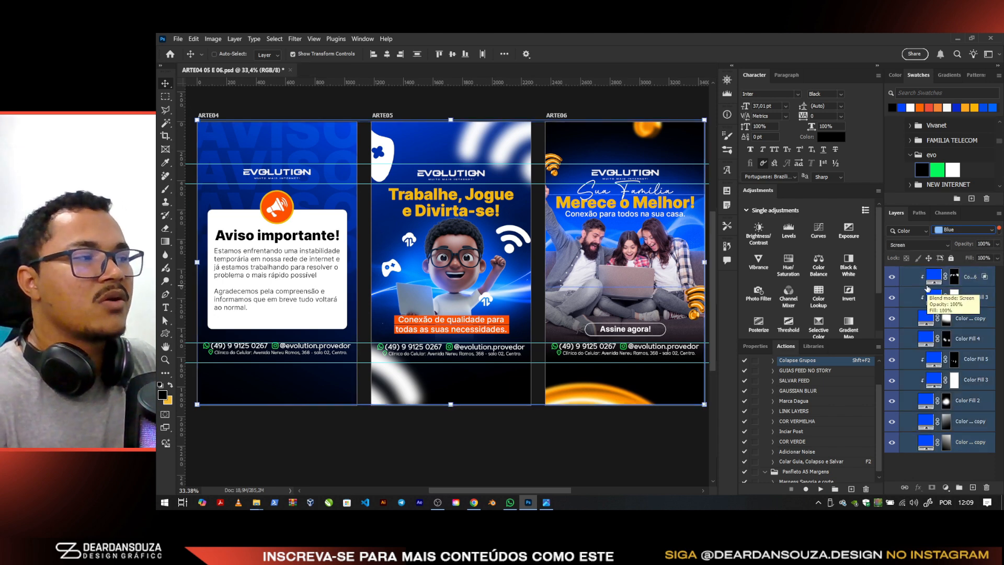
pyautogui.click(940, 168)
pyautogui.hotkey('alt', 'BackSpace')
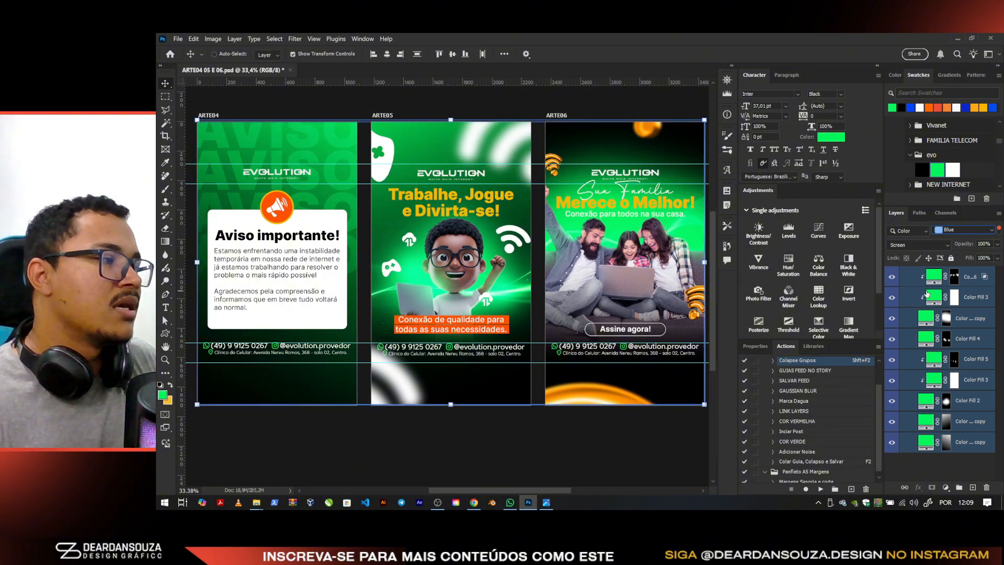
# Filter the layers by the Yellow label and recolour the two text layers with the white evo swatch
pyautogui.click(976, 232)
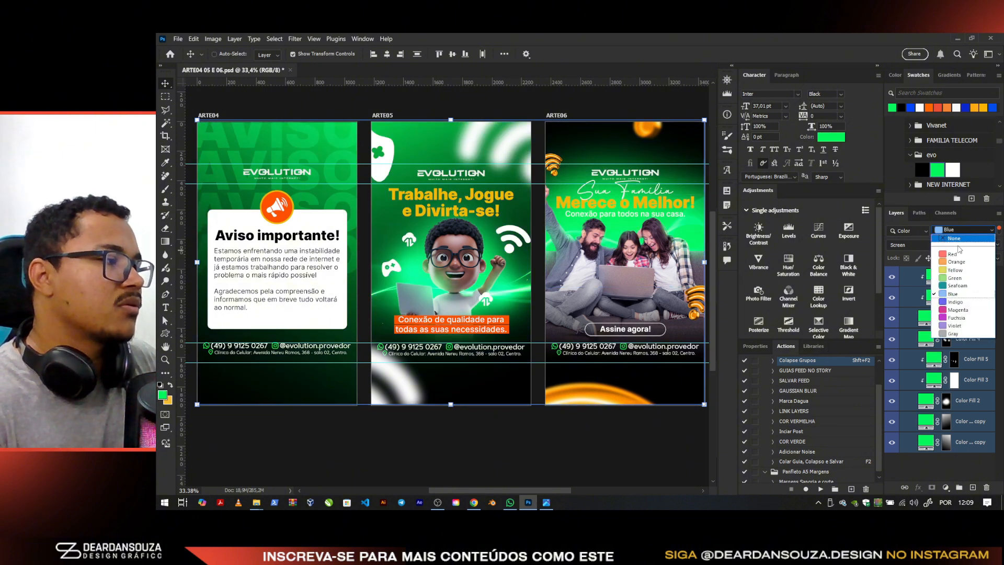
pyautogui.click(954, 270)
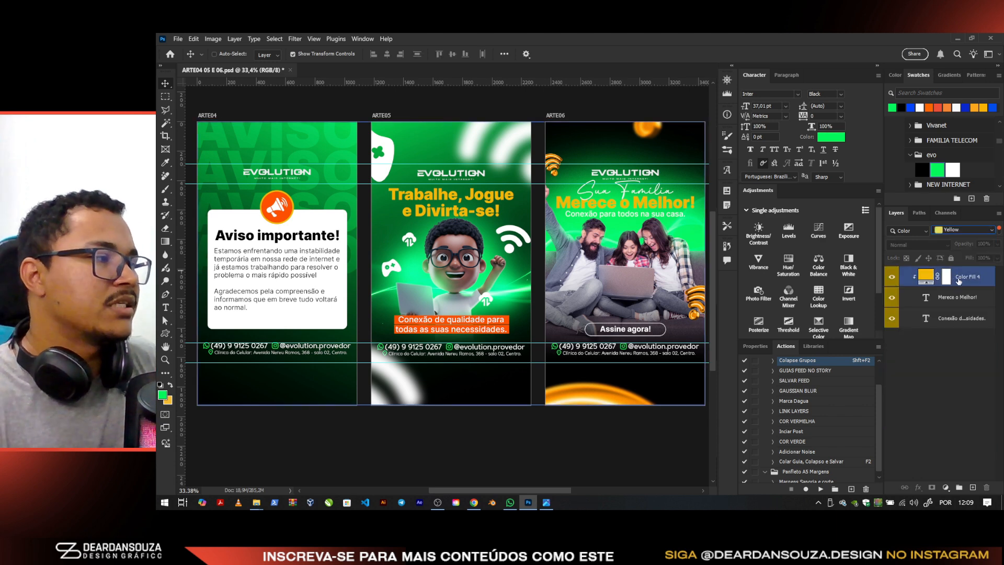
pyautogui.click(962, 281)
pyautogui.click(967, 301)
pyautogui.keyDown('shift'); pyautogui.click(949, 317); pyautogui.keyUp('shift')
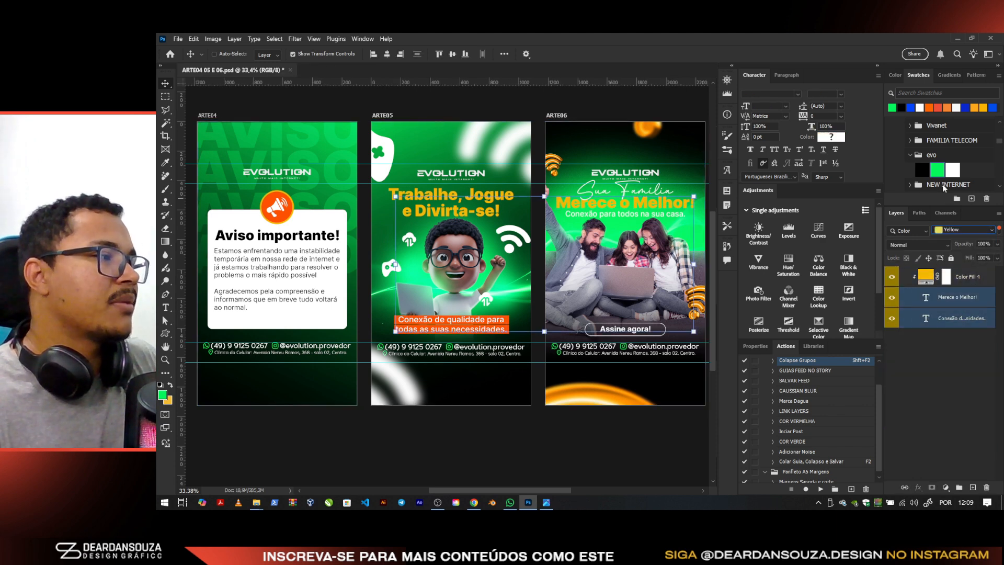
pyautogui.click(938, 171)
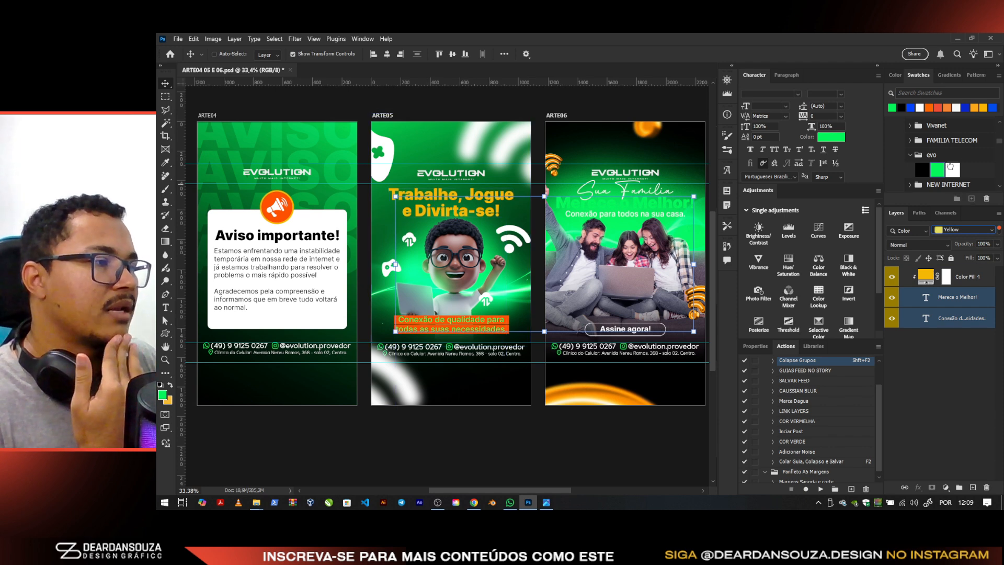
pyautogui.click(953, 170)
# Recolour the yellow-labelled Color Fill 4 layer of ARTE06 with the green evo swatch
pyautogui.click(952, 318)
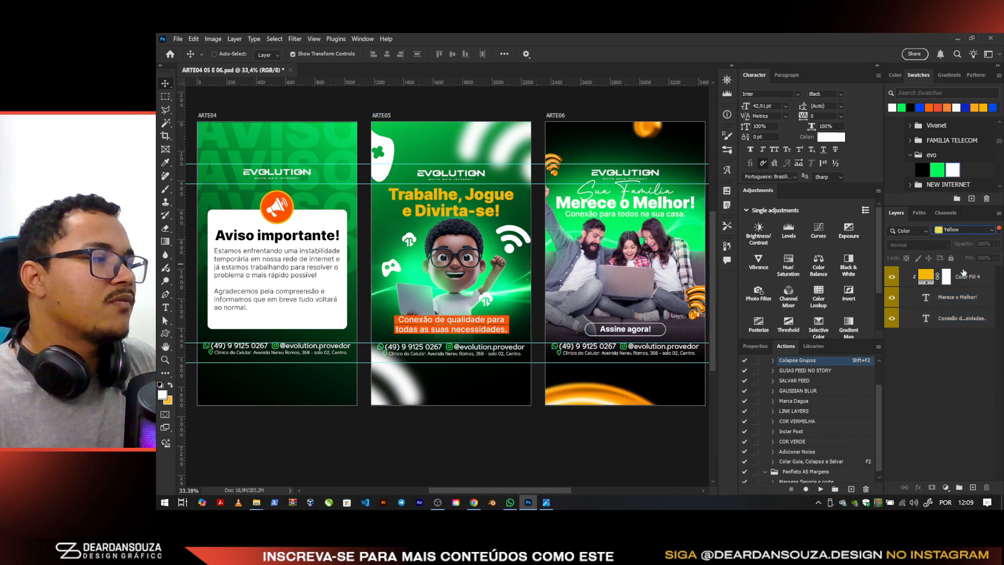
pyautogui.click(965, 276)
pyautogui.click(938, 169)
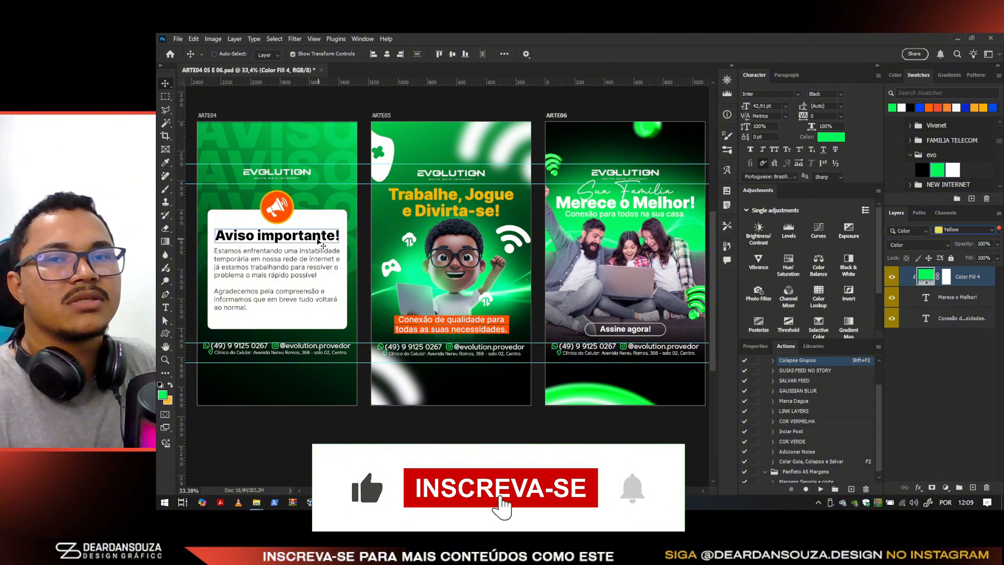
# Filter the layers by the Orange label, recolour all four with the green evo swatch and clear the selection
pyautogui.click(962, 230)
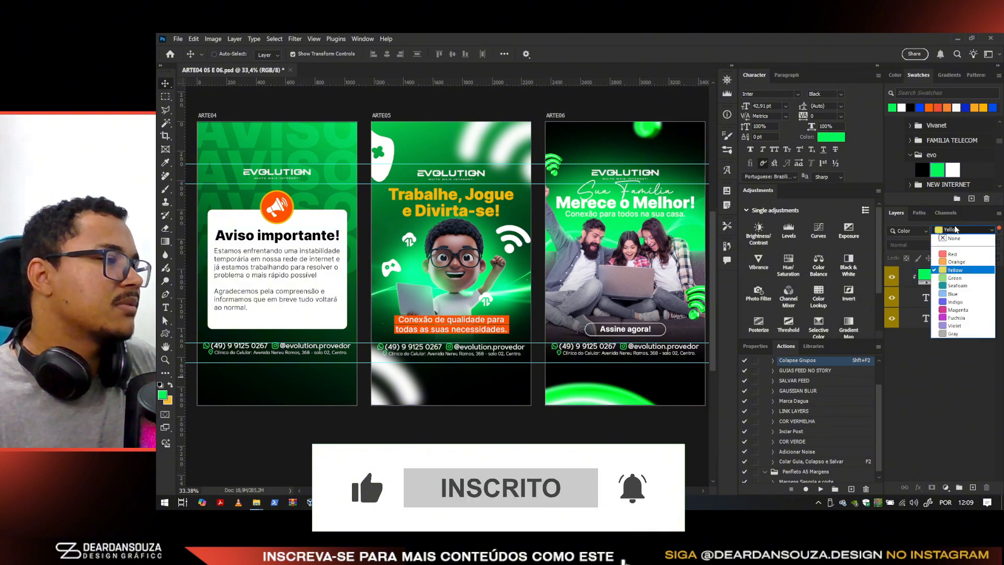
pyautogui.click(957, 262)
pyautogui.click(946, 277)
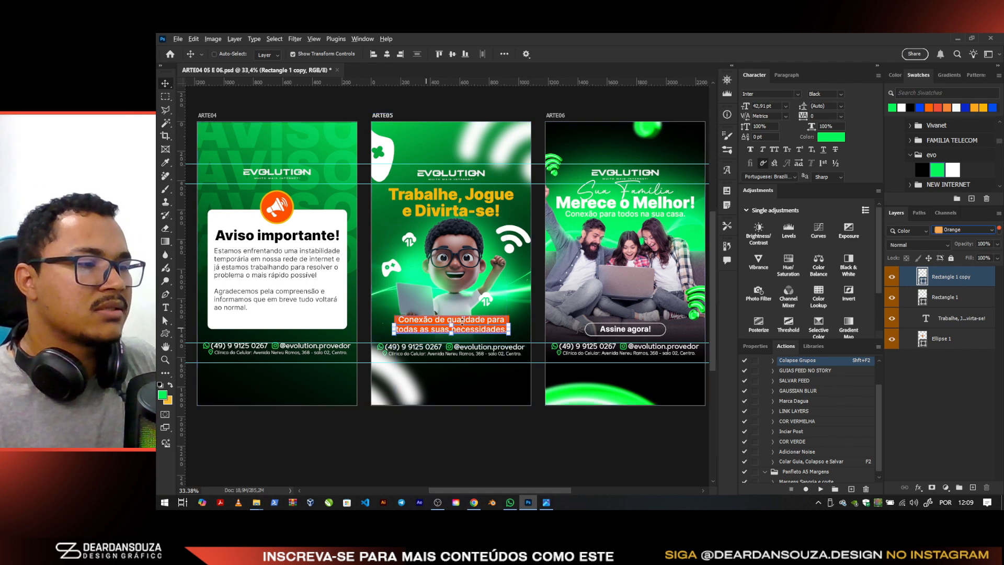
pyautogui.keyDown('shift'); pyautogui.click(947, 338); pyautogui.keyUp('shift')
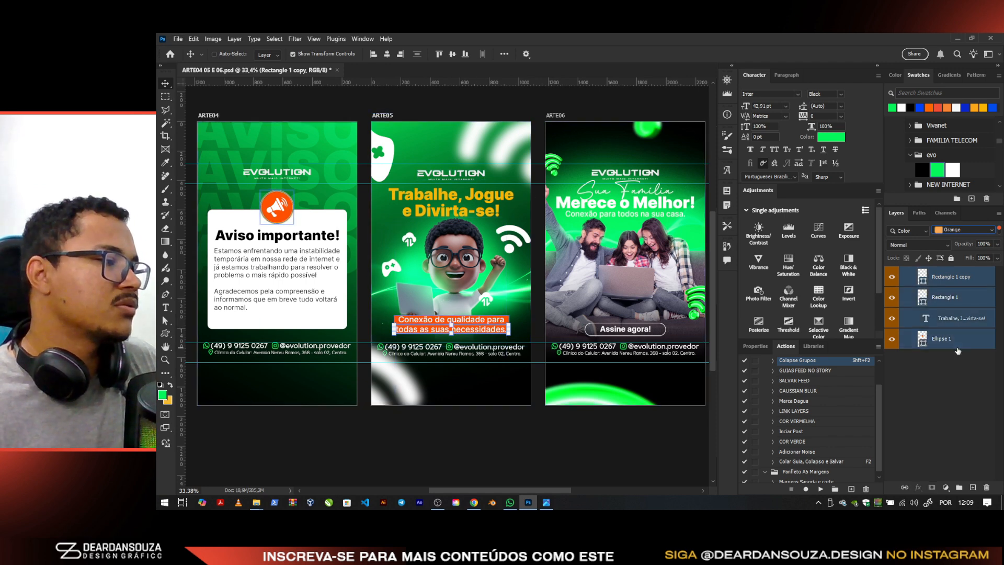
pyautogui.click(937, 171)
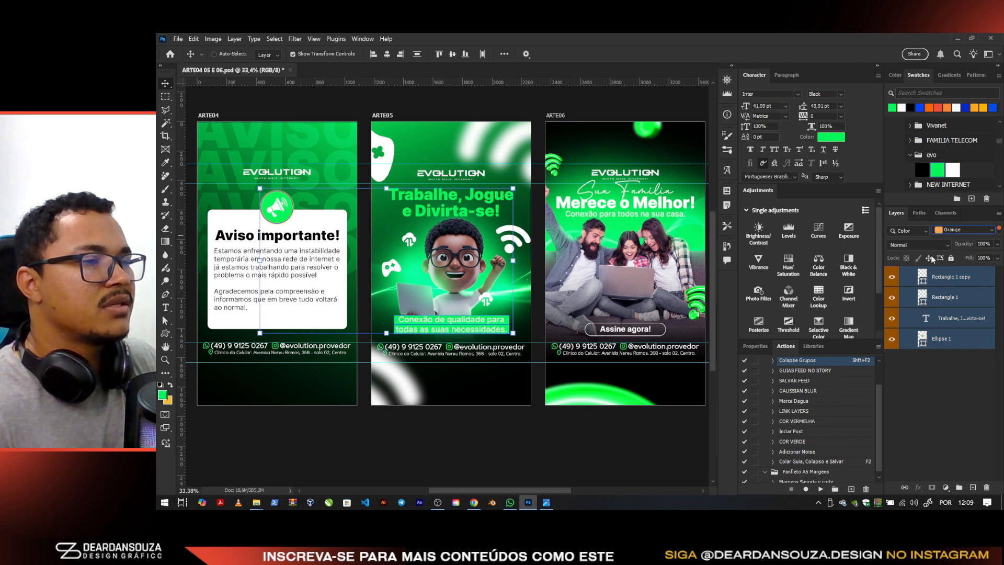
pyautogui.click(936, 407)
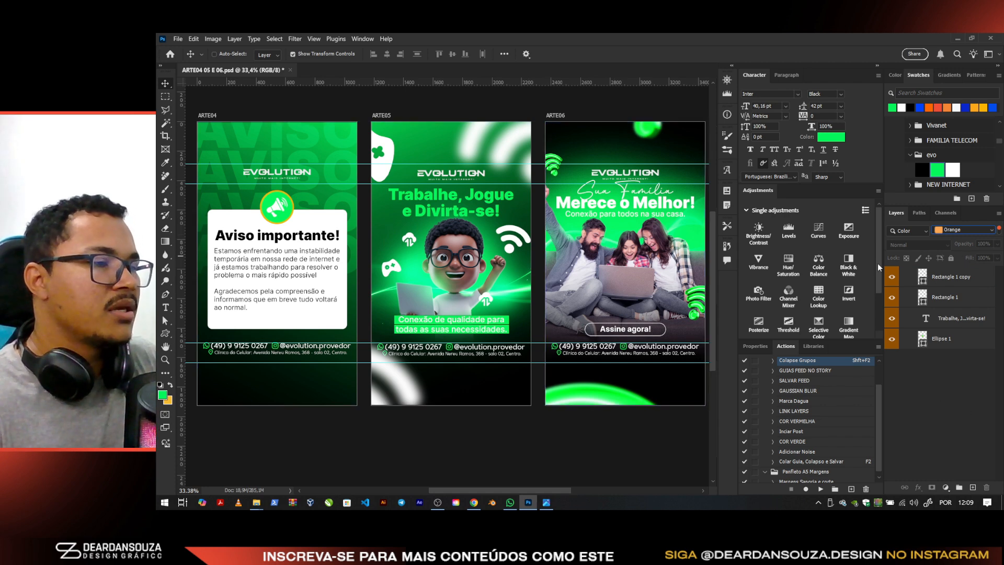
# Turn off the layer filter and hide the Color Fill 5 noise layer in ARTE06
pyautogui.keyDown('ctrl'); pyautogui.click(471, 216); pyautogui.keyUp('ctrl')
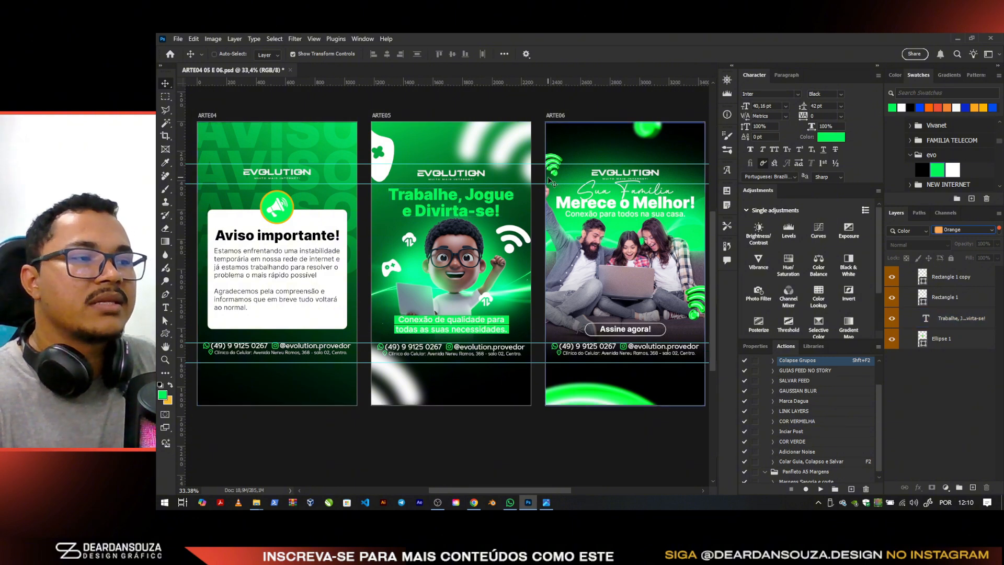
pyautogui.click(999, 232)
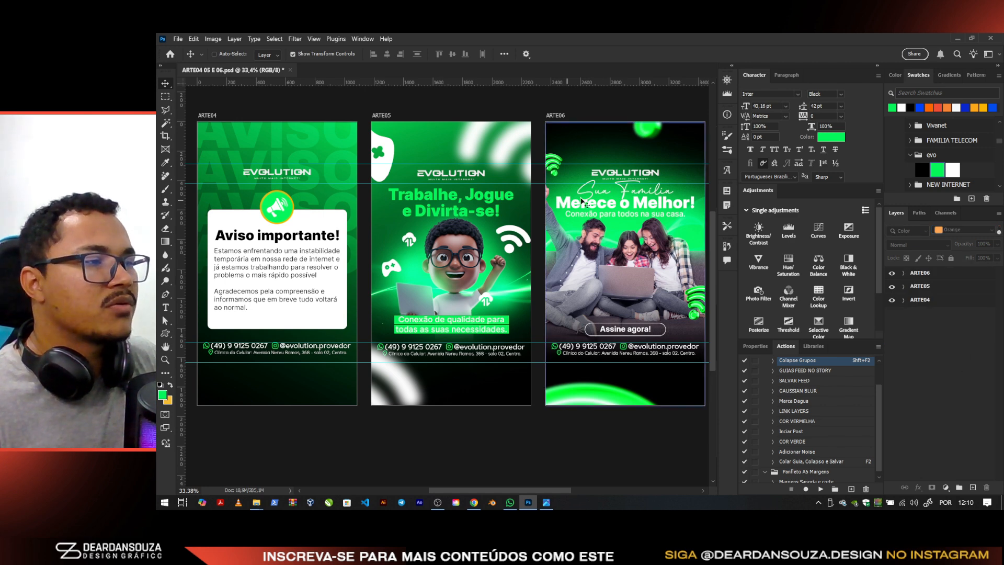
pyautogui.keyDown('ctrl'); pyautogui.click(576, 206); pyautogui.keyUp('ctrl')
pyautogui.hotkey('ctrl', ',')
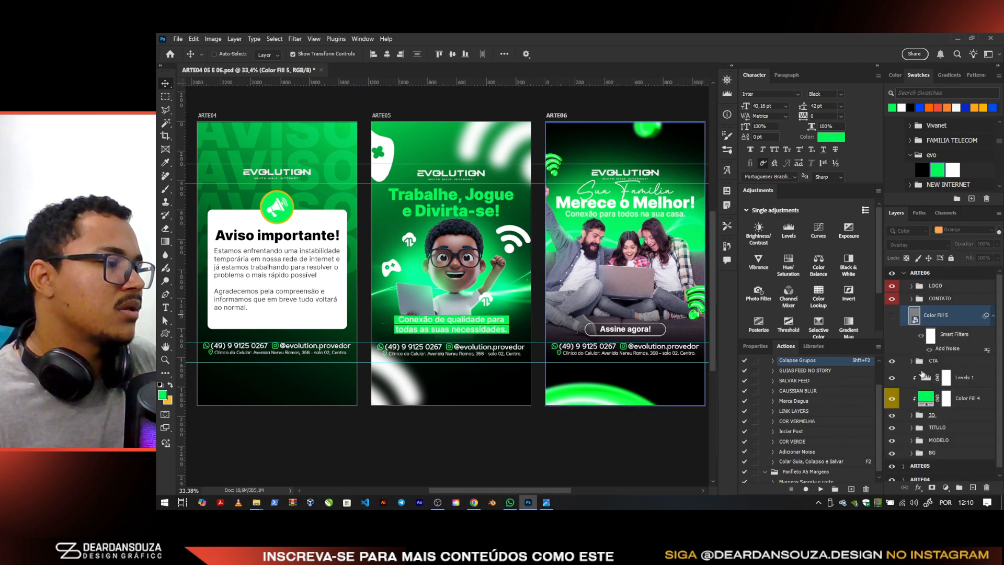
# Recolour the "Merece o Melhor!" title in ARTE06 and the "Conexão de qualidade" phrase in ARTE05 with the black evo swatch
pyautogui.keyDown('ctrl'); pyautogui.click(653, 204); pyautogui.keyUp('ctrl')
pyautogui.click(927, 167)
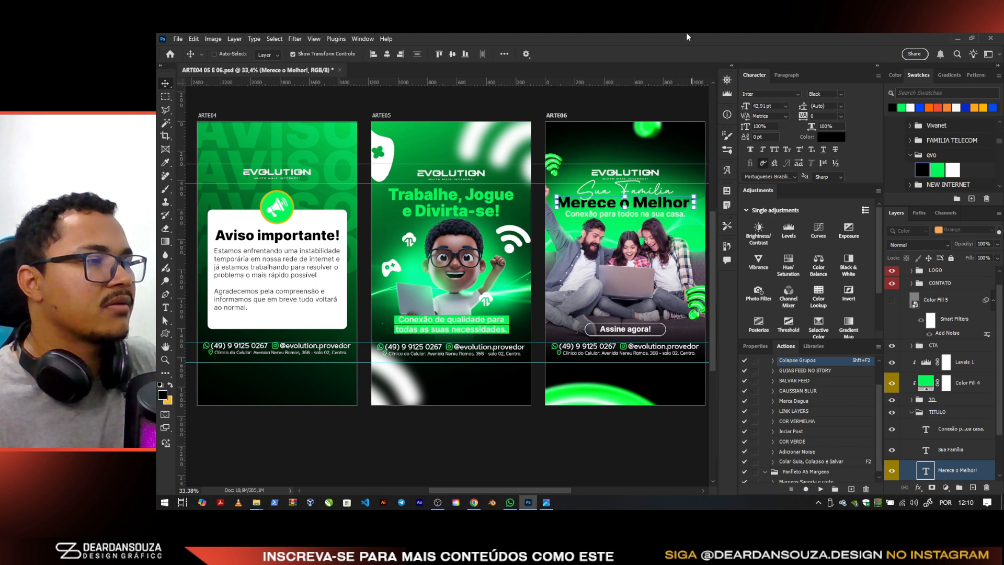
pyautogui.keyDown('ctrl'); pyautogui.click(440, 325); pyautogui.keyUp('ctrl')
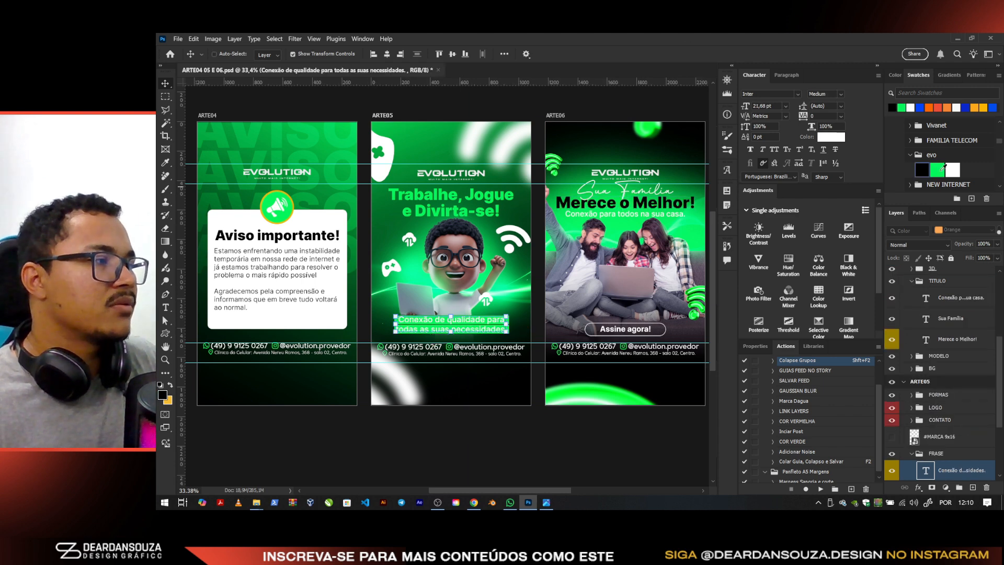
pyautogui.click(922, 169)
# Set the stroke of the megaphone's Ellipse 1 circle in ARTE04 to black
pyautogui.keyDown('ctrl'); pyautogui.click(286, 212); pyautogui.keyUp('ctrl')
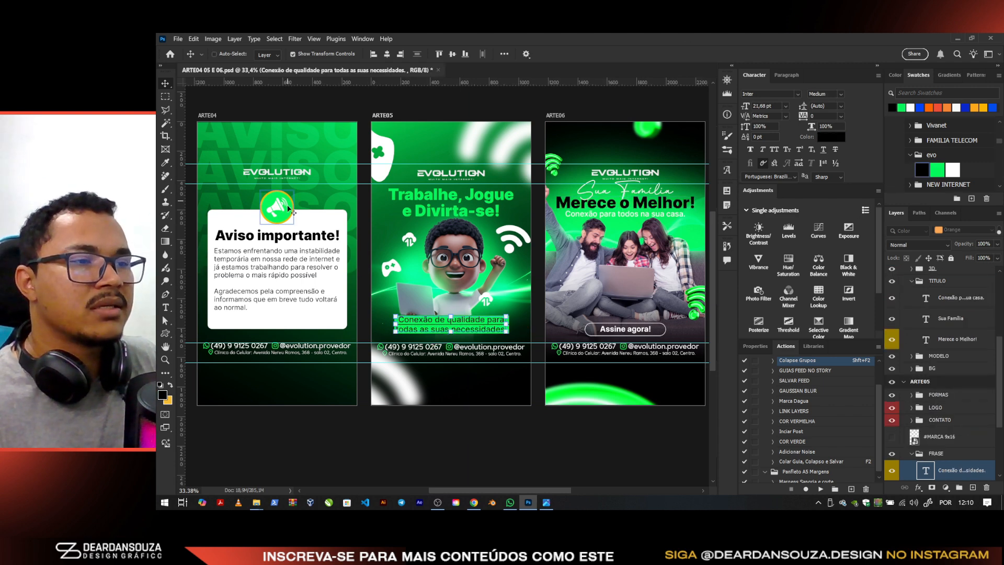
pyautogui.click(752, 345)
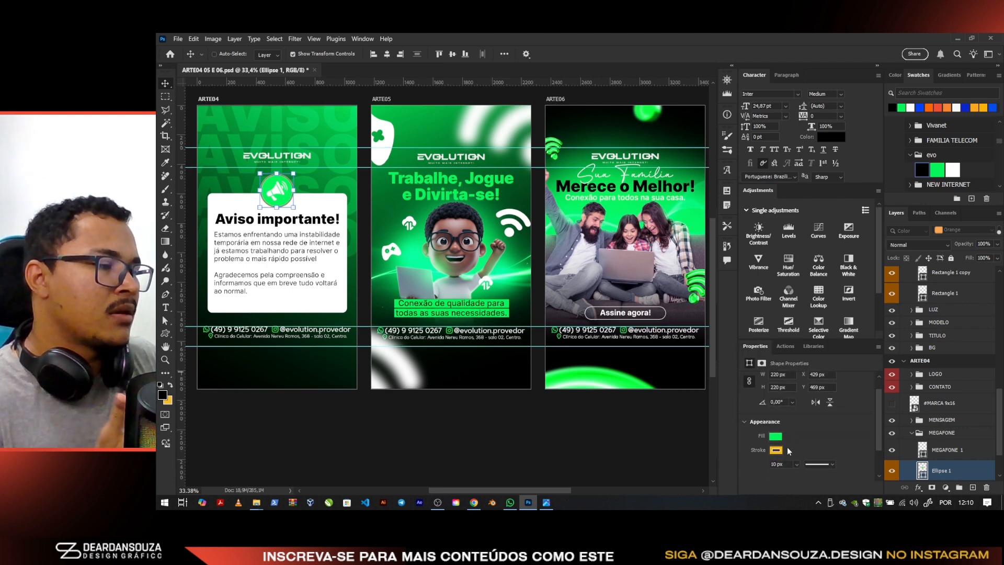
pyautogui.click(777, 450)
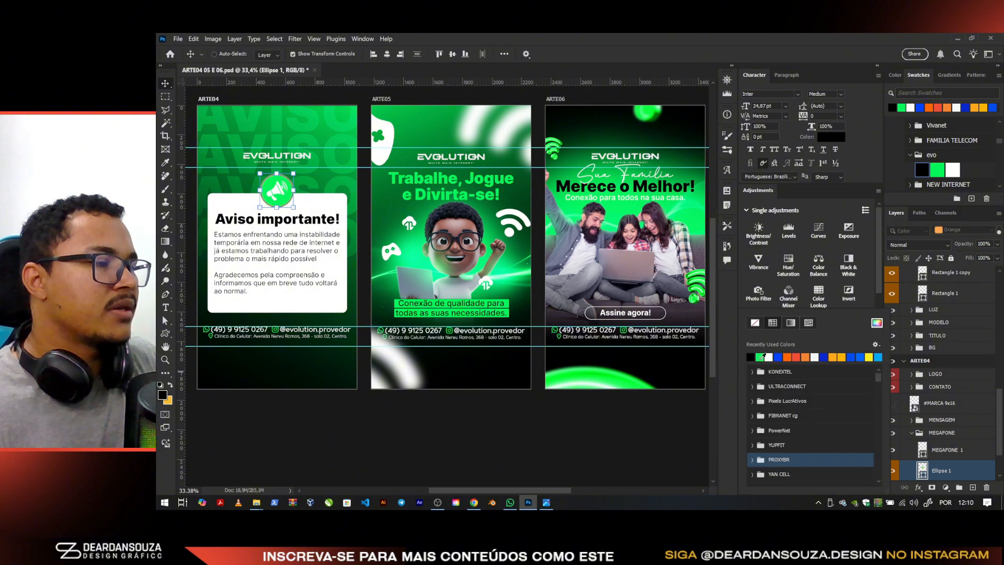
pyautogui.click(751, 356)
# Preview ARTE04 with the #MARCA 9x16 watermark in place of the LOGO group, and restore both layers' visibility
pyautogui.click(892, 374)
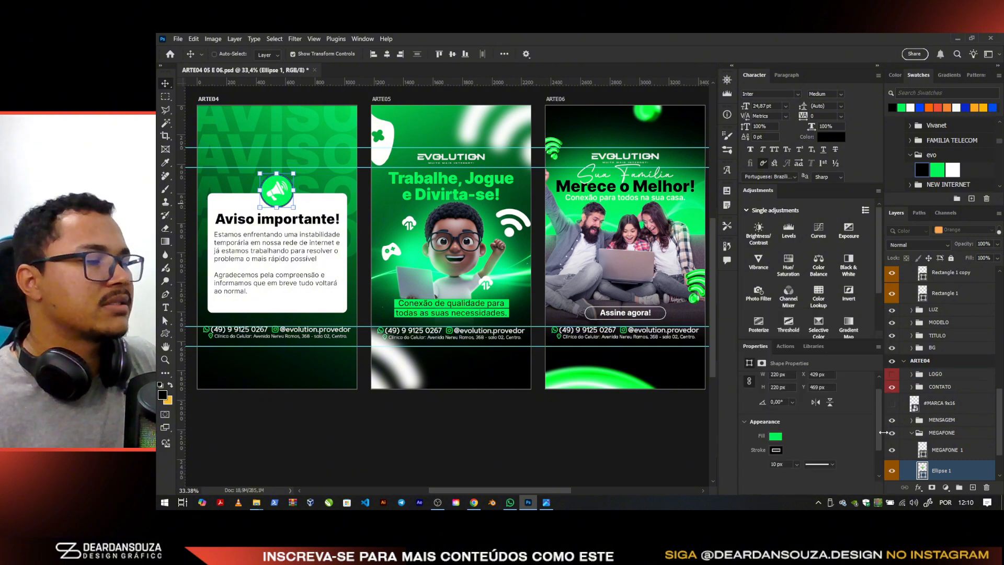
pyautogui.click(893, 403)
pyautogui.click(938, 402)
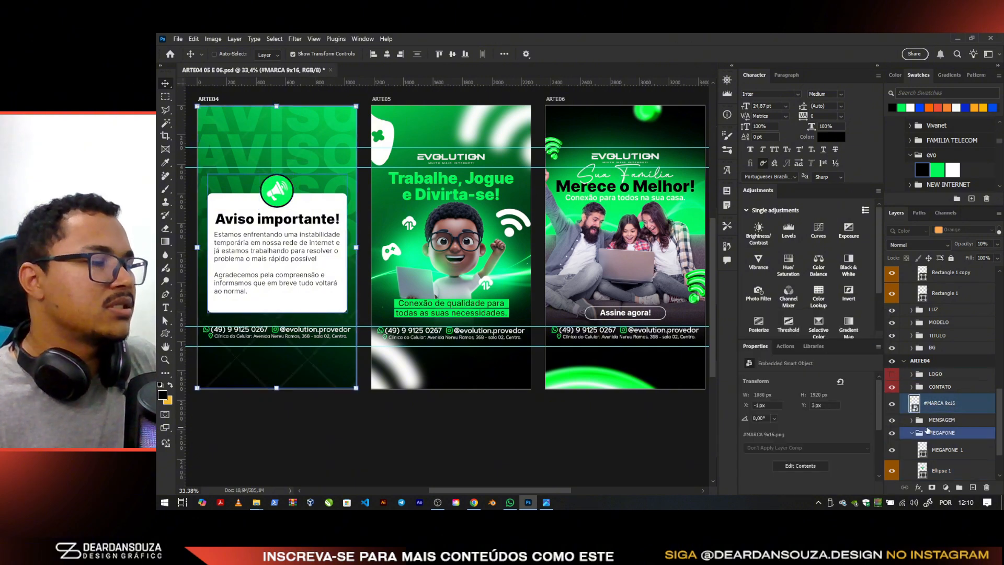
pyautogui.click(892, 375)
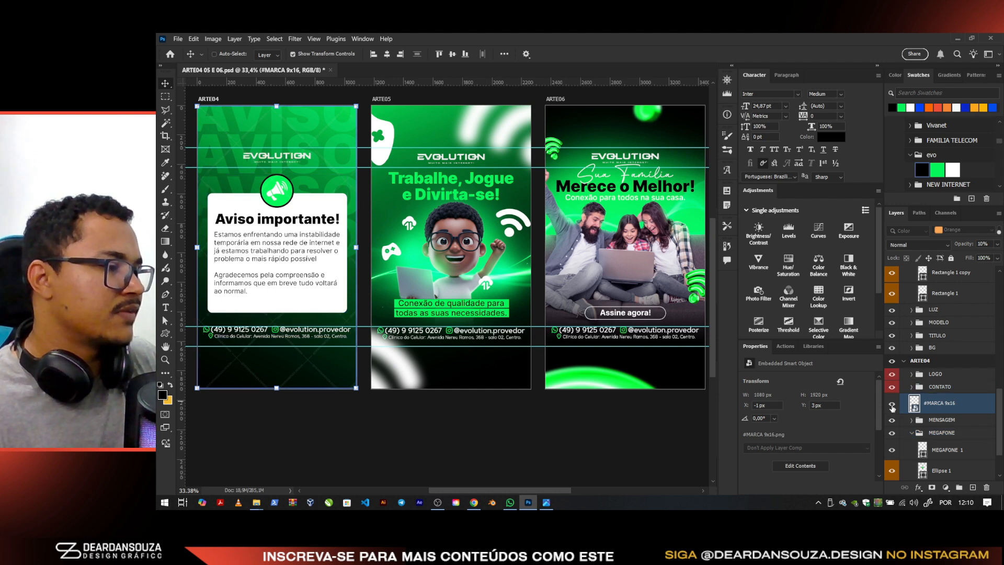
pyautogui.click(892, 406)
pyautogui.click(942, 450)
pyautogui.scroll(-4, 219, 296)
pyautogui.scroll(3, 422, 268)
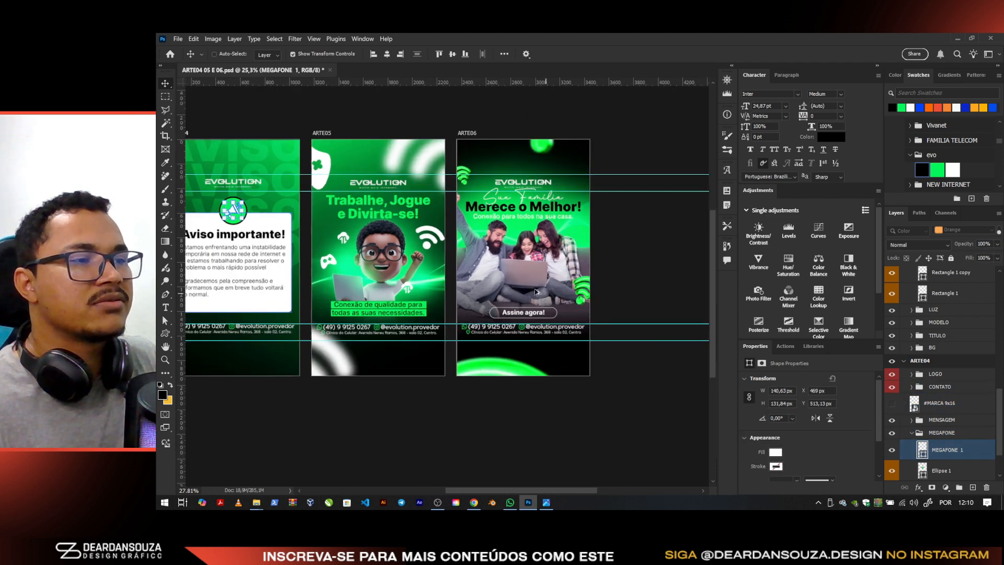
pyautogui.moveTo(422, 269); pyautogui.dragTo(500, 276)
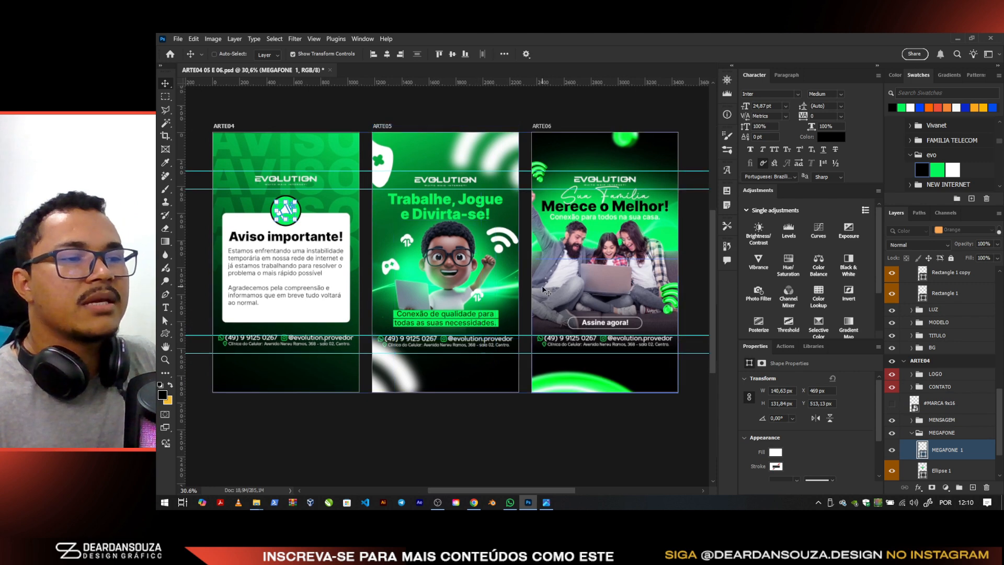
pyautogui.scroll(1, 542, 290)
pyautogui.scroll(-1, 544, 262)
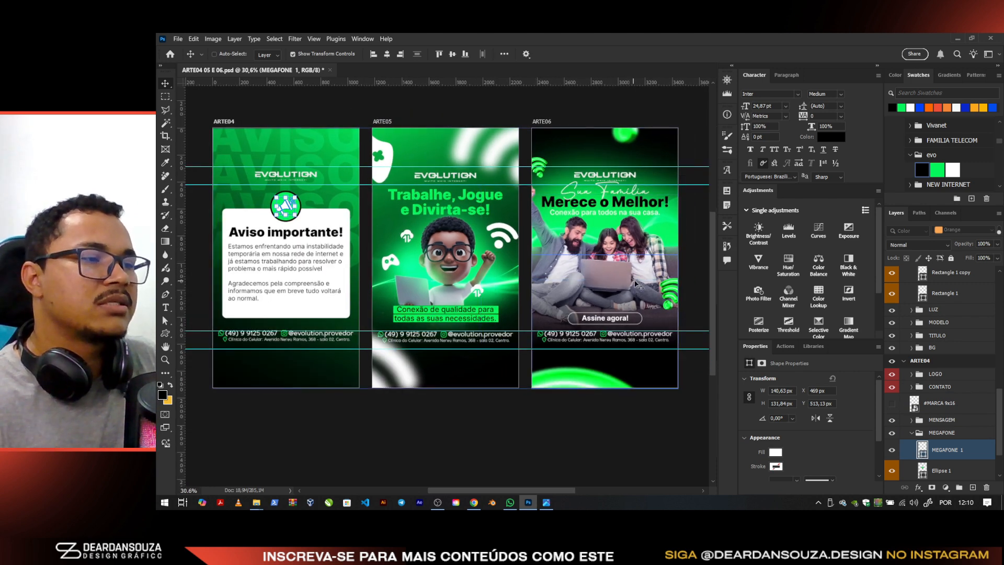
# Collapse all layer groups with the Colapse Grupos action and check the contents of the ARTE06 and ARTE05 artboards
pyautogui.click(785, 346)
pyautogui.scroll(-1, 826, 387)
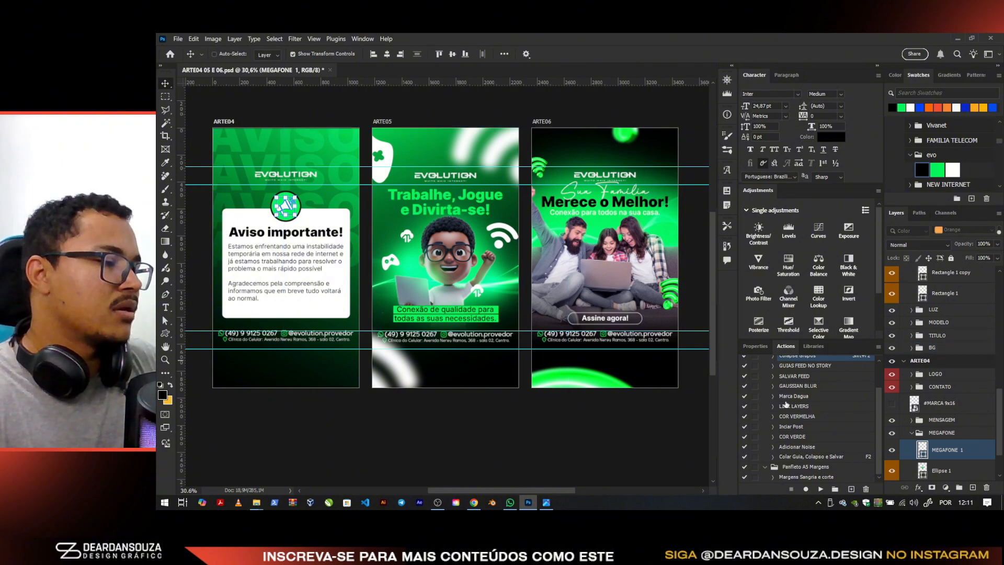
pyautogui.scroll(2, 837, 384)
pyautogui.scroll(5, 941, 366)
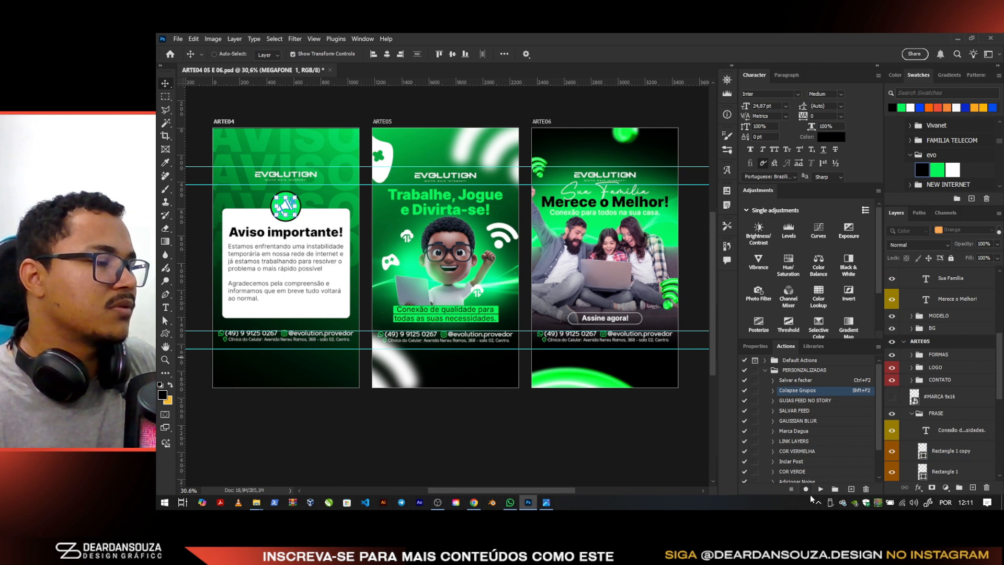
pyautogui.hotkey('shift', 'F2')
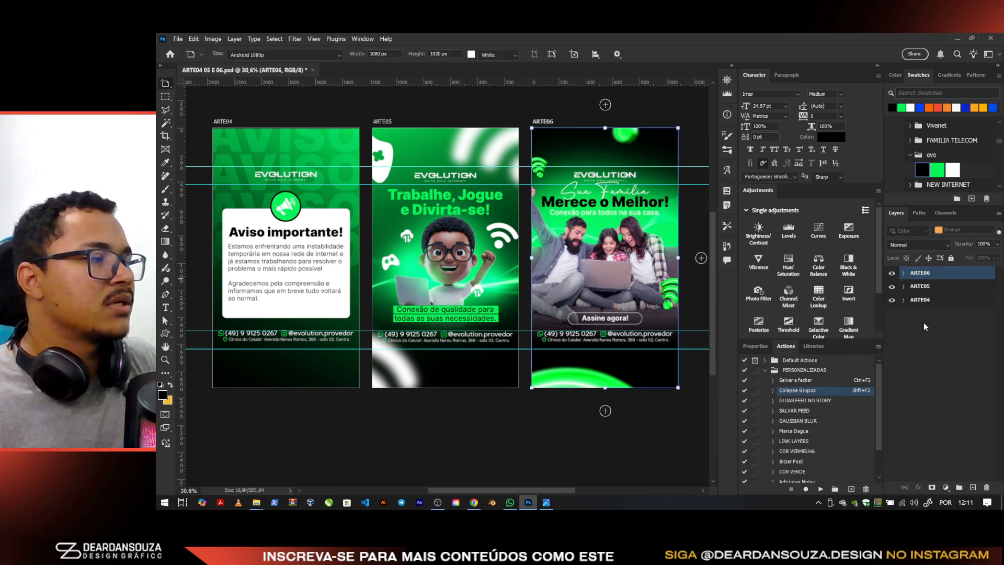
pyautogui.click(904, 273)
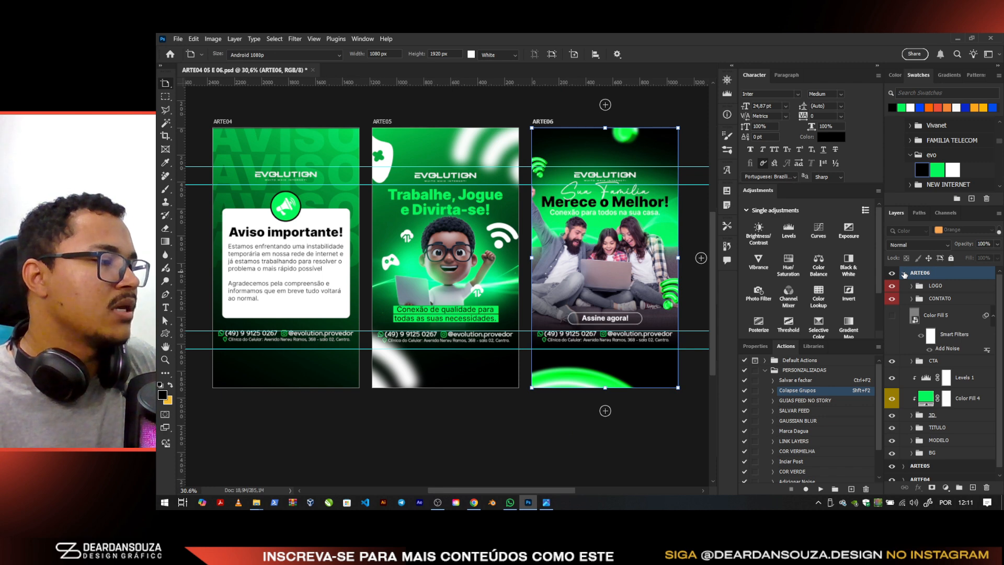
pyautogui.click(904, 273)
pyautogui.click(903, 287)
pyautogui.click(903, 287)
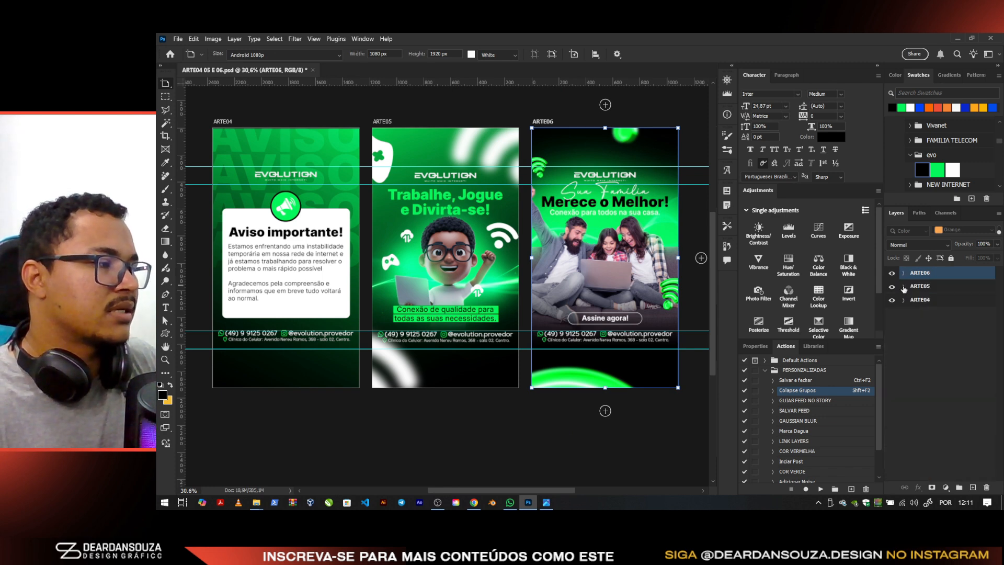
# Select all three artboards with the Move tool active and save the document
pyautogui.click(944, 310)
pyautogui.hotkey('ctrl', 'alt', 'a')
pyautogui.press('v')
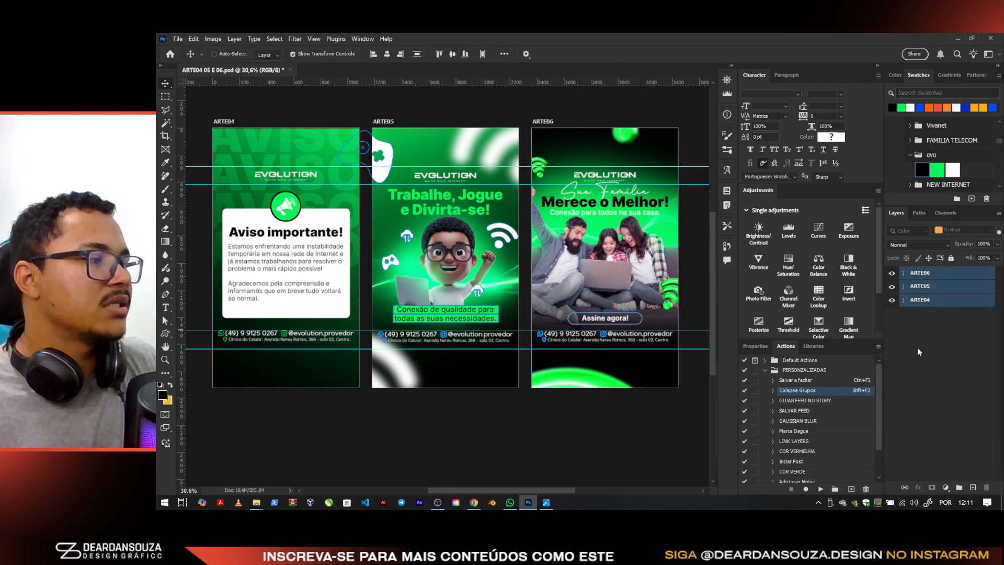
pyautogui.hotkey('ctrl', 's')
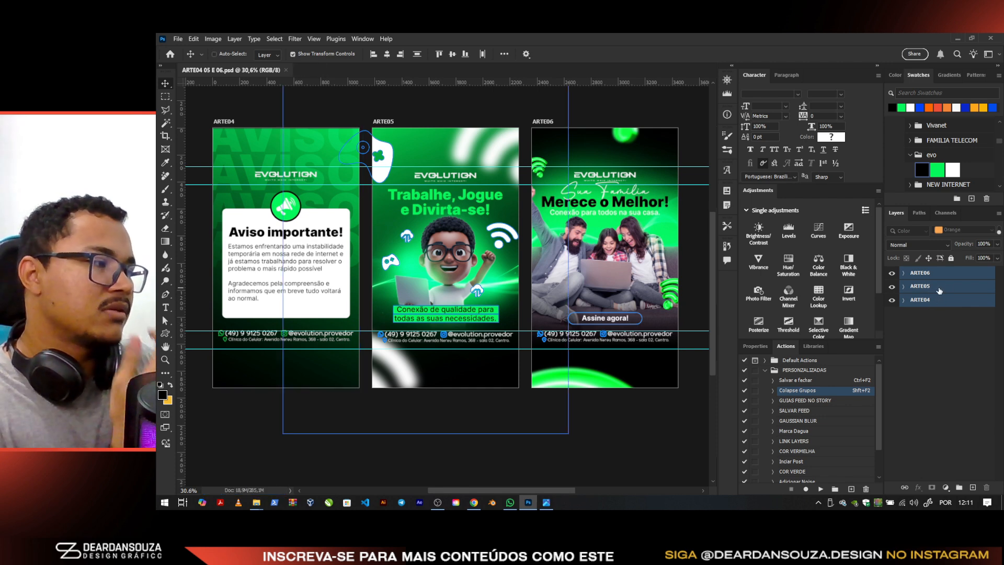
# Export the ARTE04, ARTE05 and ARTE06 artboards as JPG files into the Evolution Internet LTDA client's JANEIRO 2025 folder
pyautogui.click(935, 393)
pyautogui.click(936, 300)
pyautogui.keyDown('shift'); pyautogui.click(945, 273); pyautogui.keyUp('shift')
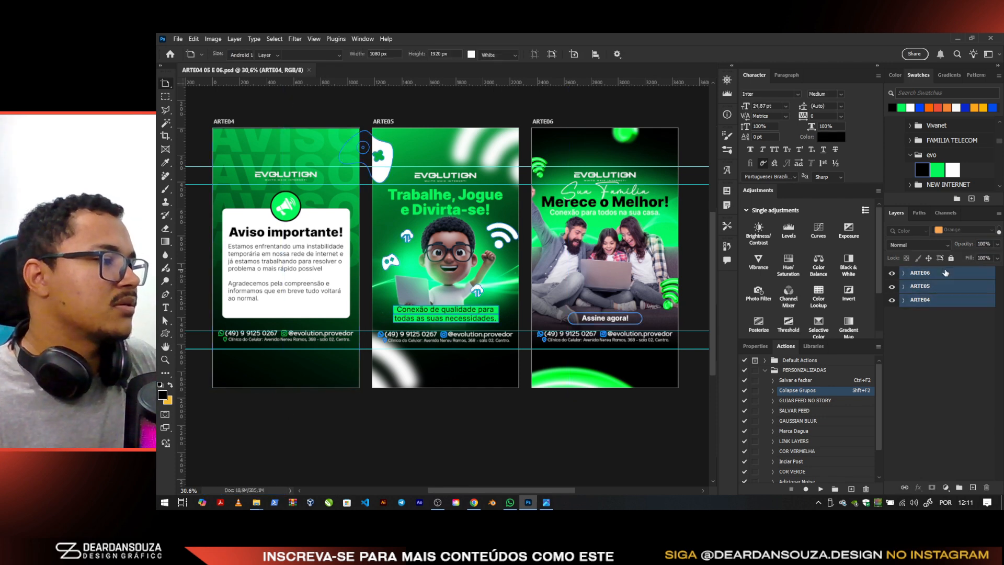
pyautogui.rightClick(944, 286)
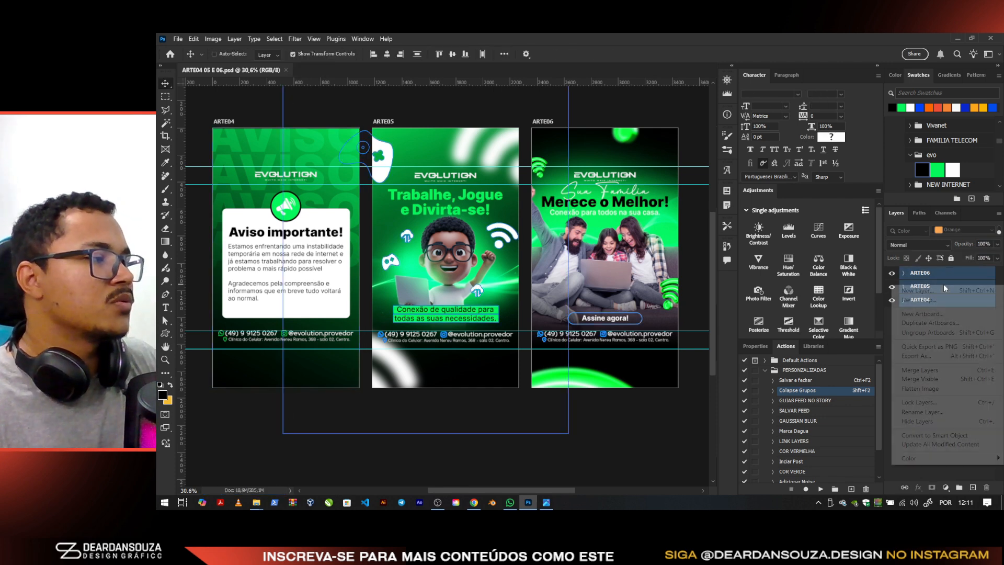
pyautogui.click(924, 358)
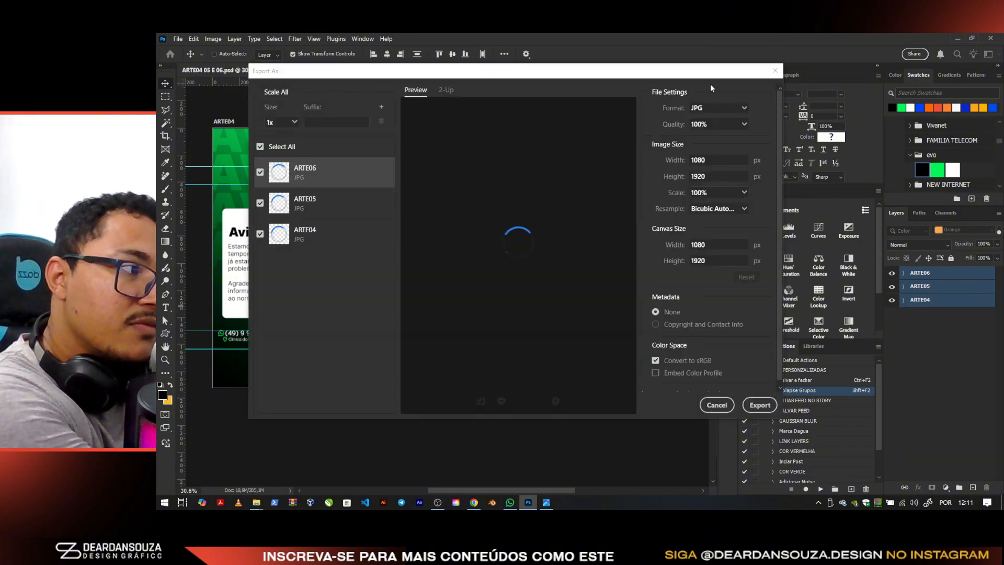
pyautogui.click(758, 405)
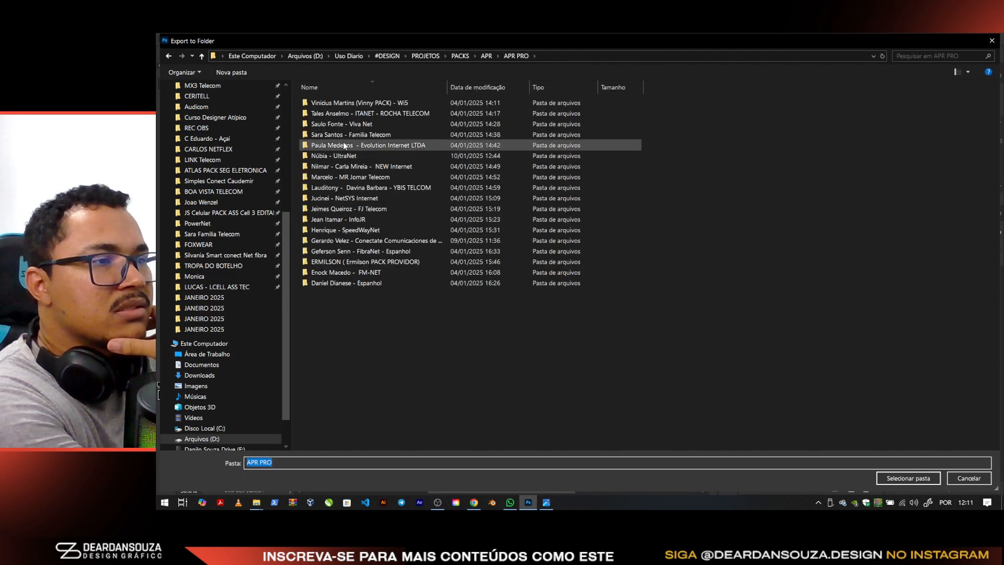
pyautogui.click(346, 145)
pyautogui.doubleClick(346, 145)
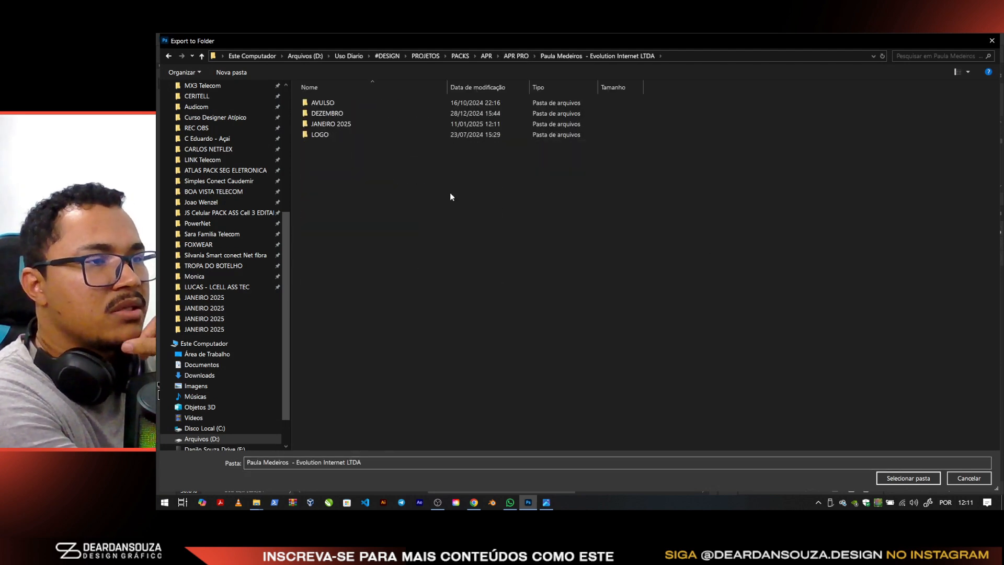
pyautogui.doubleClick(359, 124)
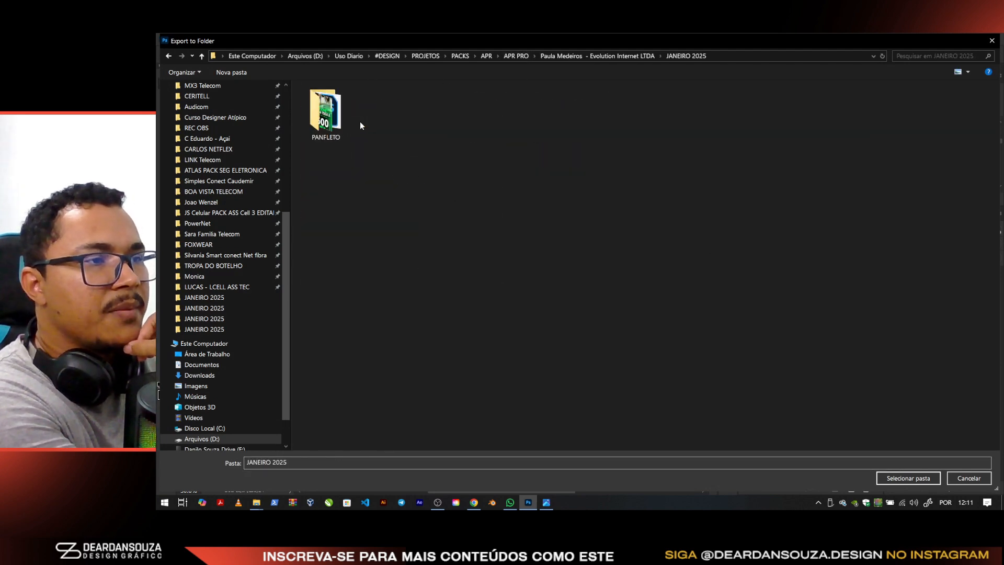
pyautogui.click(906, 479)
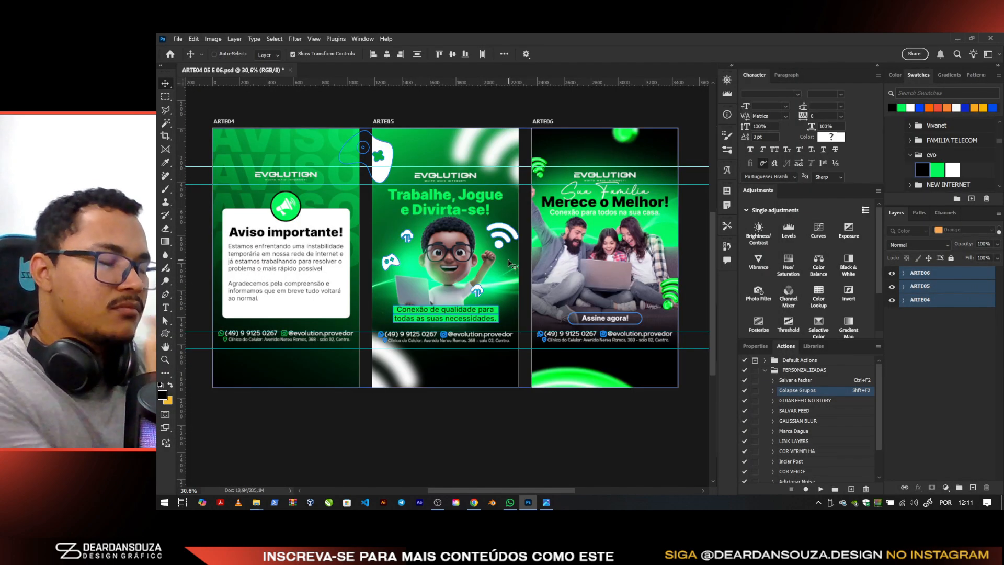
# Switch to File Explorer and check the exported JPG and PSD files in the JANEIRO 2025 folder
pyautogui.hotkey('alt', 'Tab')
pyautogui.click(552, 204)
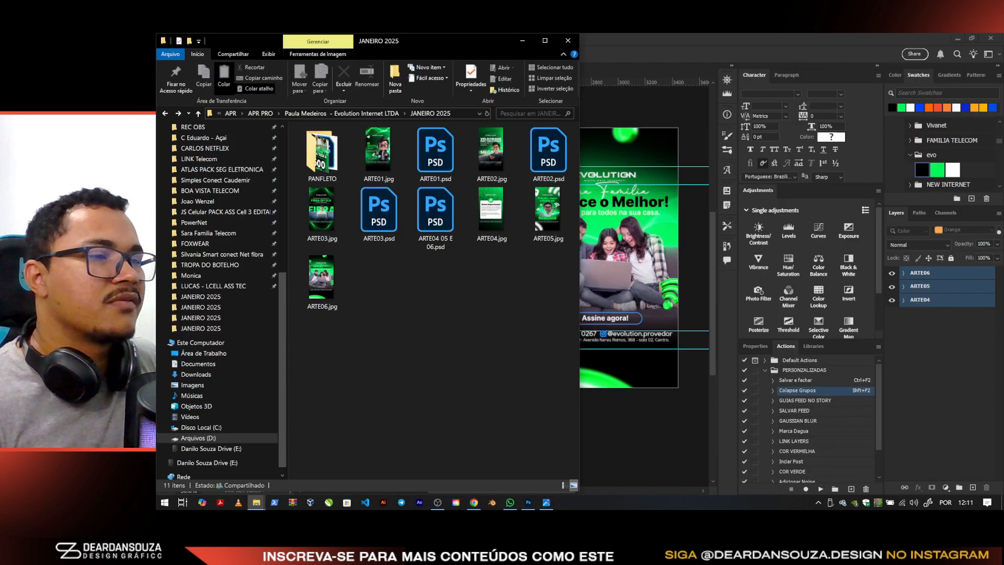
pyautogui.click(548, 215)
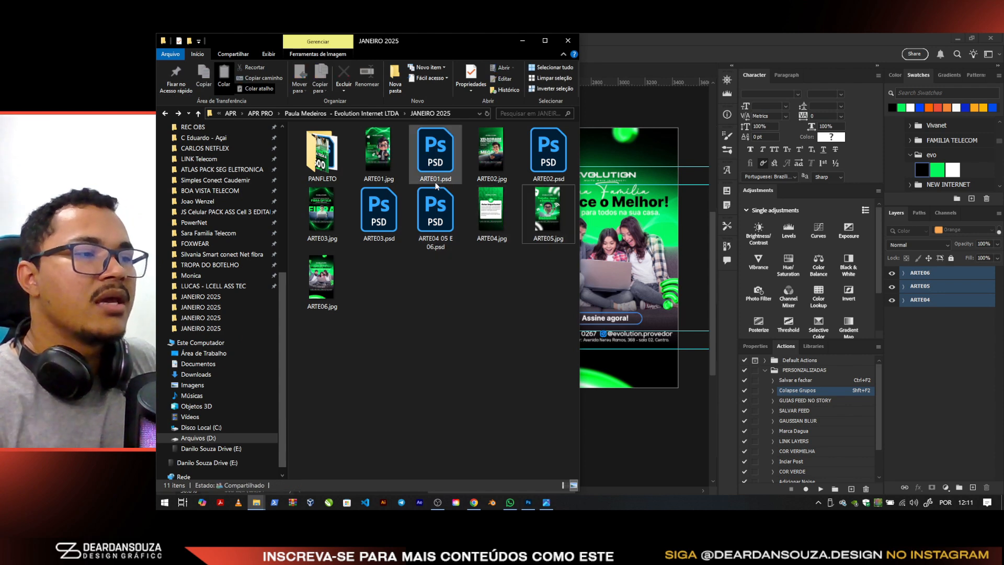
pyautogui.click(559, 146)
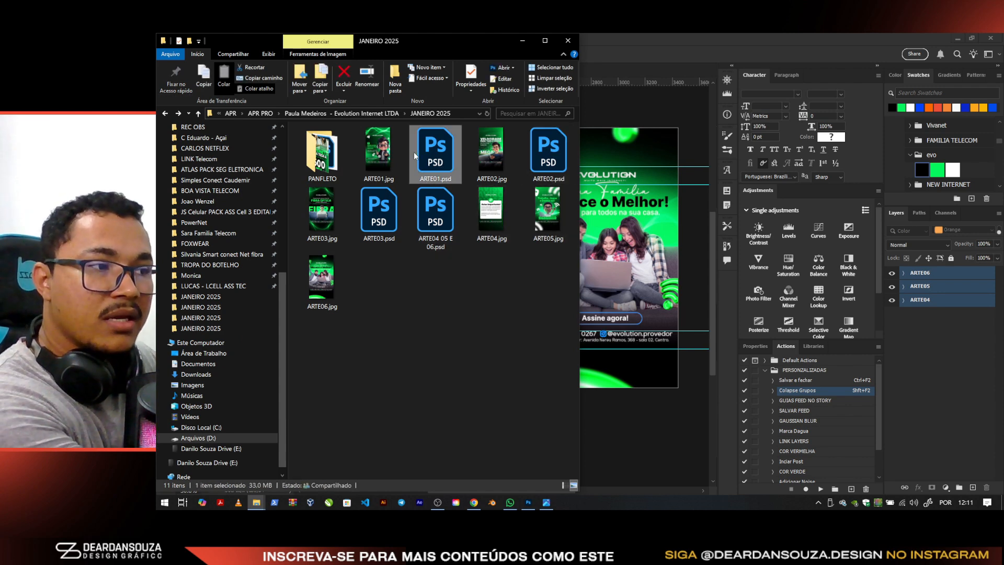
pyautogui.click(438, 166)
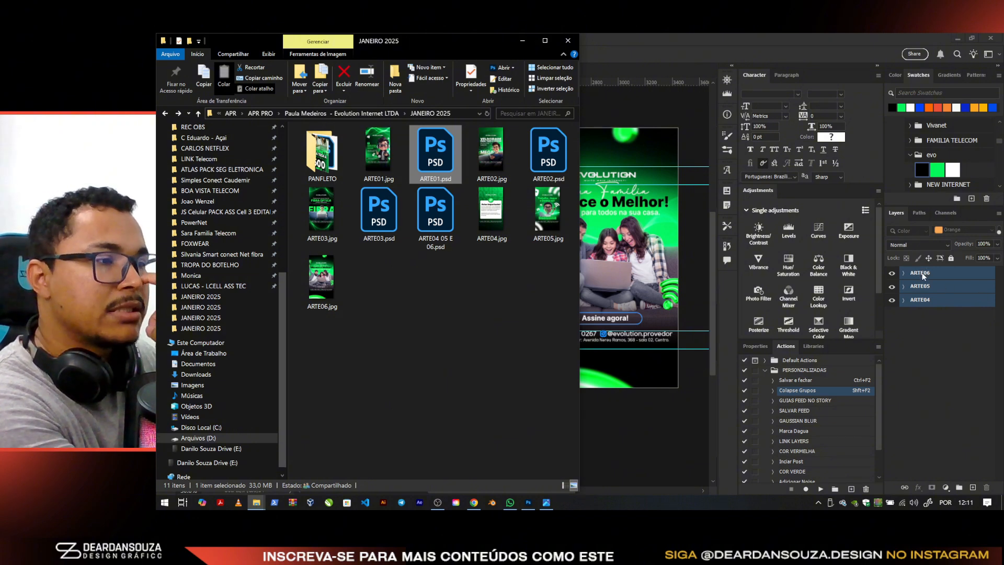
# Return to Photoshop and start an Artboards to Files export of the three selected artboards with the file name prefix cleared
pyautogui.click(754, 38)
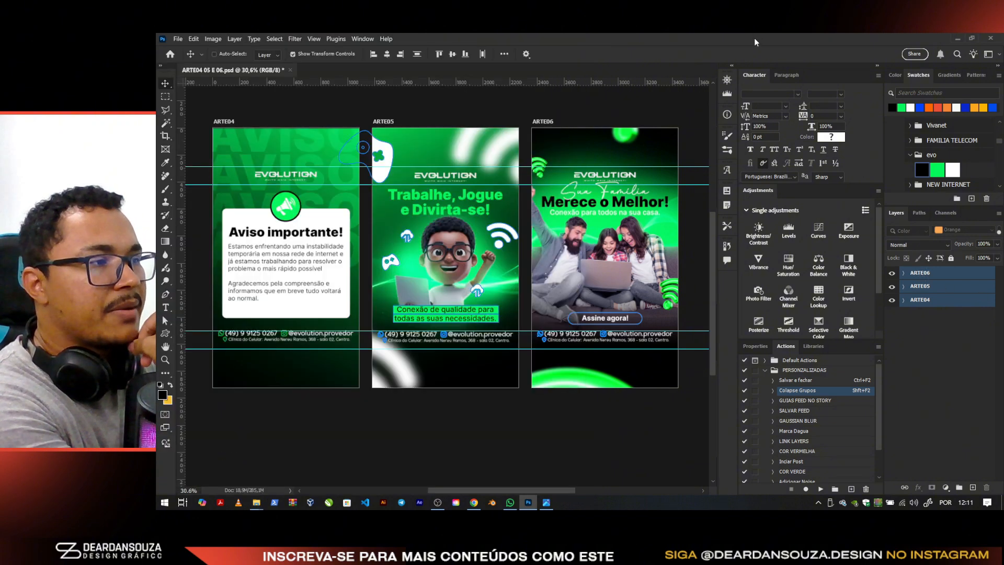
pyautogui.click(183, 39)
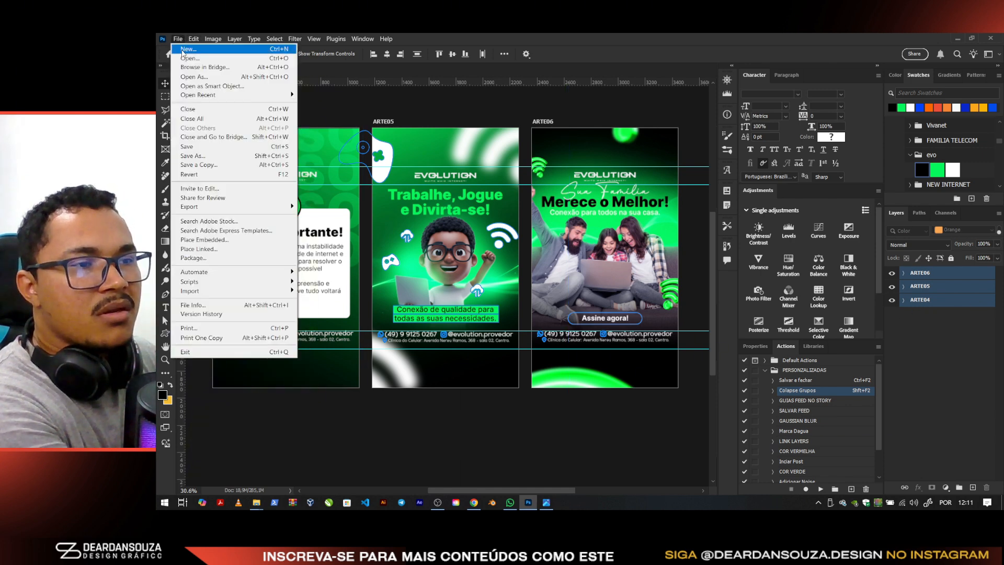
pyautogui.moveTo(232, 207)
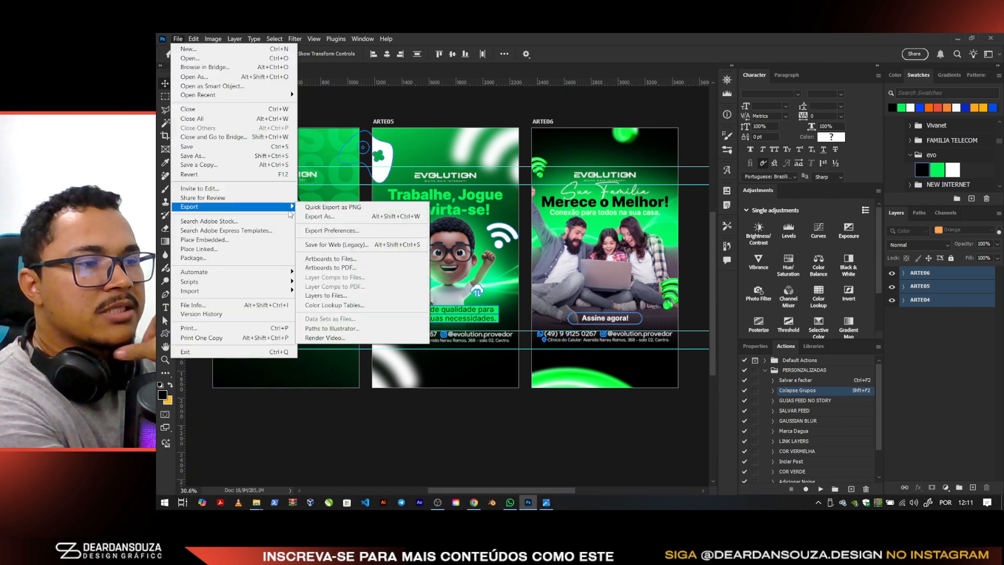
pyautogui.click(367, 260)
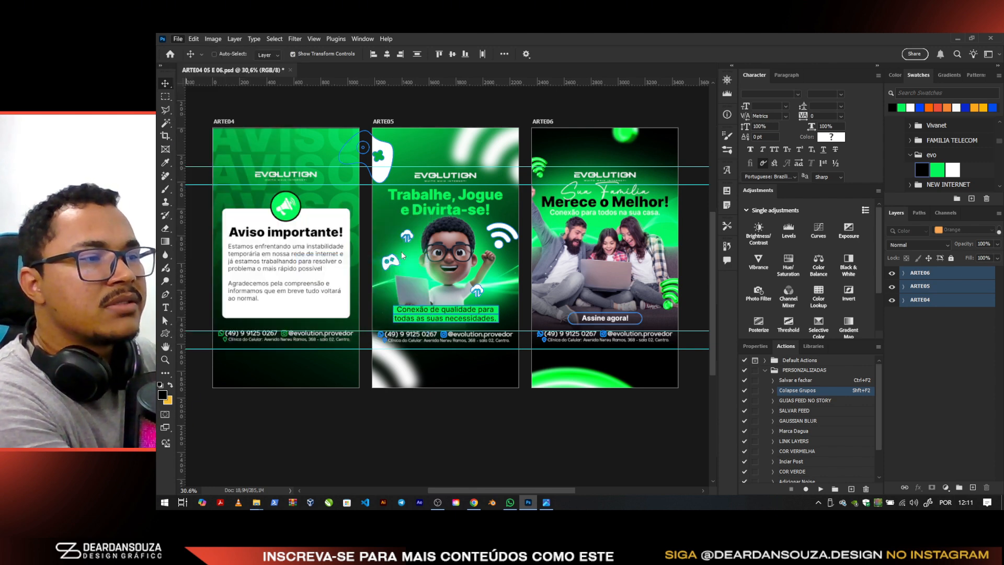
pyautogui.moveTo(537, 167); pyautogui.dragTo(422, 166)
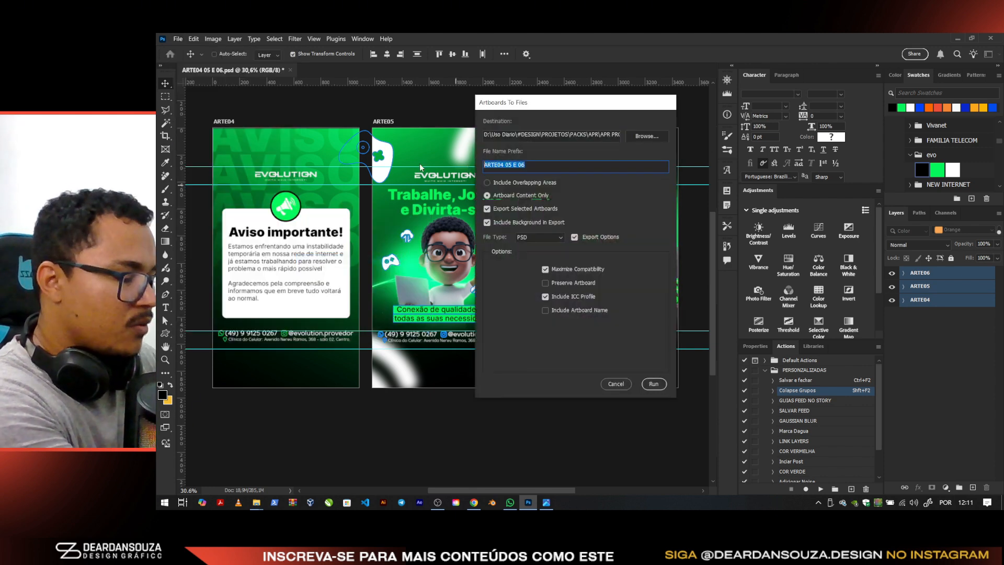
pyautogui.press('BackSpace')
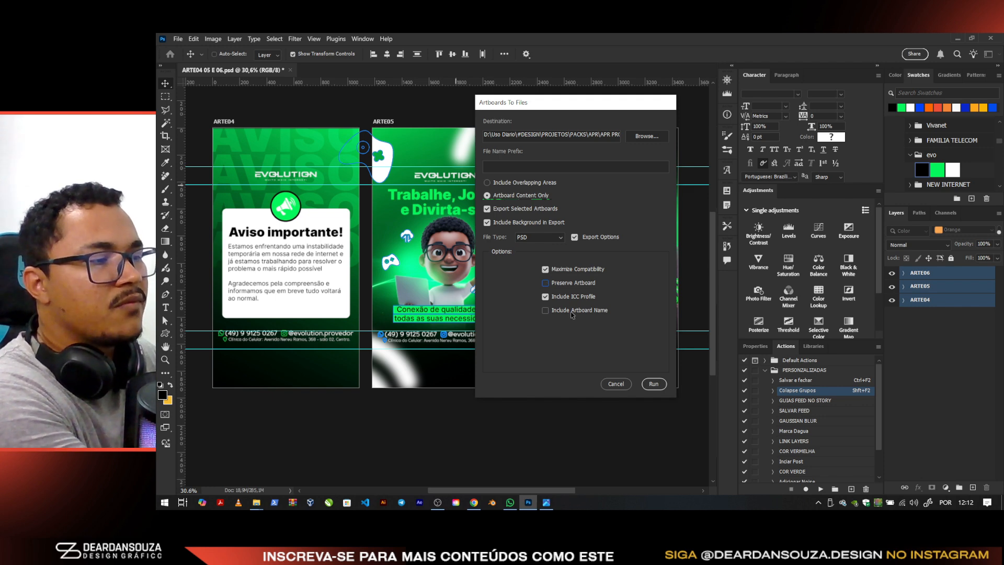
# Configure the export as PSD without the artboard name, with the client's JANEIRO 2025 folder as the destination
pyautogui.click(546, 311)
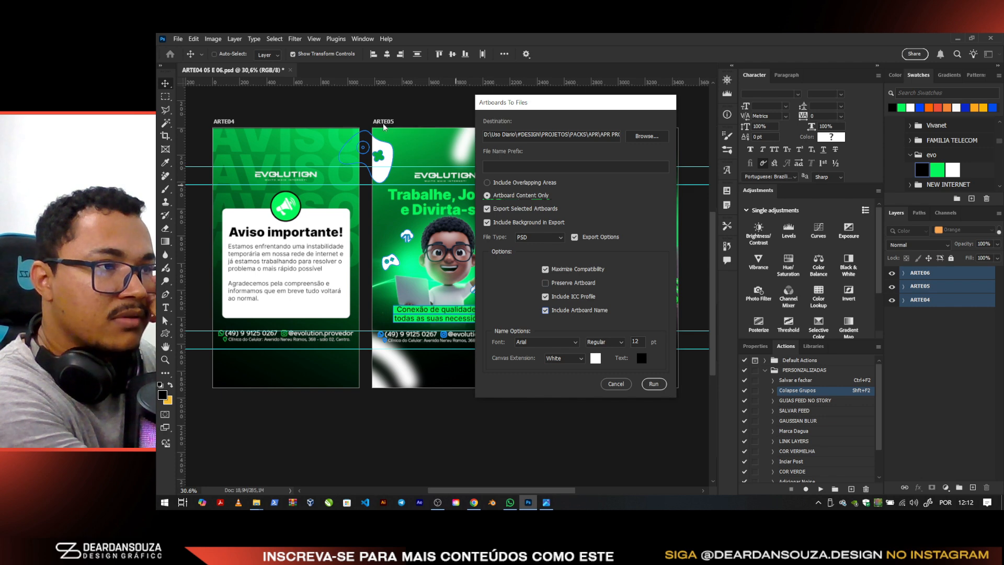
pyautogui.click(546, 310)
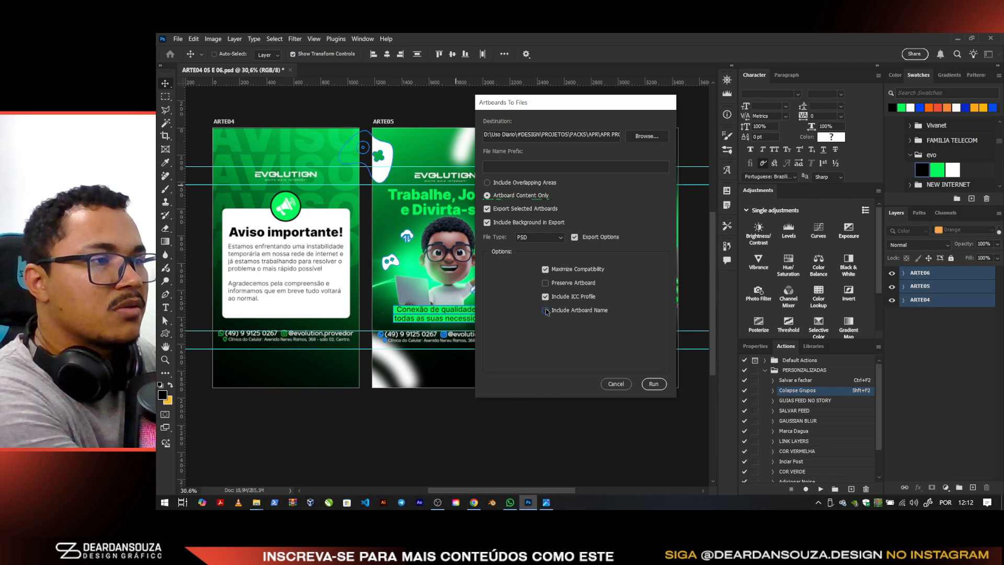
pyautogui.click(548, 238)
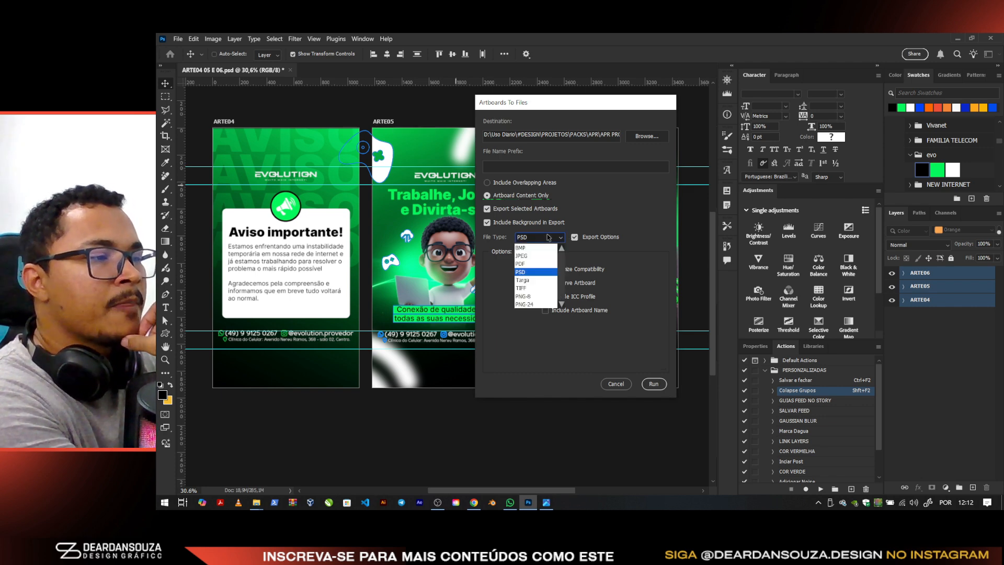
pyautogui.click(545, 272)
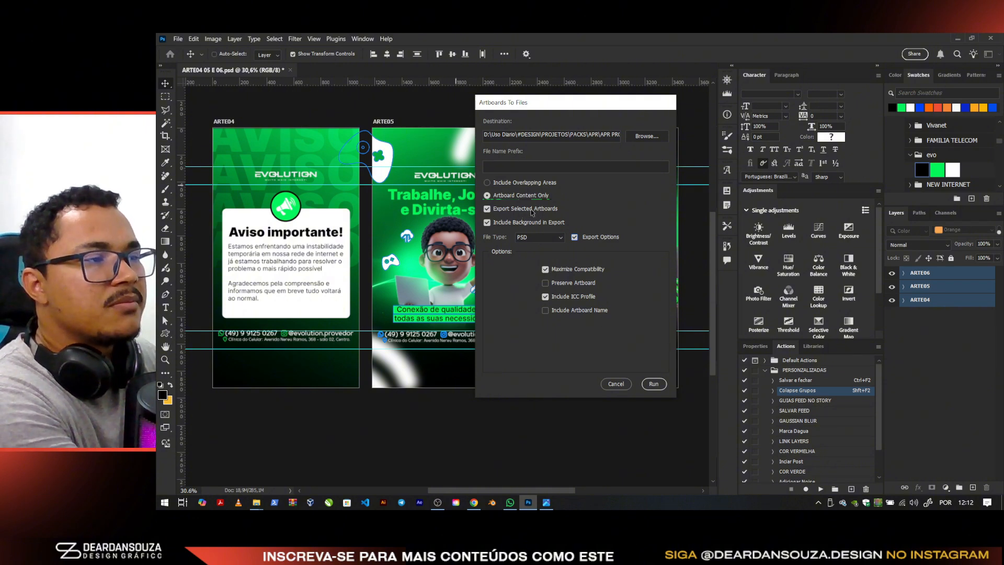
pyautogui.click(646, 137)
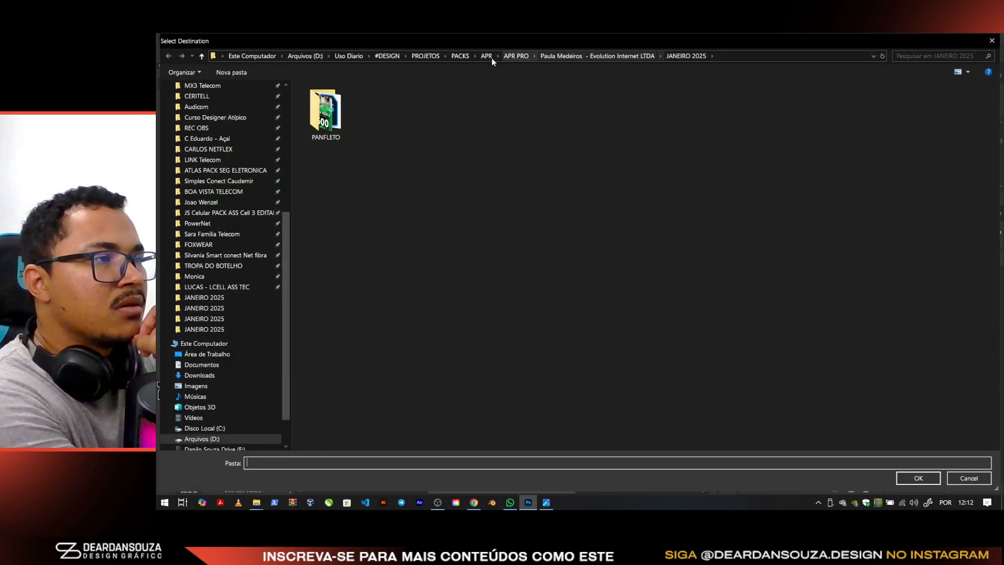
pyautogui.click(917, 478)
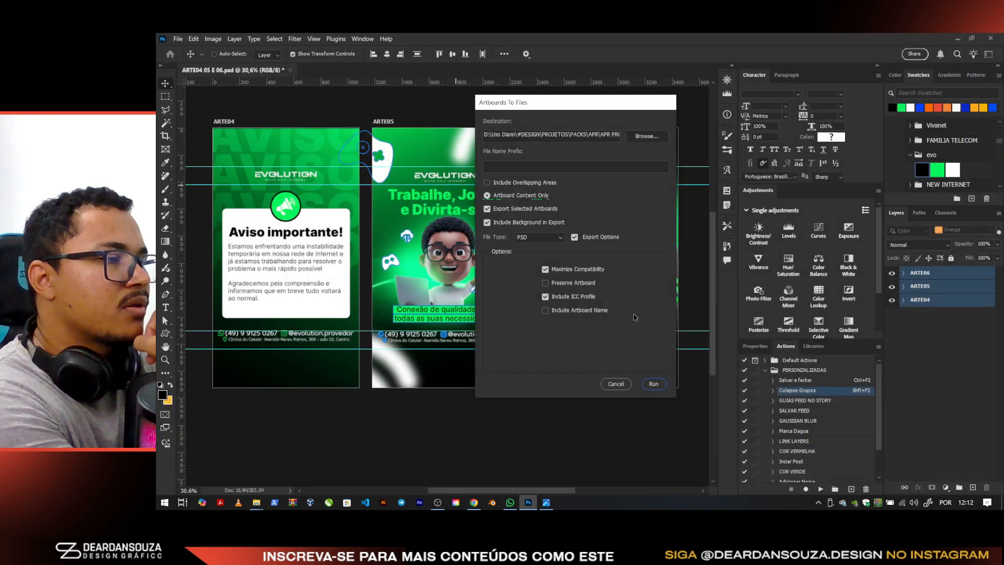
# Switch to File Explorer and check the combined ARTE04 05 E 06.psd file in the JANEIRO 2025 folder
pyautogui.hotkey('alt', 'Tab')
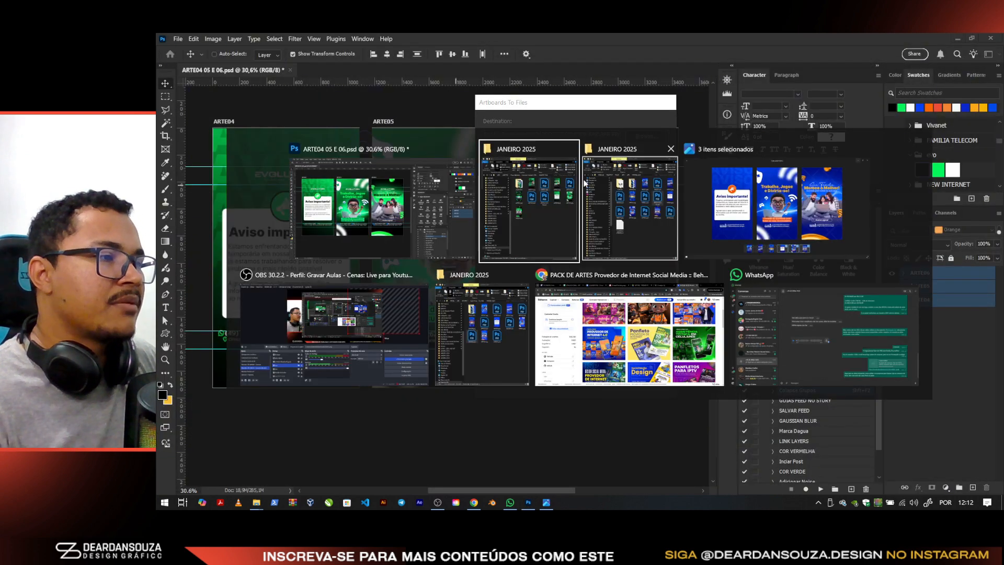
pyautogui.click(556, 195)
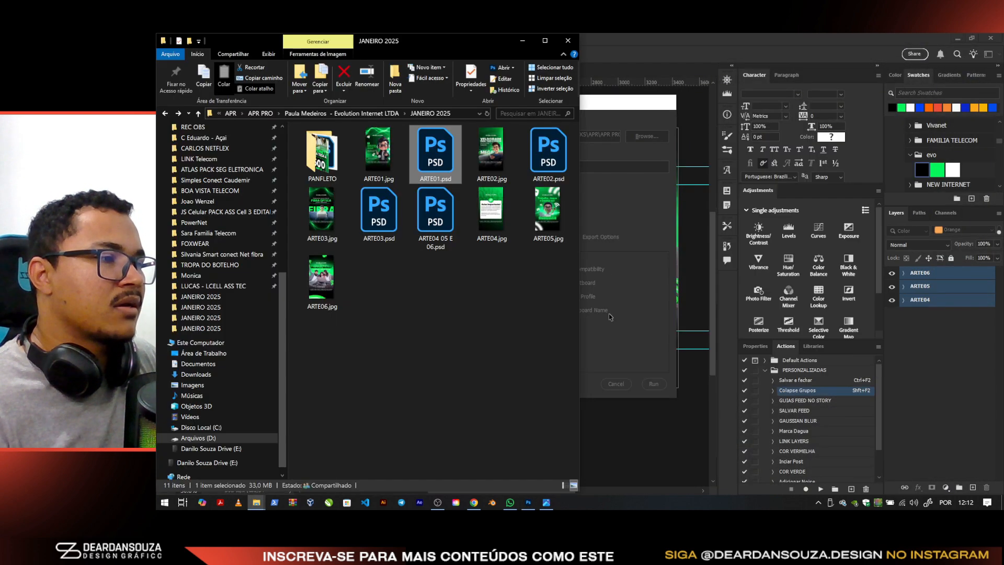
pyautogui.click(434, 209)
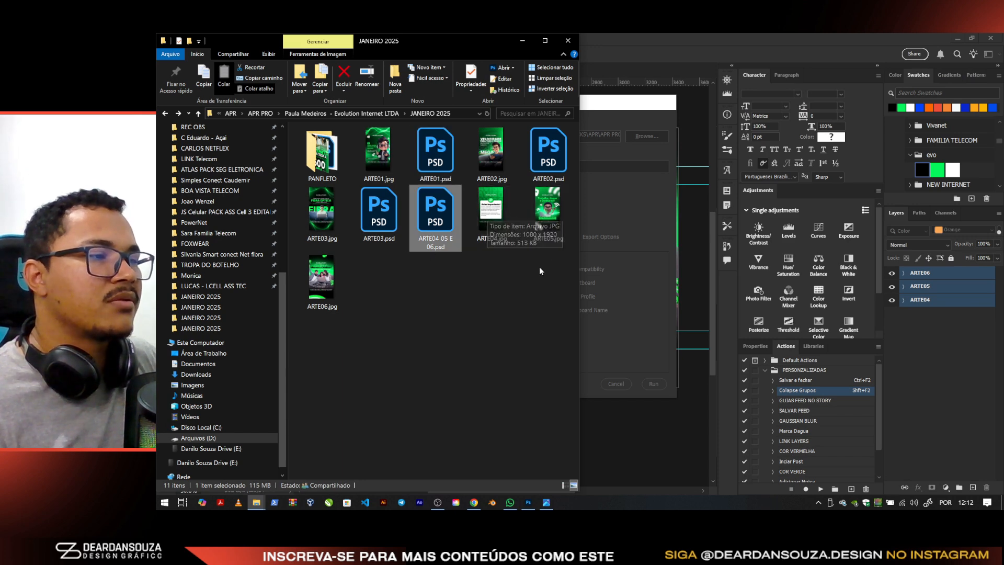
# Return to Photoshop and run the PSD export of the selected artboards, acknowledging its completion
pyautogui.click(708, 39)
pyautogui.click(655, 385)
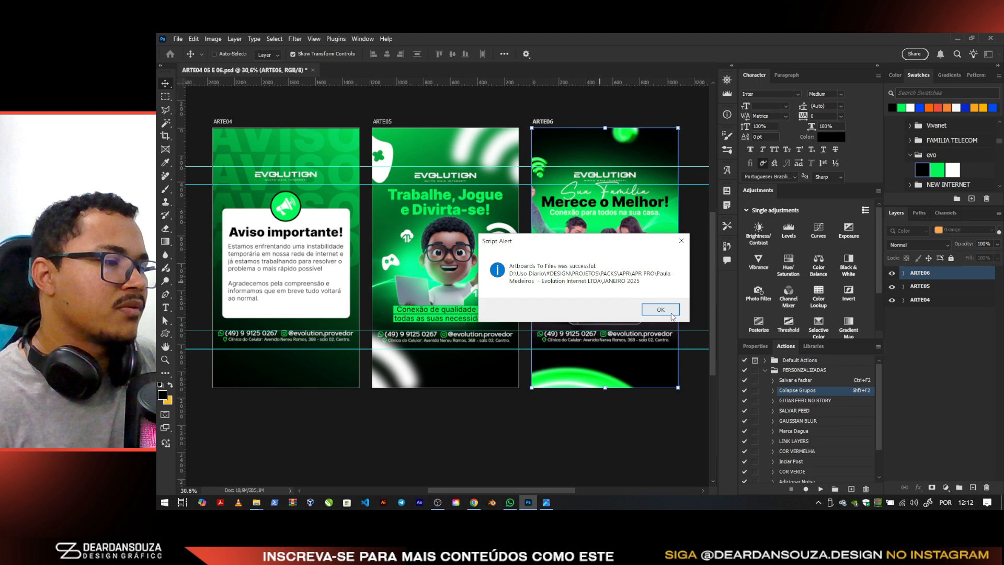
pyautogui.click(661, 309)
# Switch to File Explorer and check the separate ARTE04, ARTE05 and ARTE06 PSD files in the JANEIRO 2025 folder
pyautogui.hotkey('alt', 'Tab')
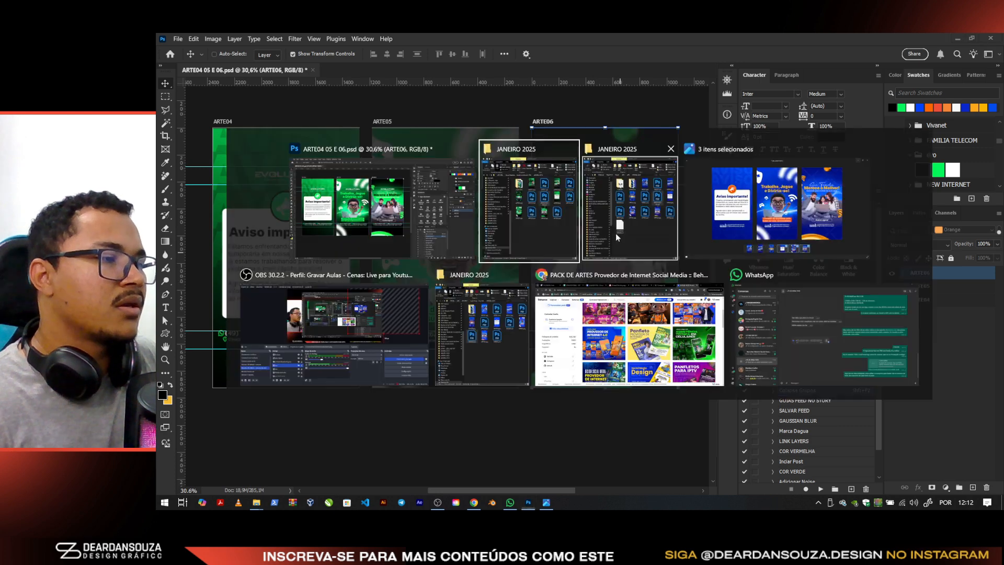
pyautogui.click(542, 199)
pyautogui.click(548, 221)
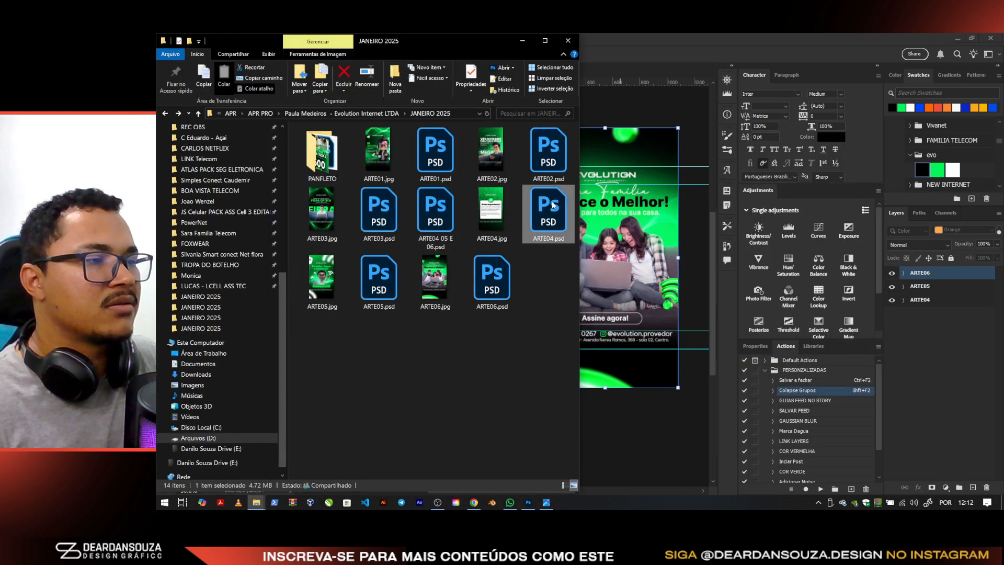
pyautogui.click(492, 277)
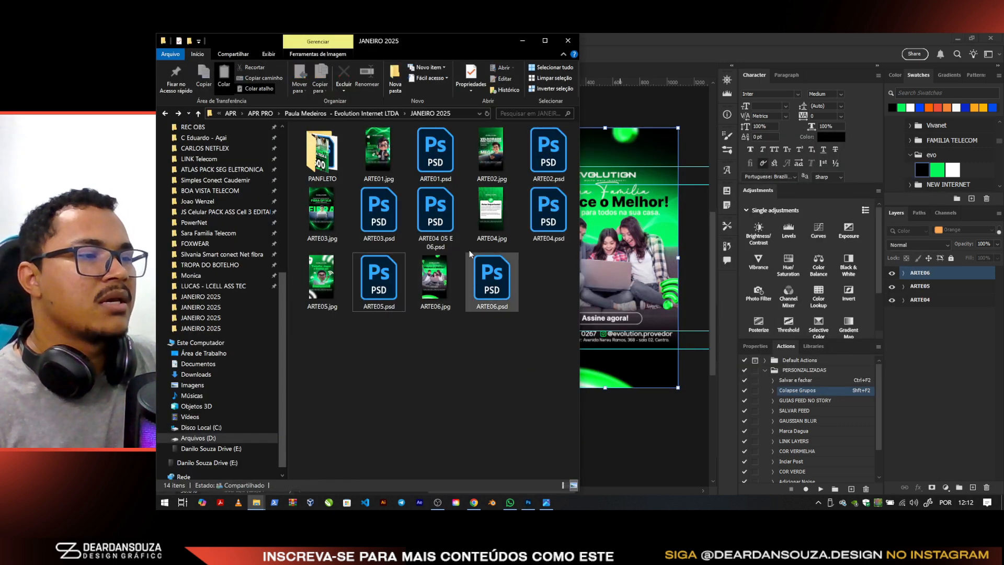
pyautogui.click(435, 217)
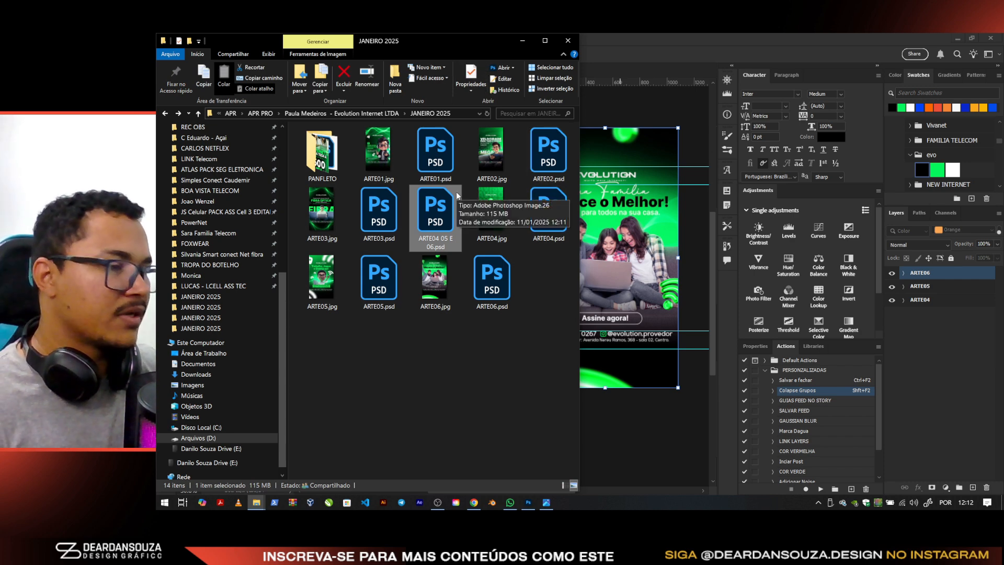
pyautogui.press('Delete')
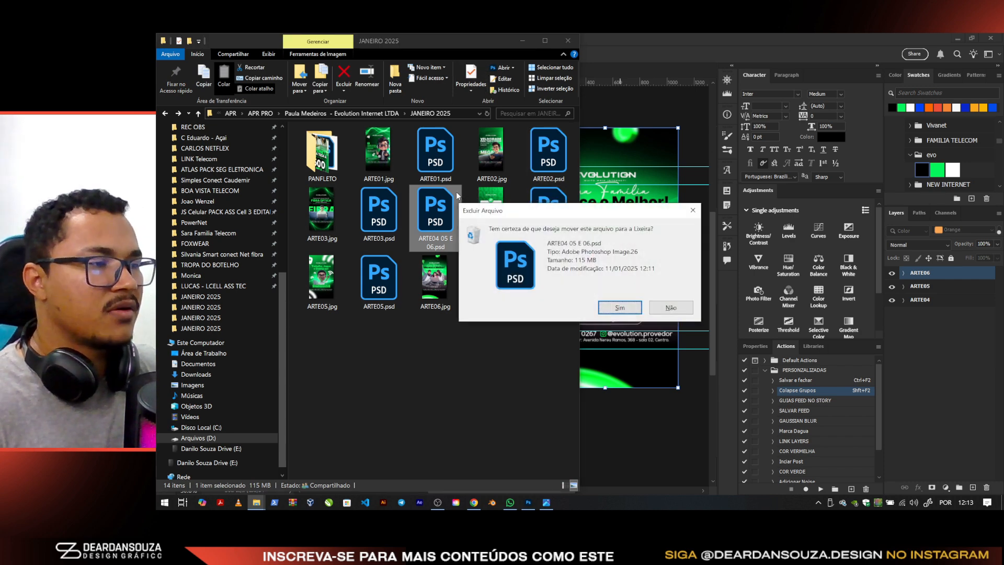
pyautogui.click(670, 307)
# Return to Photoshop and close the ARTE04 05 E 06.psd document, saving its changes
pyautogui.click(614, 74)
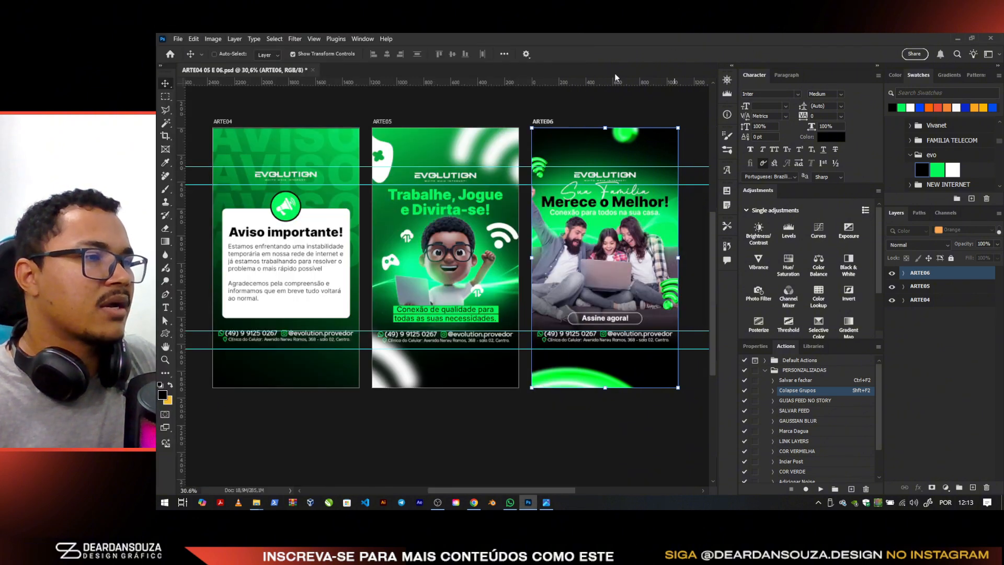
pyautogui.click(312, 70)
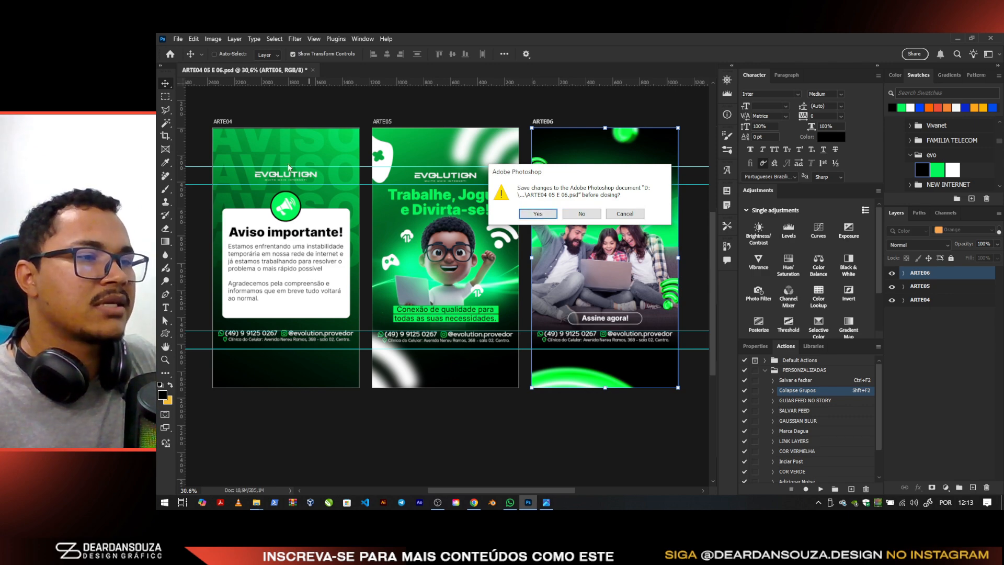
pyautogui.click(554, 213)
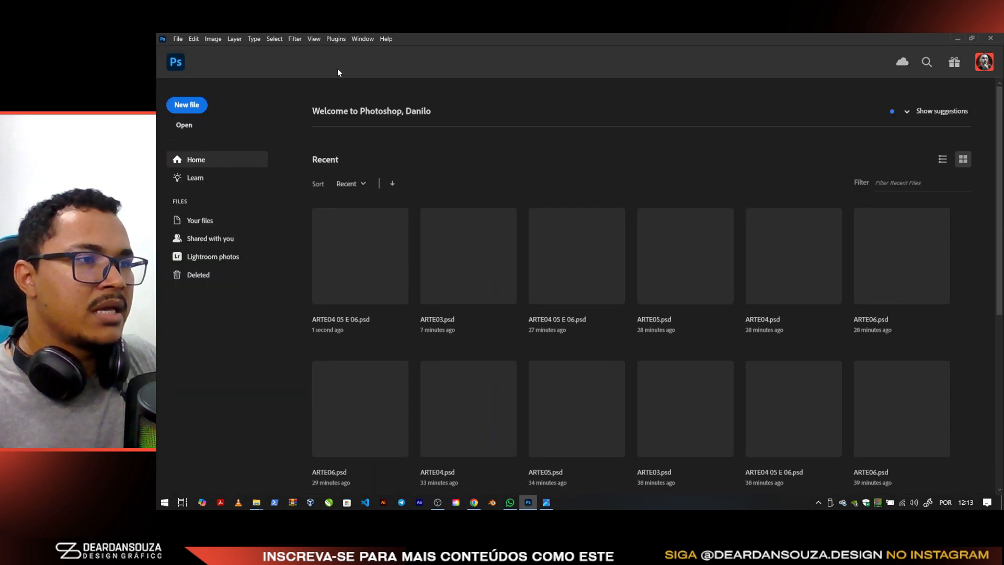
# Switch to File Explorer and open ARTE04.psd, ARTE05.psd and ARTE06.psd together in Photoshop
pyautogui.hotkey('alt', 'Tab')
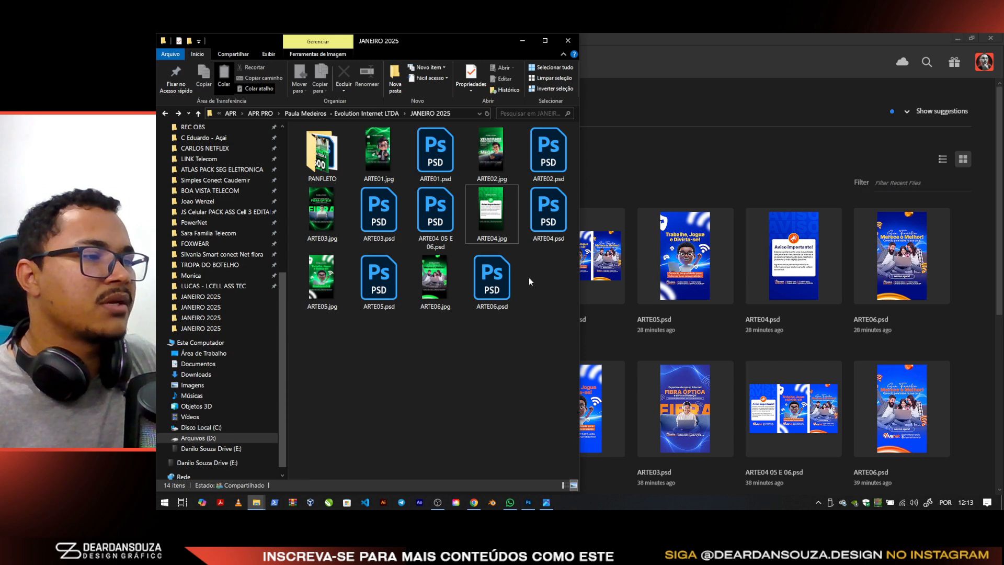
pyautogui.keyDown('ctrl'); pyautogui.click(379, 277); pyautogui.keyUp('ctrl')
pyautogui.keyDown('ctrl'); pyautogui.click(491, 277); pyautogui.keyUp('ctrl')
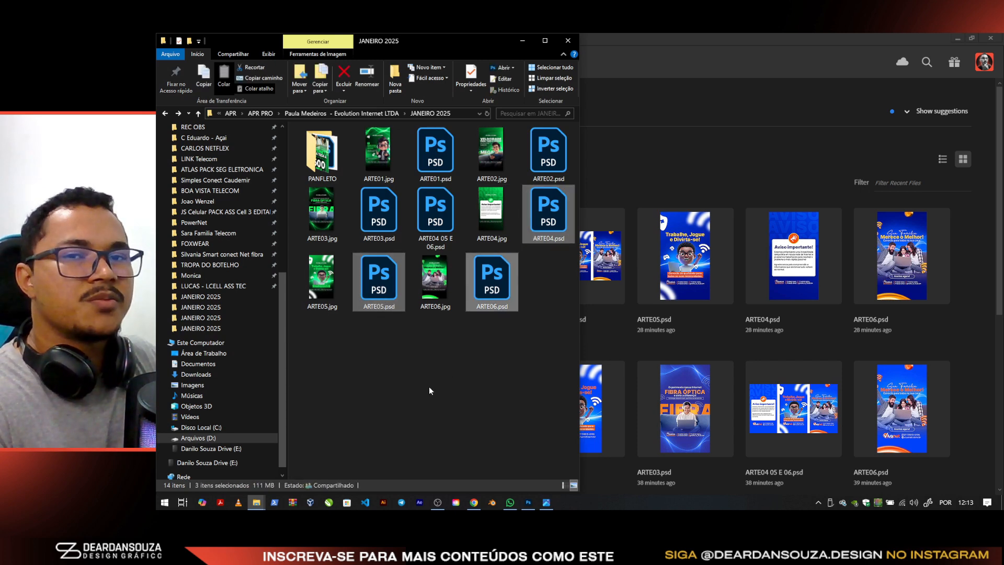
pyautogui.press('Return')
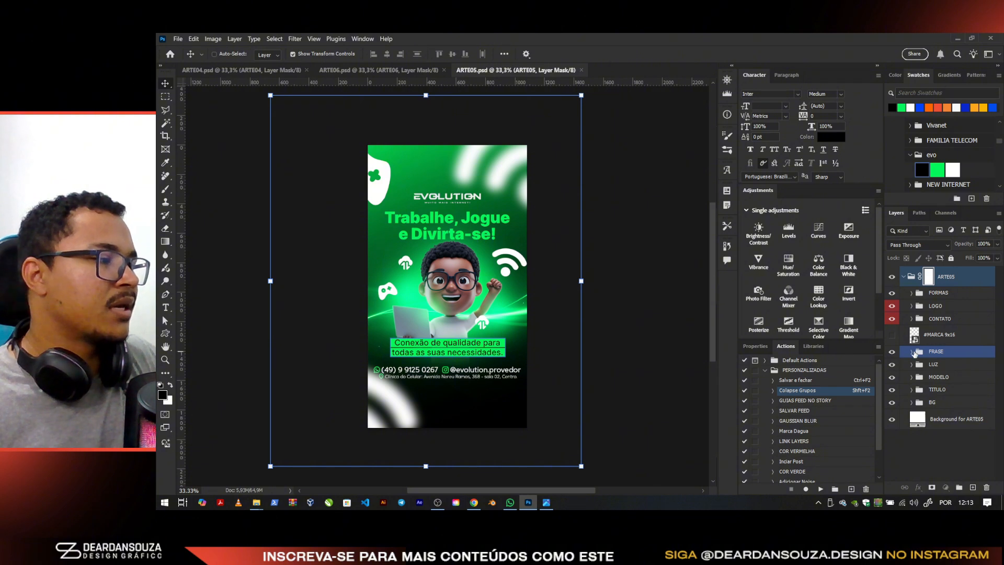
# Add the feed guides to ARTE05.psd by running the GUIAS FEED NO STORY action
pyautogui.scroll(-3, 825, 460)
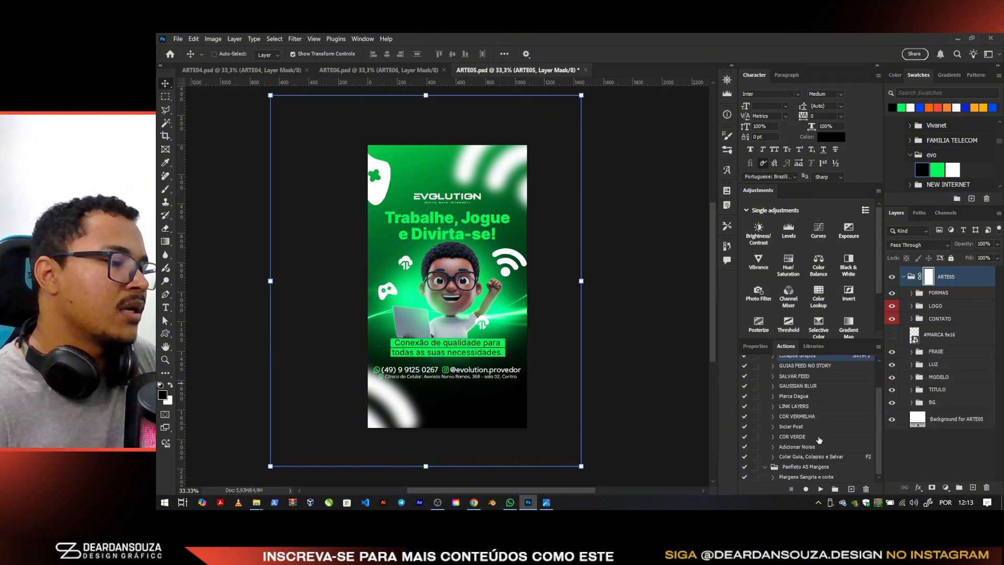
pyautogui.click(811, 457)
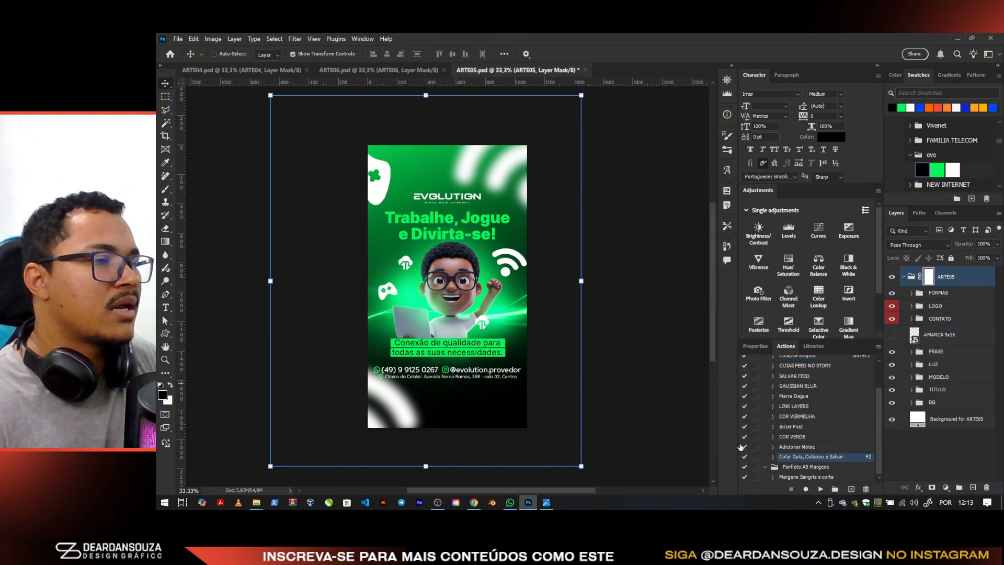
pyautogui.scroll(3, 806, 410)
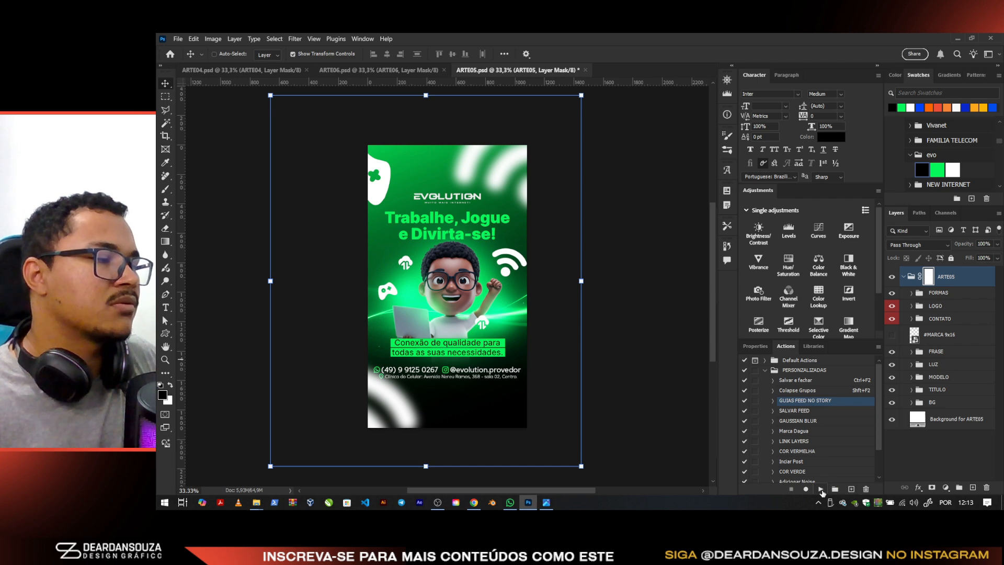
pyautogui.click(821, 489)
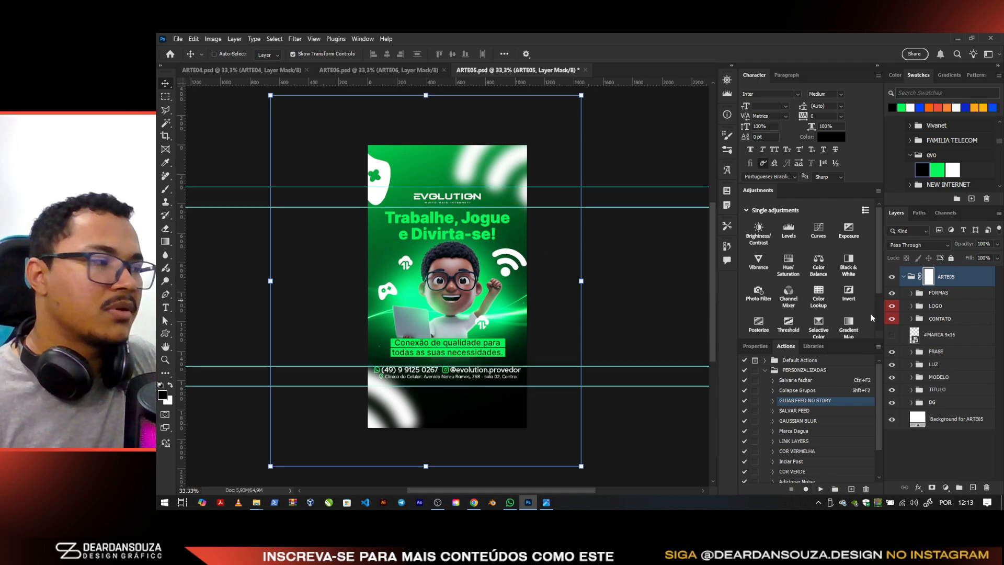
# Examine the layers of the MODELO and BG groups in ARTE05.psd and collapse all groups with the Colapse Grupos action
pyautogui.click(911, 377)
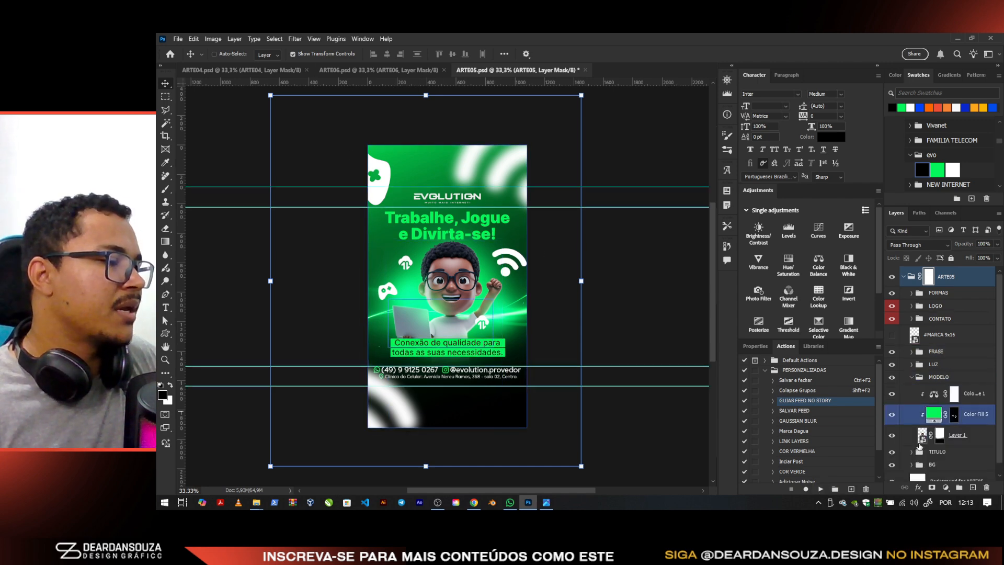
pyautogui.click(909, 463)
pyautogui.click(912, 454)
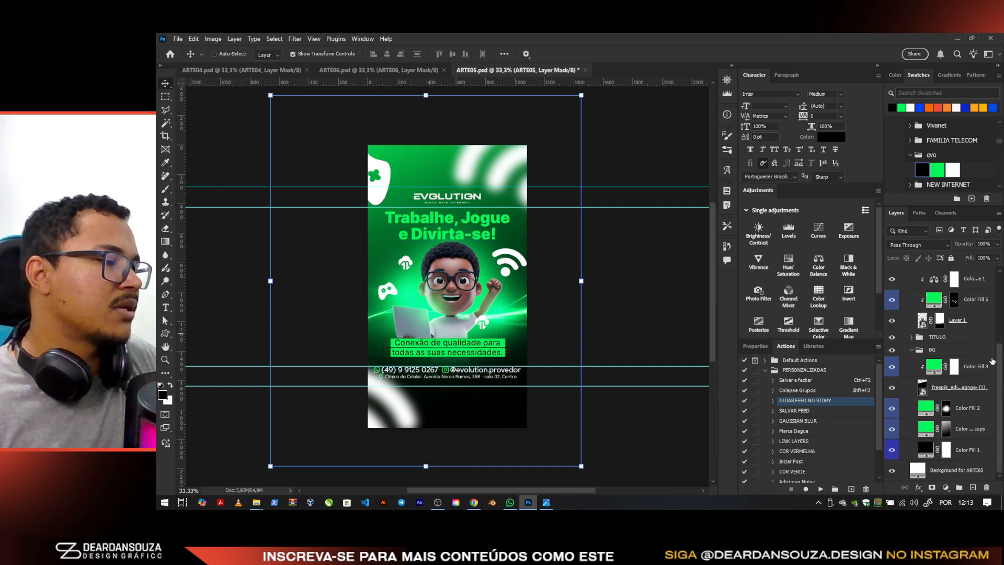
pyautogui.click(811, 392)
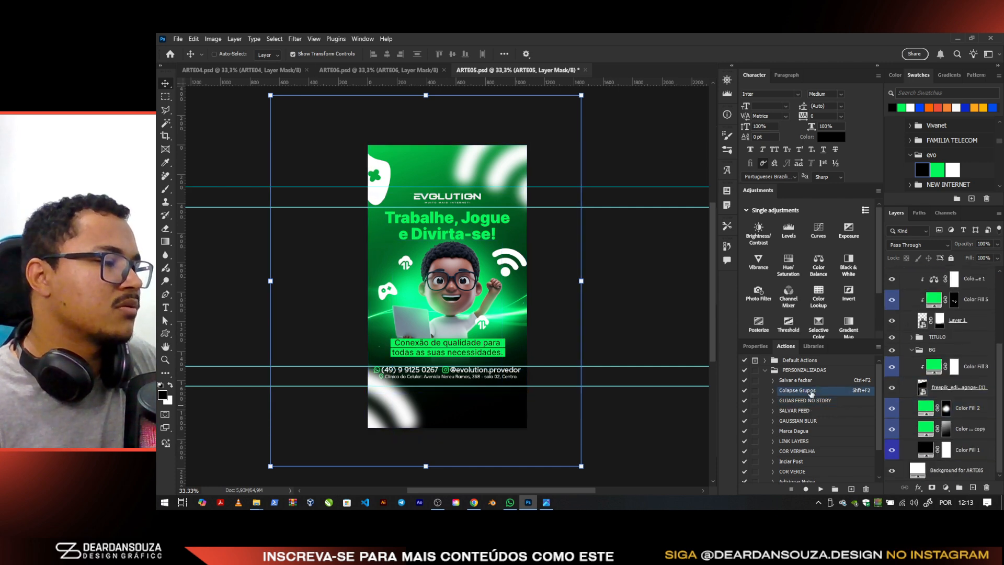
pyautogui.click(821, 489)
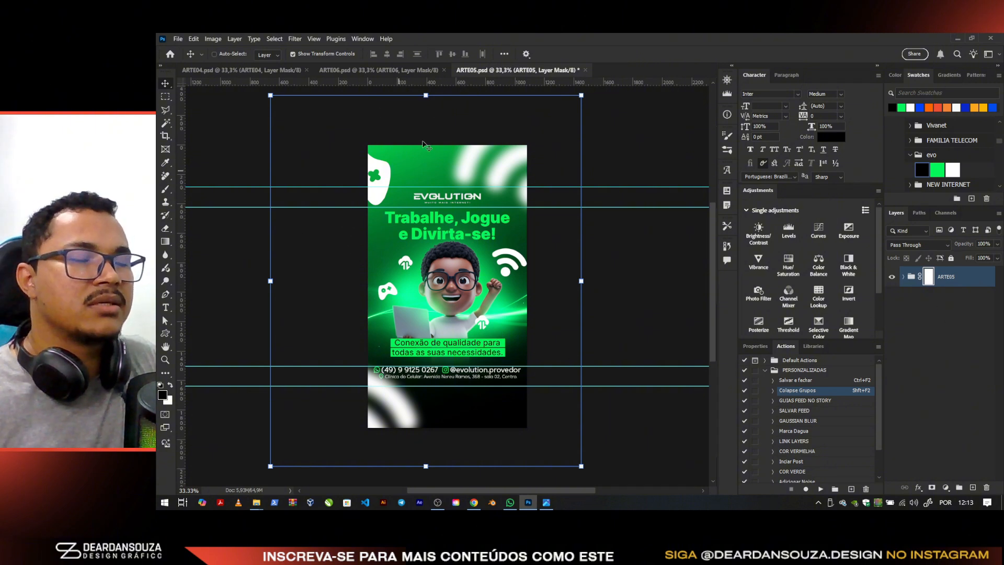
# Save and close ARTE05.psd, and process ARTE06.psd and ARTE04.psd with the Colar Guia, Colapso e Salvar action until all documents are closed
pyautogui.click(582, 70)
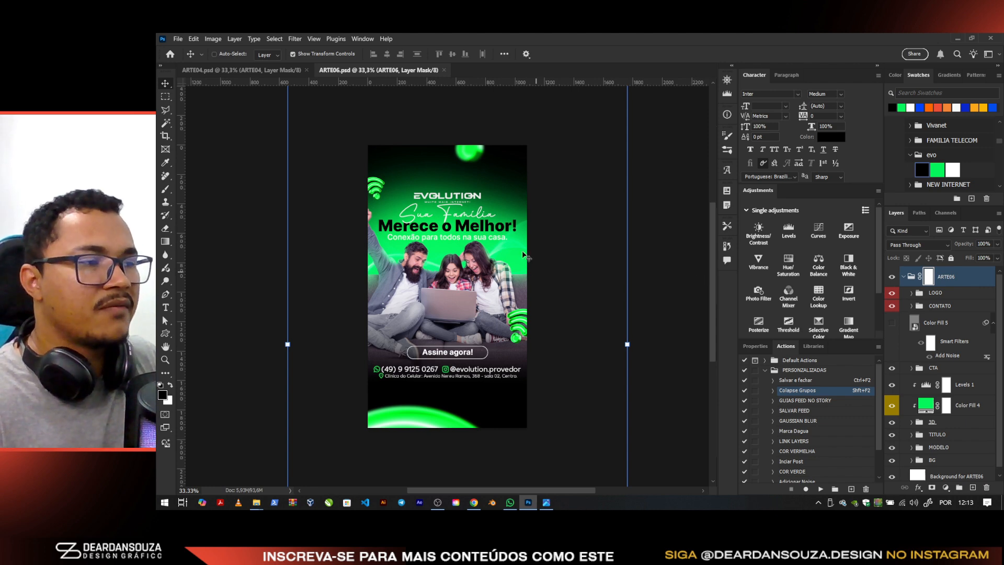
pyautogui.press('F2')
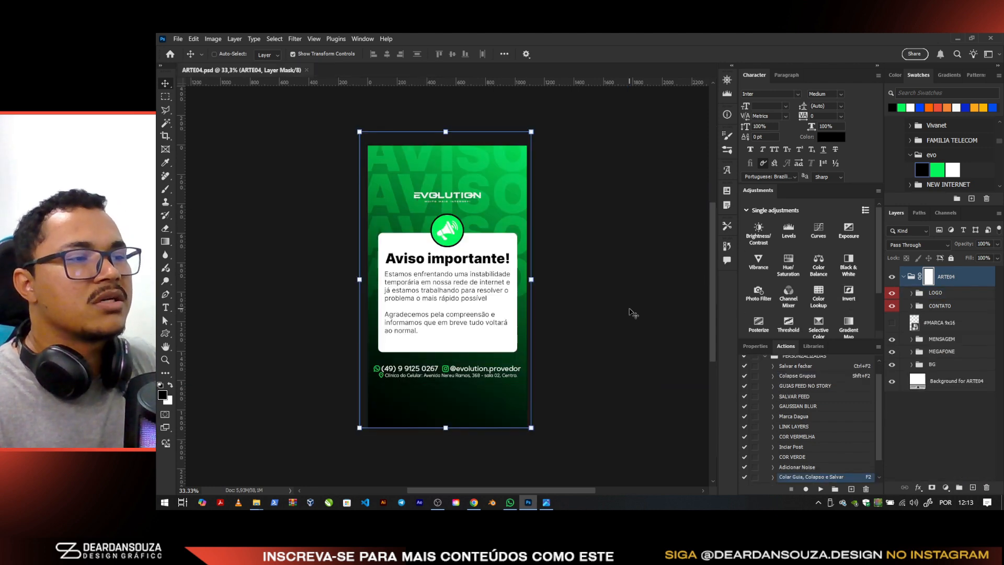
pyautogui.hotkey('ctrl', 'w')
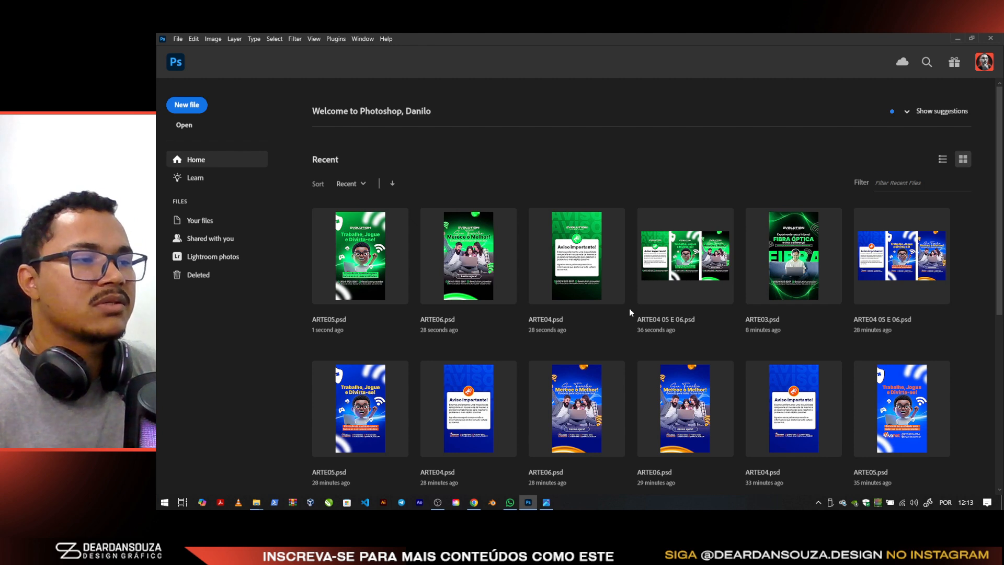
# Switch to File Explorer and reopen ARTE04.psd, ARTE05.psd and ARTE06.psd together in Photoshop
pyautogui.hotkey('alt', 'Tab')
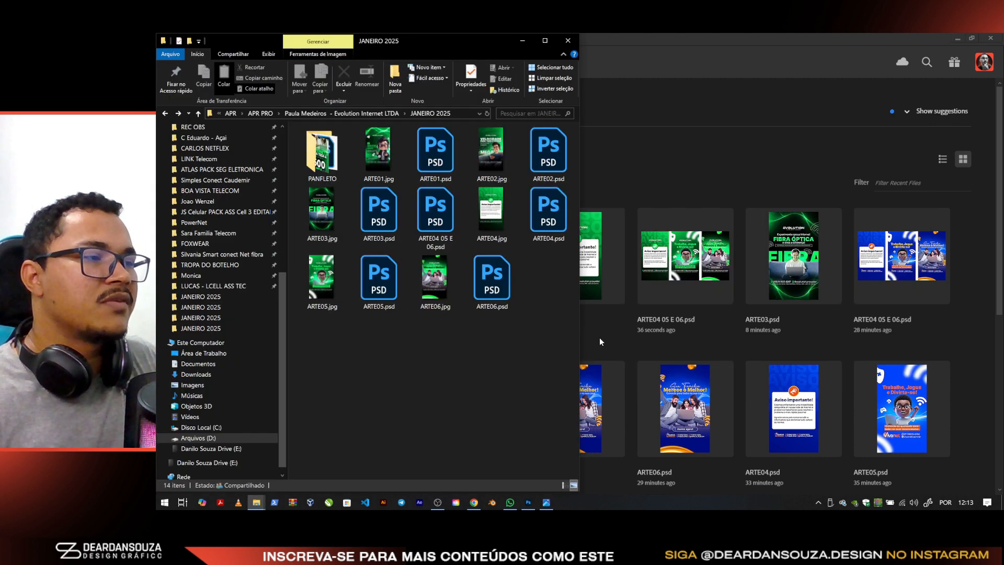
pyautogui.click(548, 201)
pyautogui.keyDown('ctrl'); pyautogui.click(491, 277); pyautogui.keyUp('ctrl')
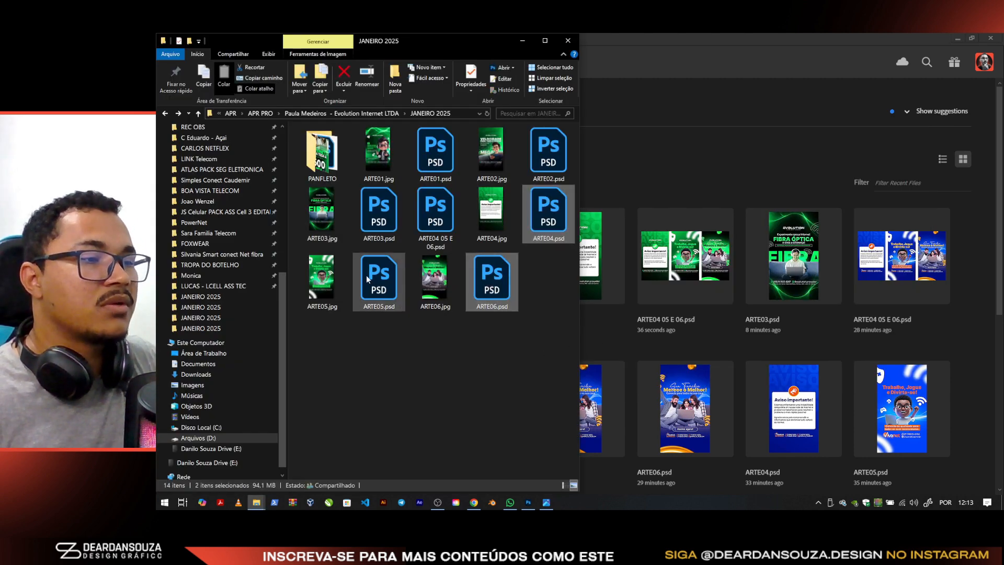
pyautogui.keyDown('ctrl'); pyautogui.click(387, 276); pyautogui.keyUp('ctrl')
pyautogui.press('Return')
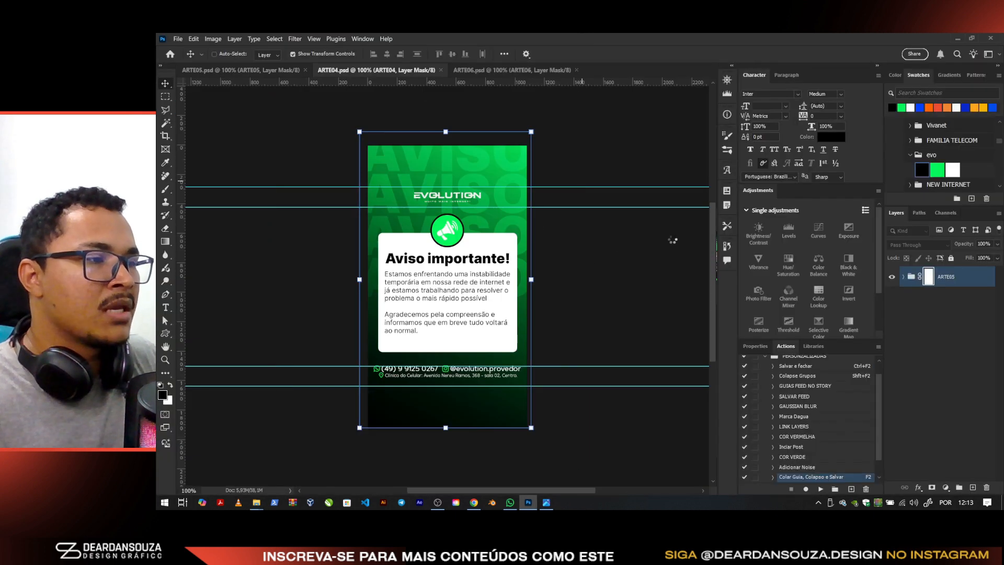
# Inspect the ARTE06 group in ARTE06.psd, expanding it and its MODELO subgroup to check the layers
pyautogui.scroll(2, 441, 197)
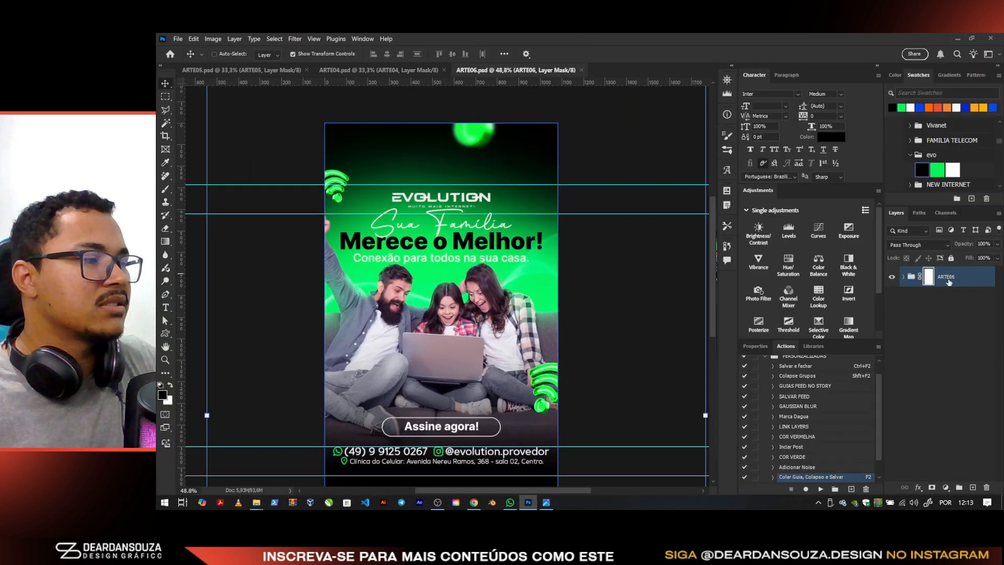
pyautogui.click(903, 278)
pyautogui.scroll(-1, 945, 327)
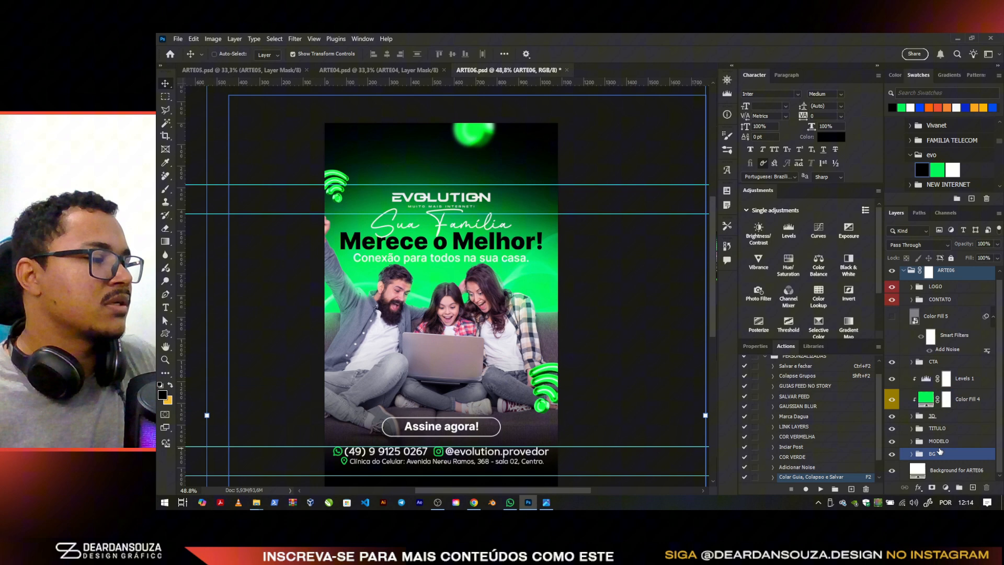
pyautogui.click(918, 429)
pyautogui.click(913, 442)
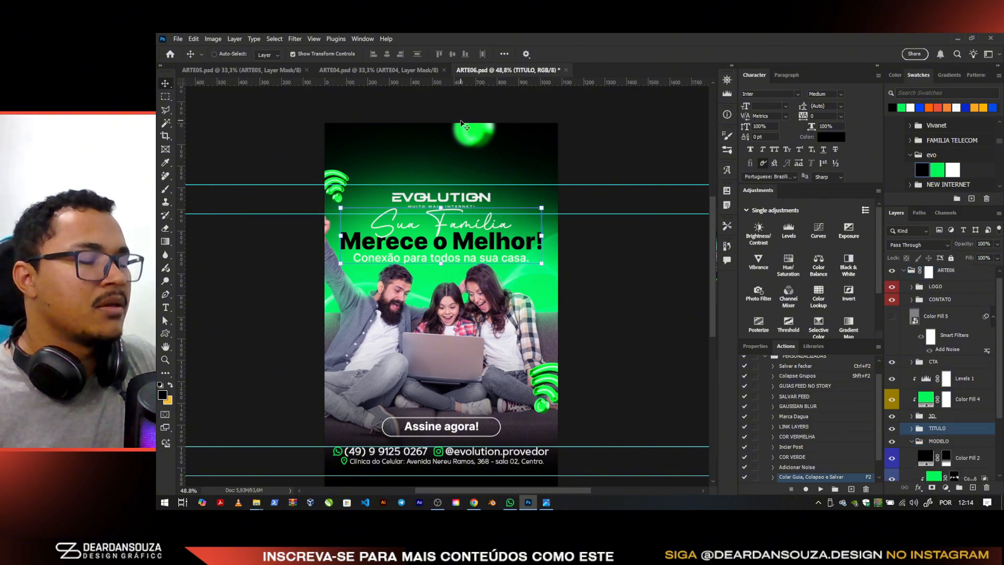
# Collapse the groups, save and close ARTE06.psd, ARTE04.psd and ARTE05.psd with the Colar Guia, Colapso e Salvar action
pyautogui.press('F2')
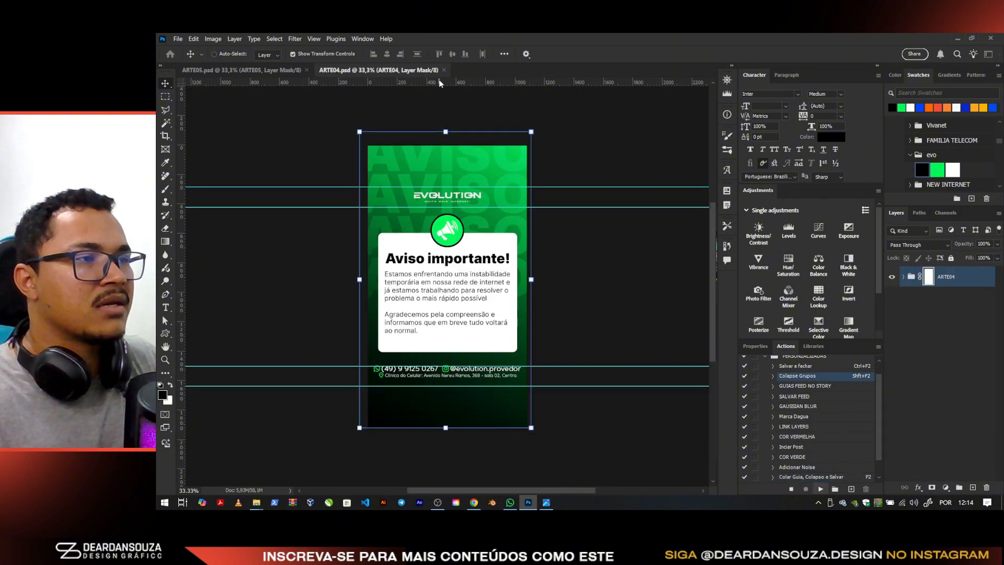
pyautogui.click(550, 218)
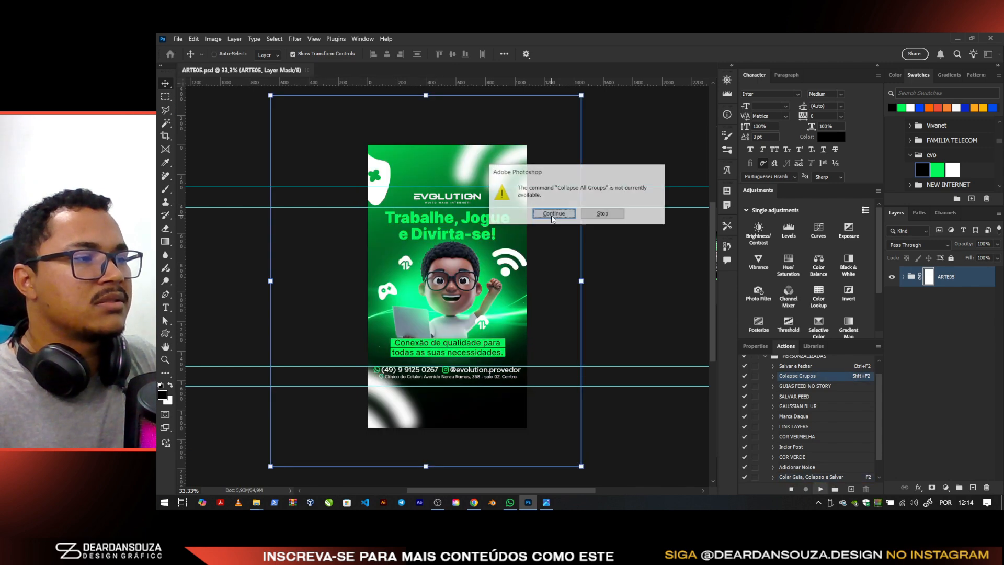
pyautogui.click(549, 217)
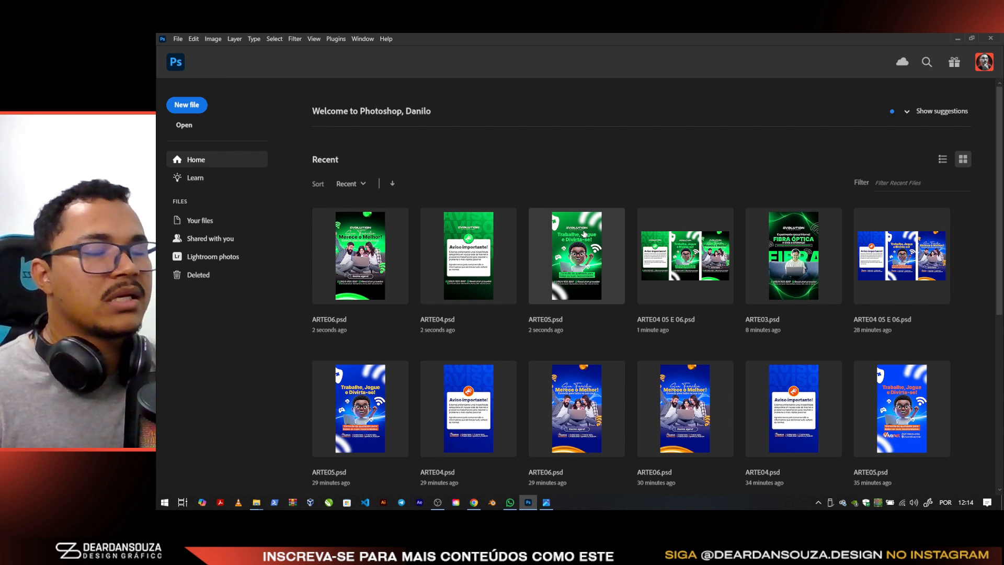
# Switch to File Explorer, go up to the APR PRO client folder and bring up the original pack's JANEIRO 2025 window beside it
pyautogui.hotkey('alt', 'Tab')
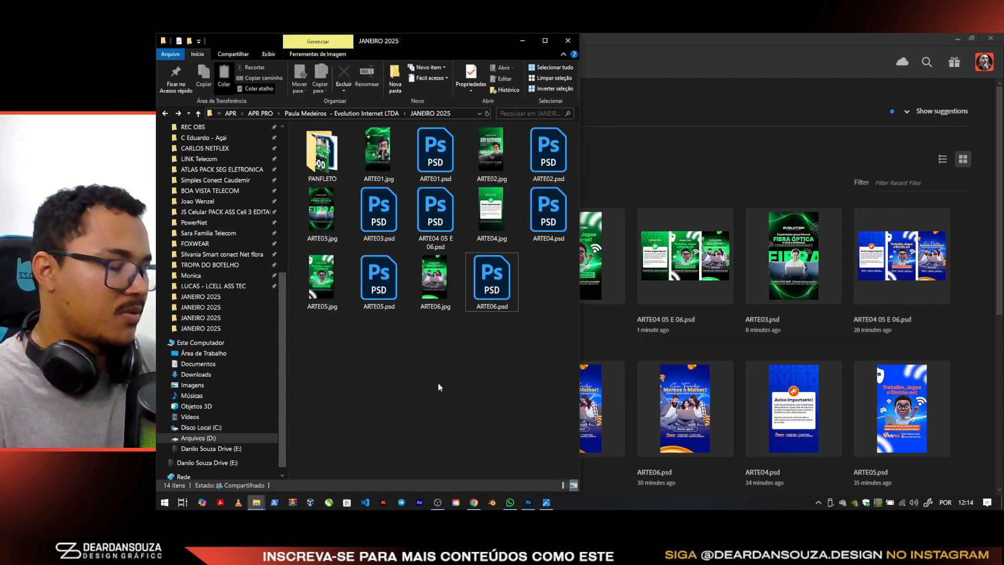
pyautogui.hotkey('alt', 'Up')
pyautogui.hotkey('alt', 'Up')
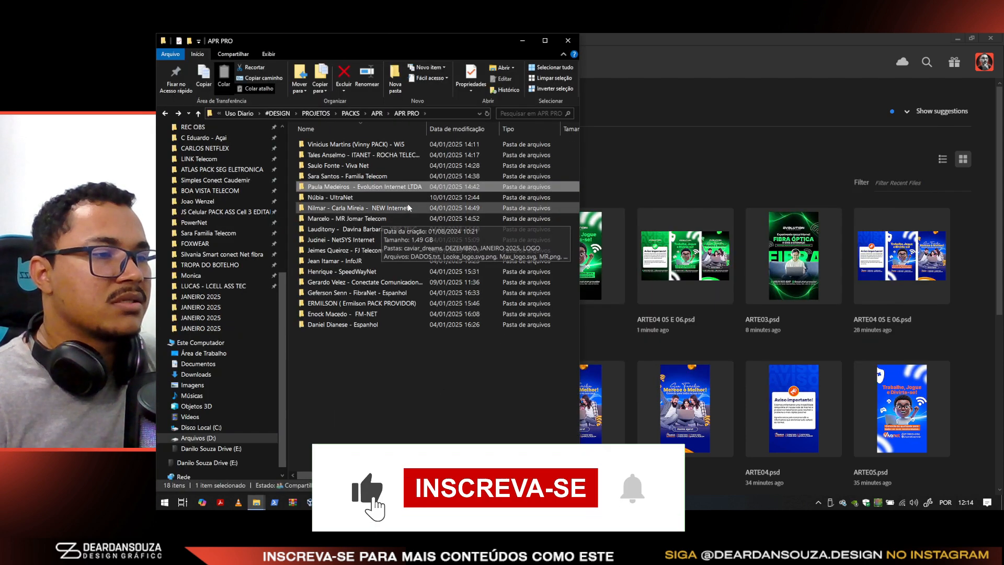
pyautogui.hotkey('alt', 'Tab')
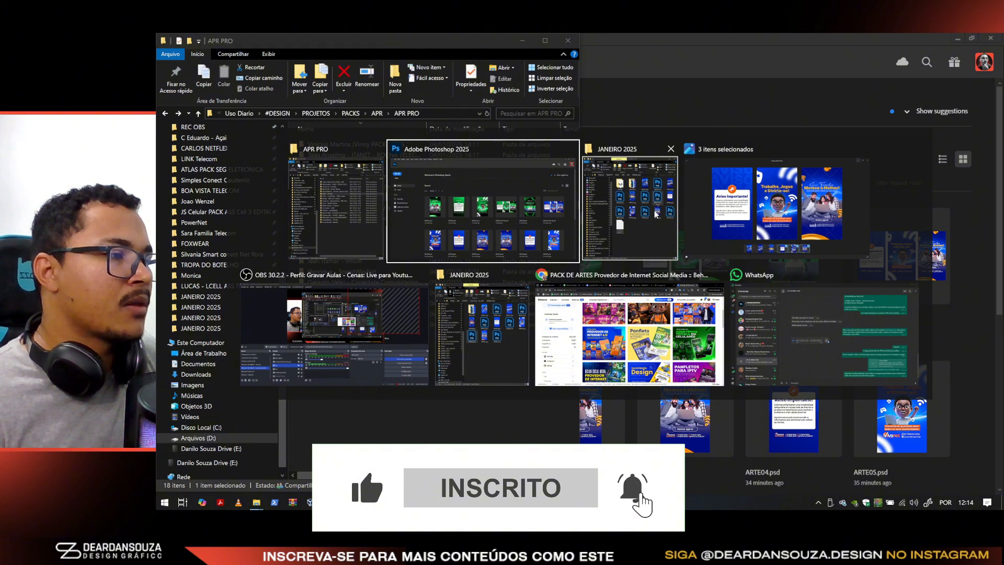
pyautogui.click(655, 214)
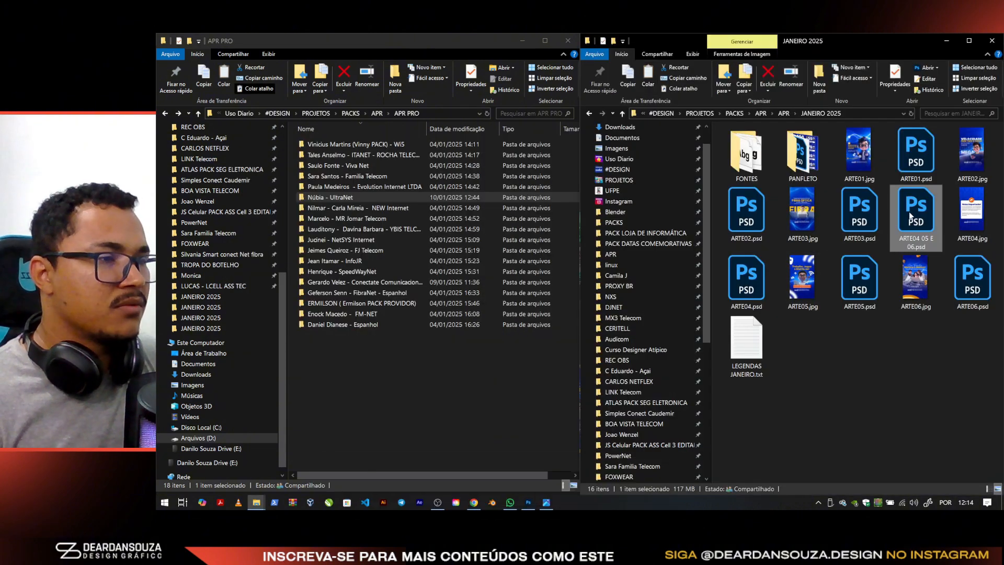
pyautogui.click(453, 406)
pyautogui.click(372, 250)
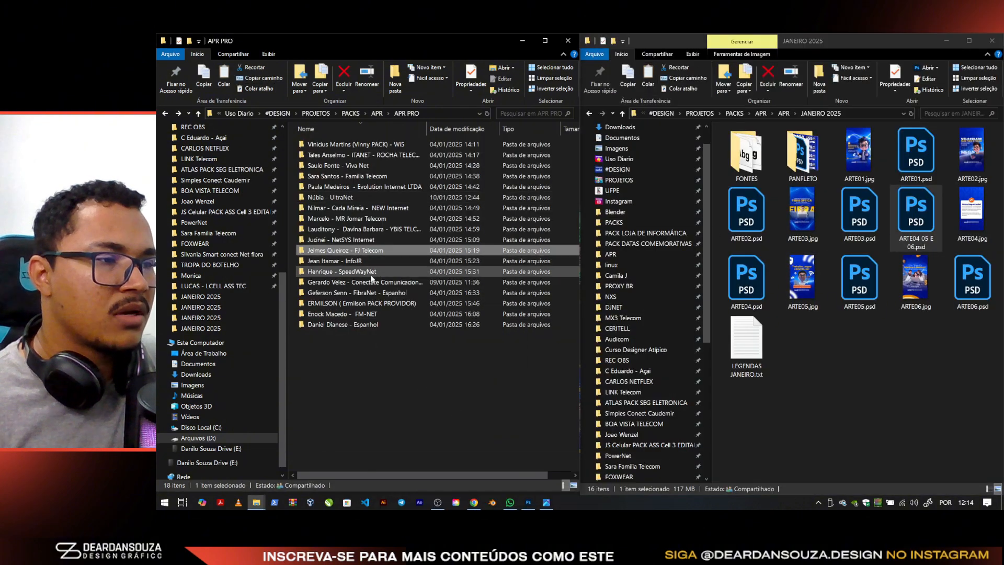
pyautogui.click(387, 230)
pyautogui.click(378, 260)
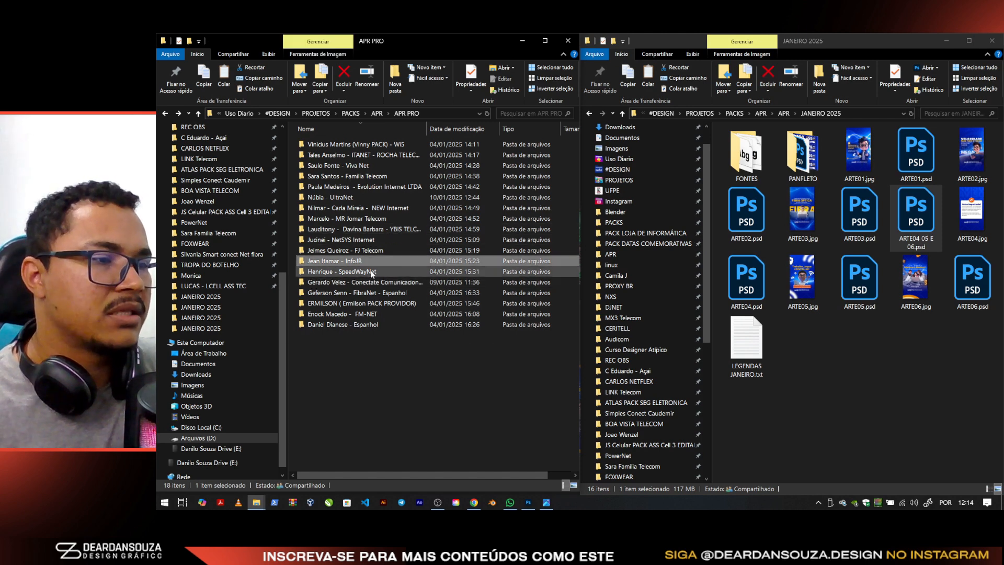
pyautogui.click(385, 229)
pyautogui.click(391, 210)
pyautogui.click(362, 250)
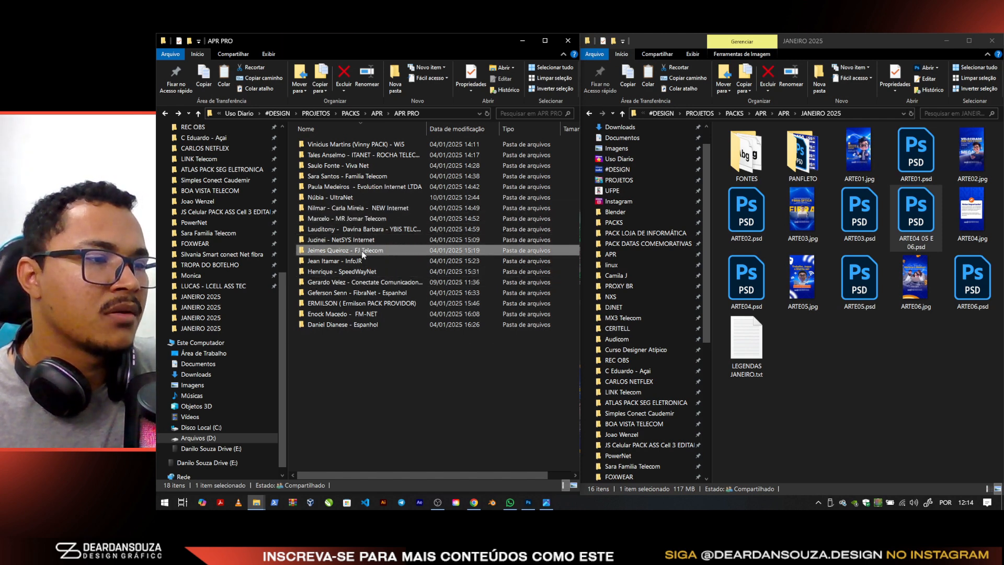
pyautogui.click(382, 229)
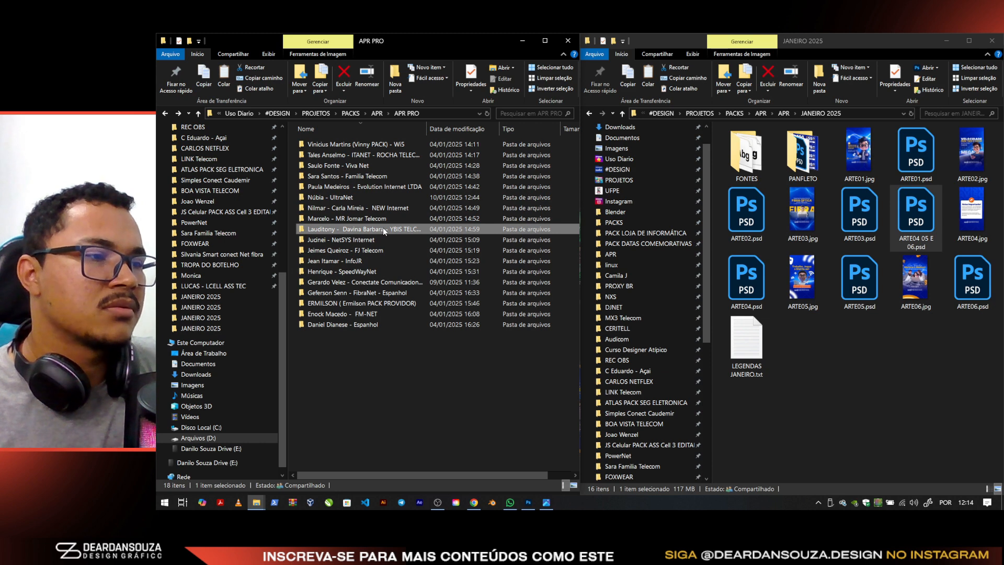
pyautogui.click(393, 219)
pyautogui.click(384, 230)
pyautogui.click(397, 218)
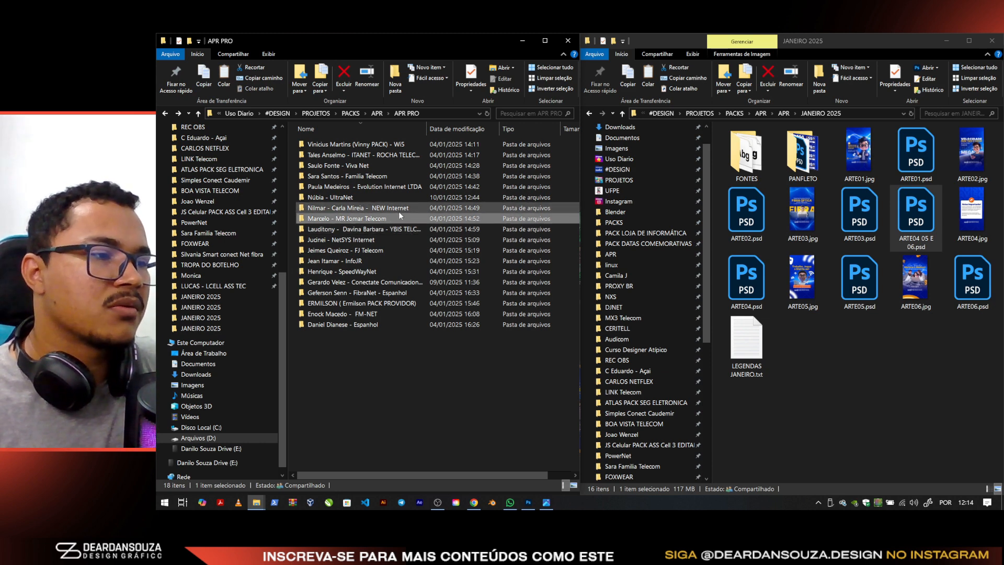
pyautogui.click(400, 209)
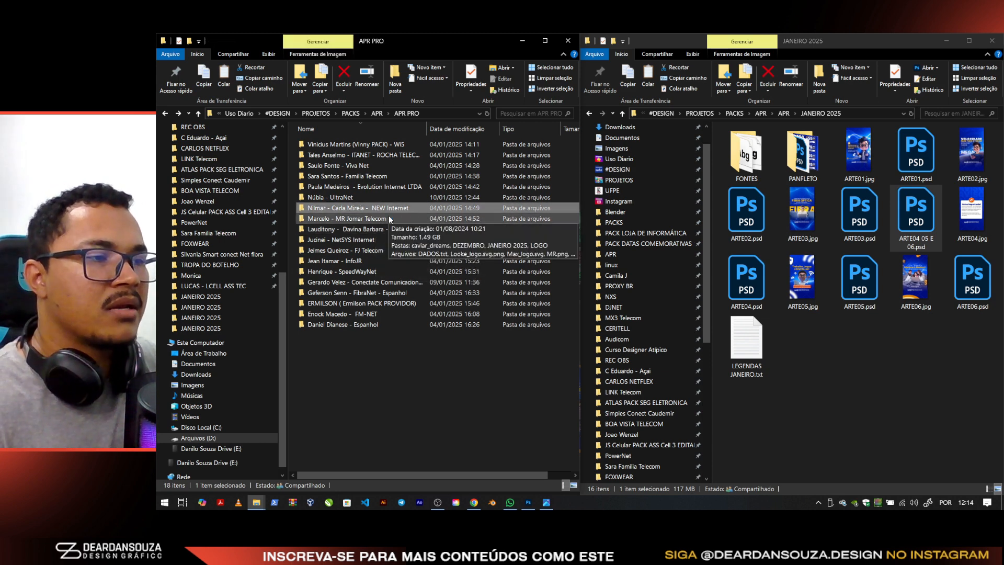
pyautogui.click(404, 187)
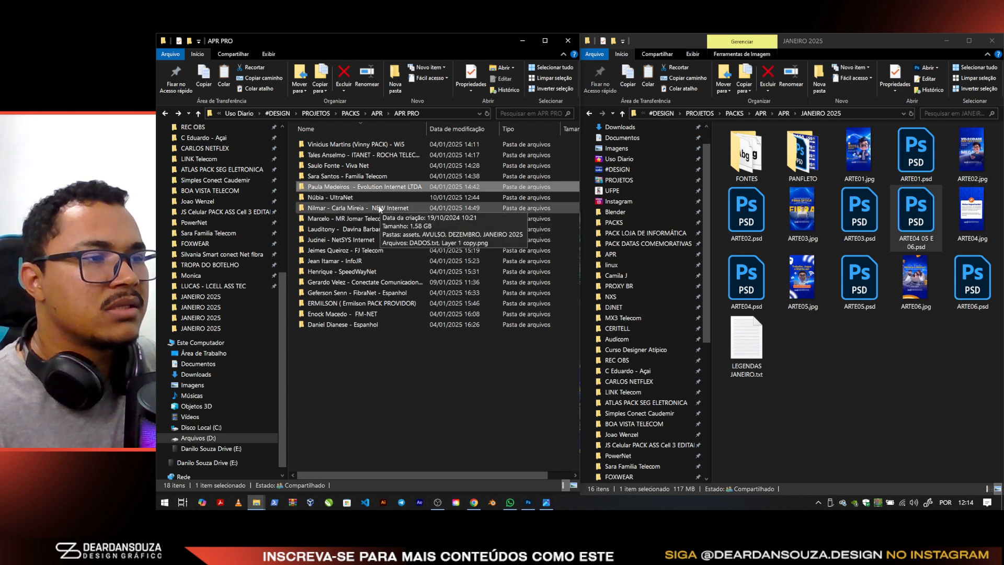
pyautogui.click(378, 195)
pyautogui.click(369, 207)
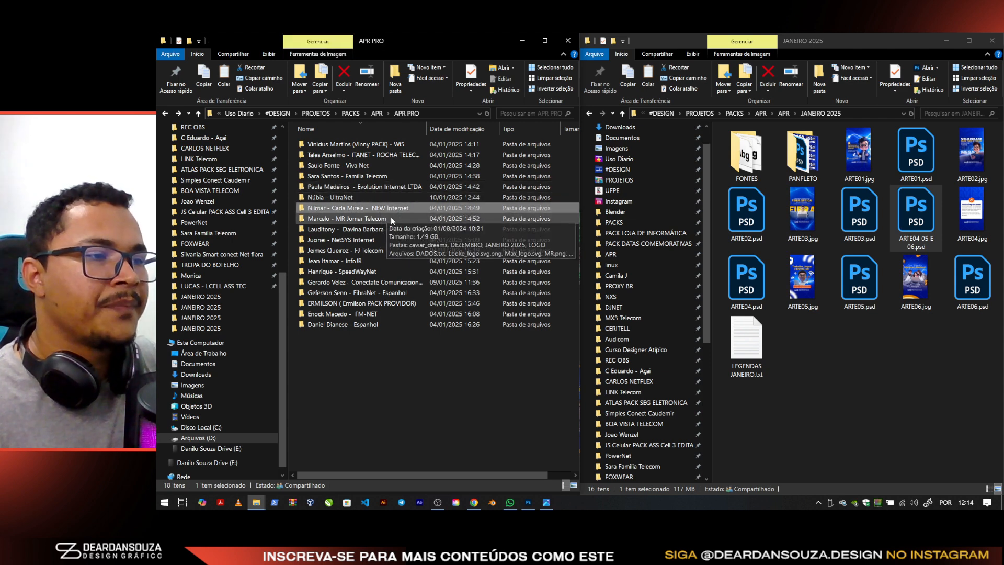
pyautogui.click(407, 229)
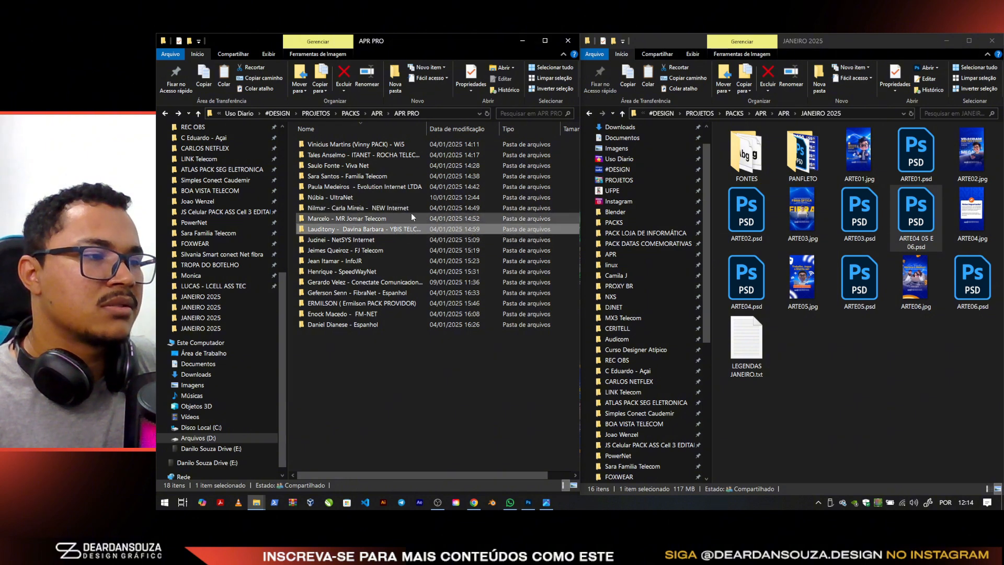
# Open ARTE03.psd and ARTE04 05 E 06.psd from the NEW Internet client's JANEIRO 2025 folder in Photoshop
pyautogui.doubleClick(416, 210)
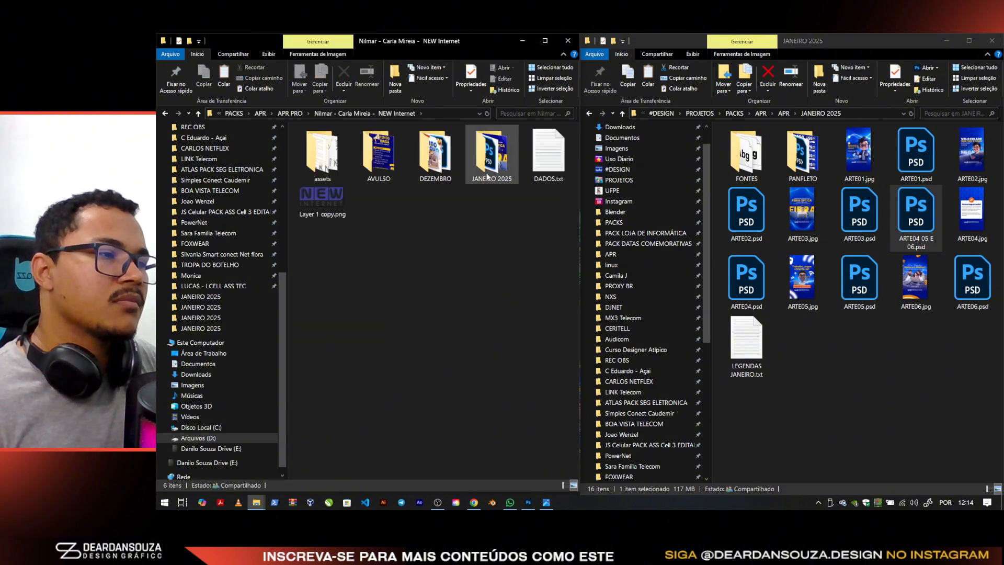
pyautogui.doubleClick(488, 176)
pyautogui.click(449, 236)
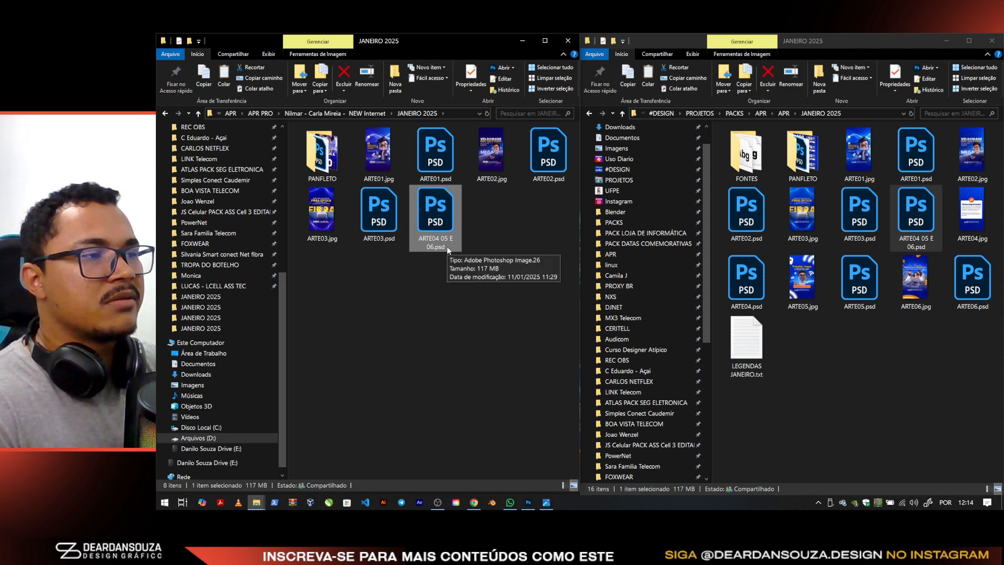
pyautogui.moveTo(502, 281); pyautogui.dragTo(392, 216)
pyautogui.doubleClick(384, 210)
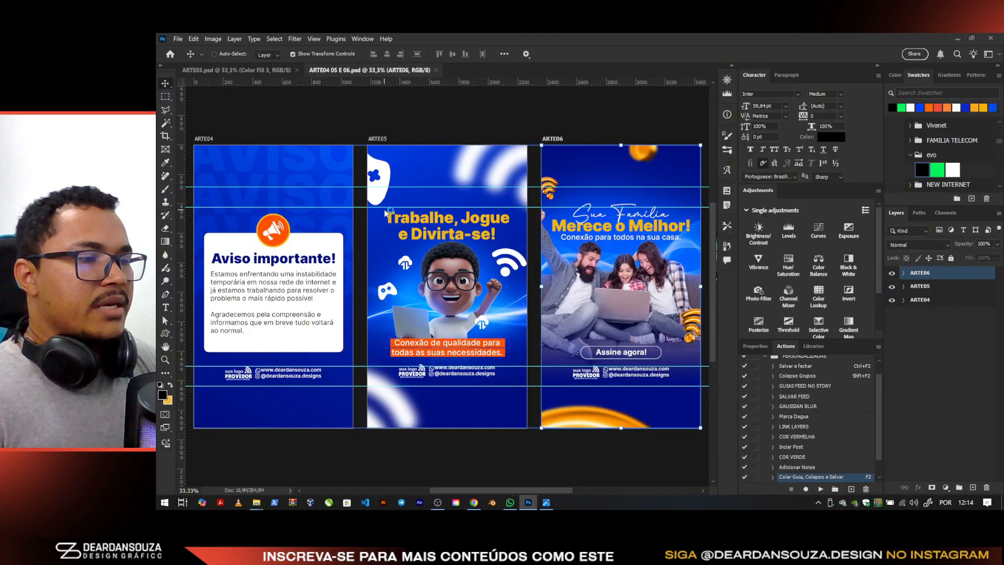
# Copy the CONTATO group from ARTE03.psd and close that document
pyautogui.hotkey('ctrl', 'Tab')
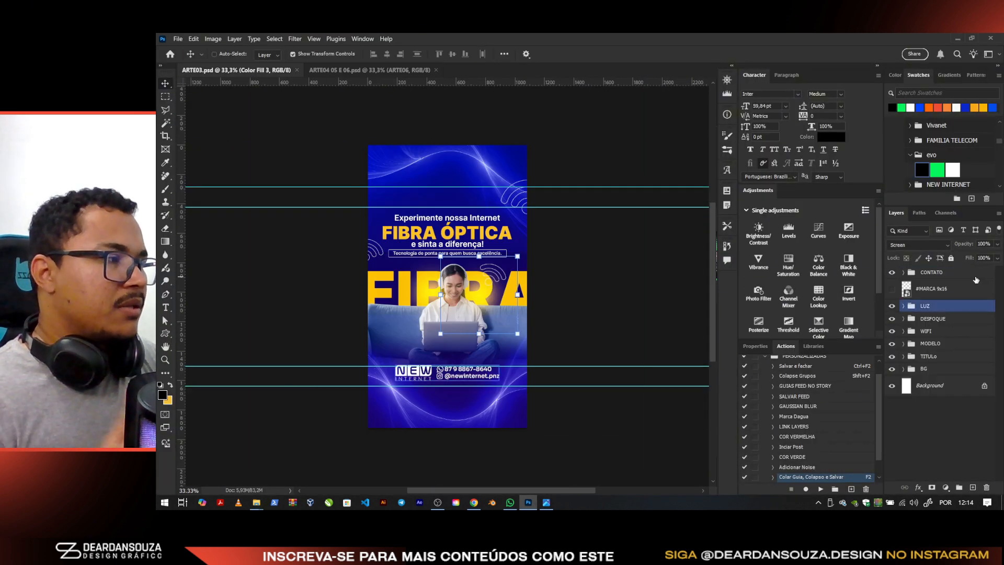
pyautogui.click(975, 276)
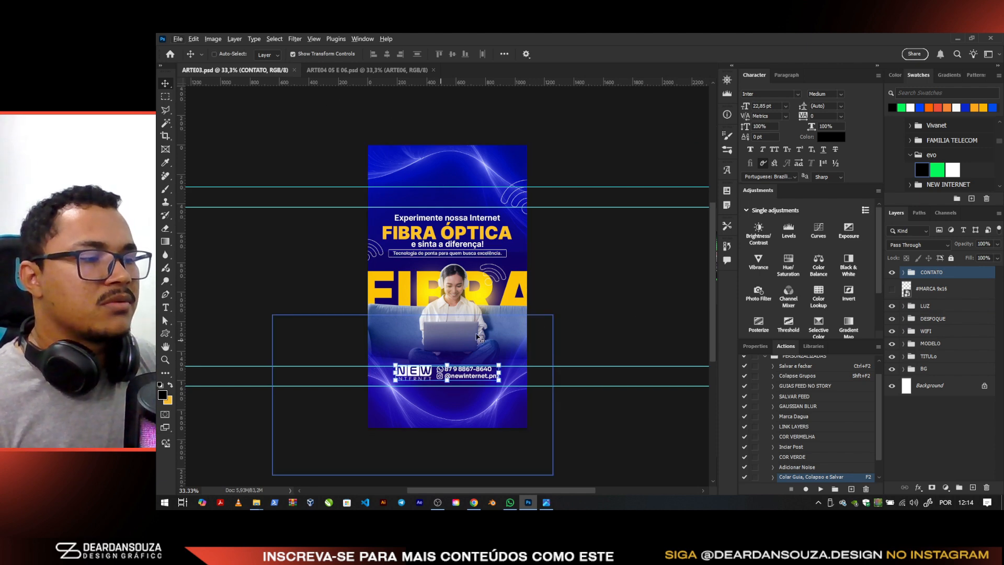
pyautogui.click(294, 70)
# Delete the placeholder LOGO and CONTATO groups from the ARTE04 artboard in ARTE04 05 E 06.psd
pyautogui.click(921, 286)
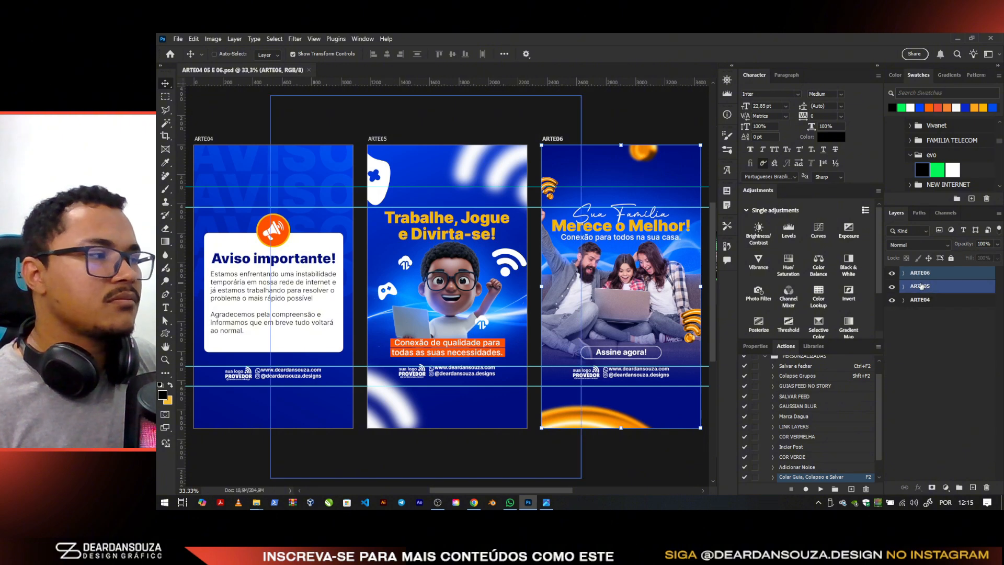
pyautogui.click(934, 356)
pyautogui.moveTo(294, 376); pyautogui.dragTo(320, 350)
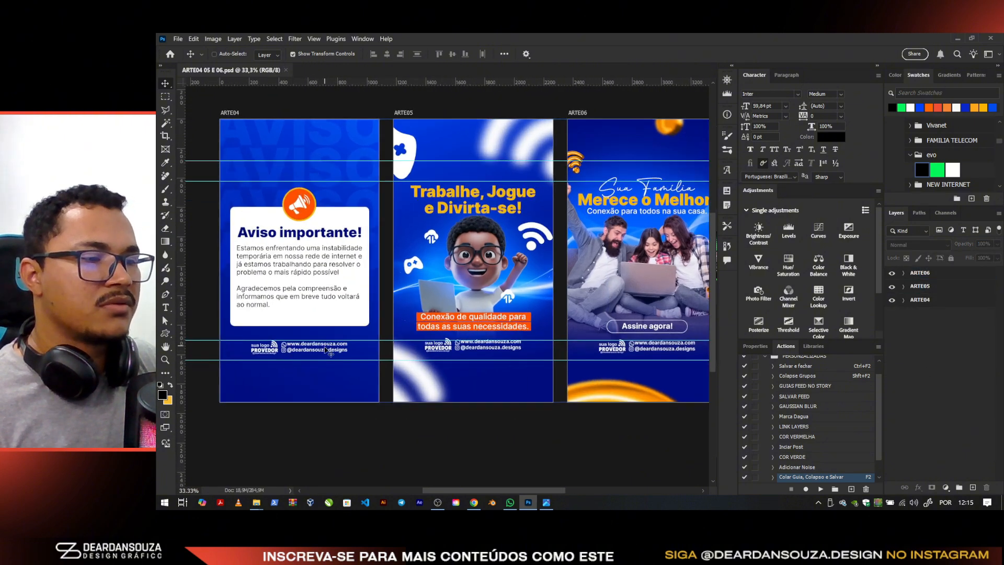
pyautogui.keyDown('ctrl'); pyautogui.click(325, 347); pyautogui.keyUp('ctrl')
pyautogui.click(943, 327)
pyautogui.keyDown('shift'); pyautogui.click(943, 317); pyautogui.keyUp('shift')
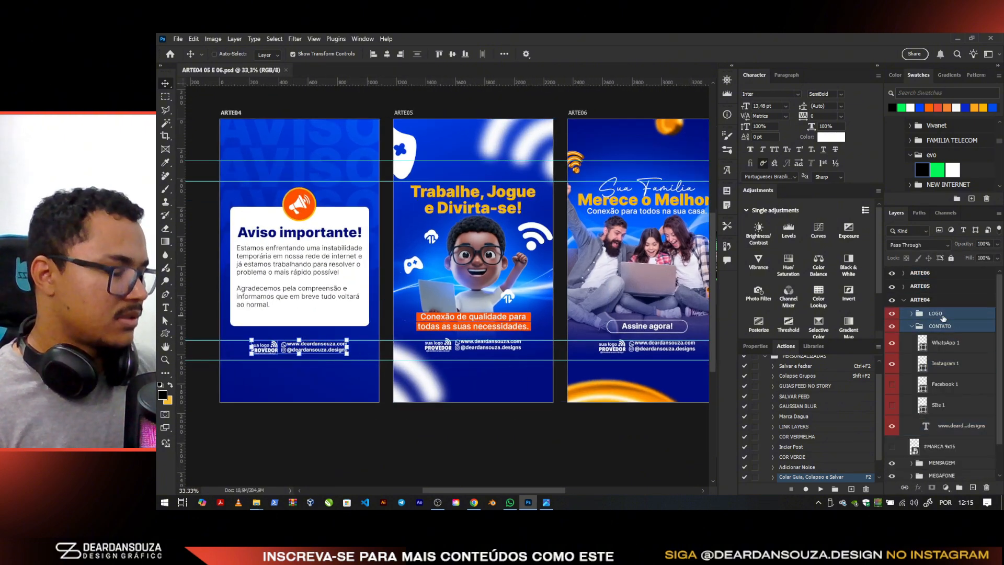
pyautogui.press('Delete')
# Paste the copied NEW Internet CONTATO group into the ARTE04 artboard and place it beneath the white message card
pyautogui.hotkey('ctrl', 'v')
pyautogui.scroll(2, 349, 256)
pyautogui.moveTo(337, 215); pyautogui.dragTo(340, 317)
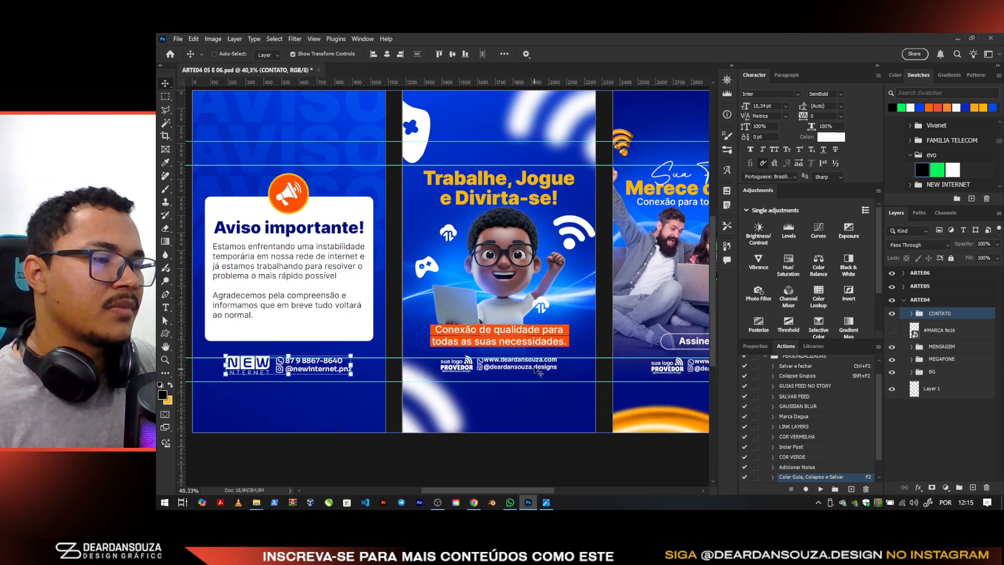
# Replace the placeholder LOGO and CONTATO groups in the ARTE05 artboard with the copied NEW Internet CONTATO group, placed beneath the highlighted phrase
pyautogui.keyDown('ctrl'); pyautogui.click(539, 371); pyautogui.keyUp('ctrl')
pyautogui.click(939, 325)
pyautogui.keyDown('shift'); pyautogui.click(947, 313); pyautogui.keyUp('shift')
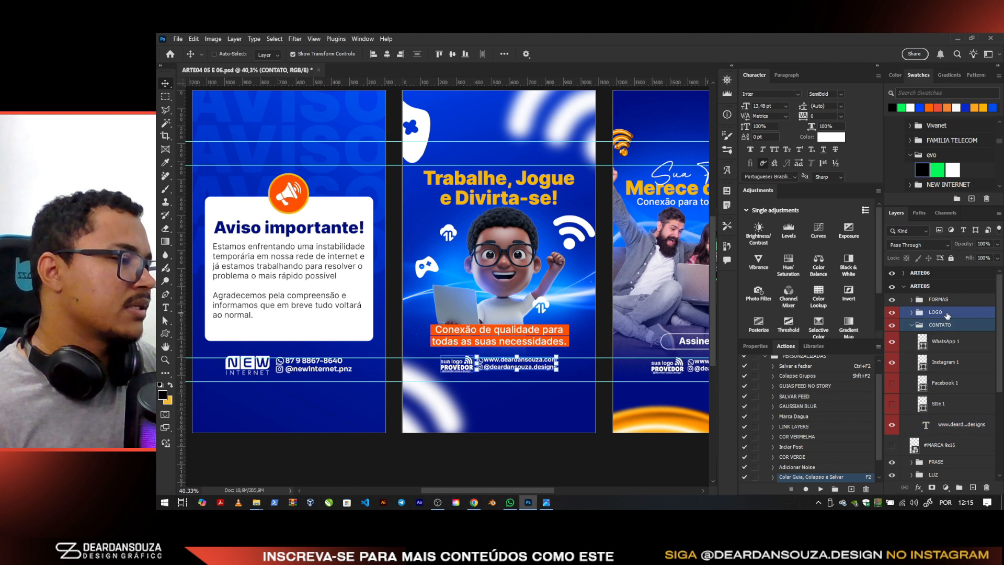
pyautogui.press('Delete')
pyautogui.hotkey('ctrl', 'v')
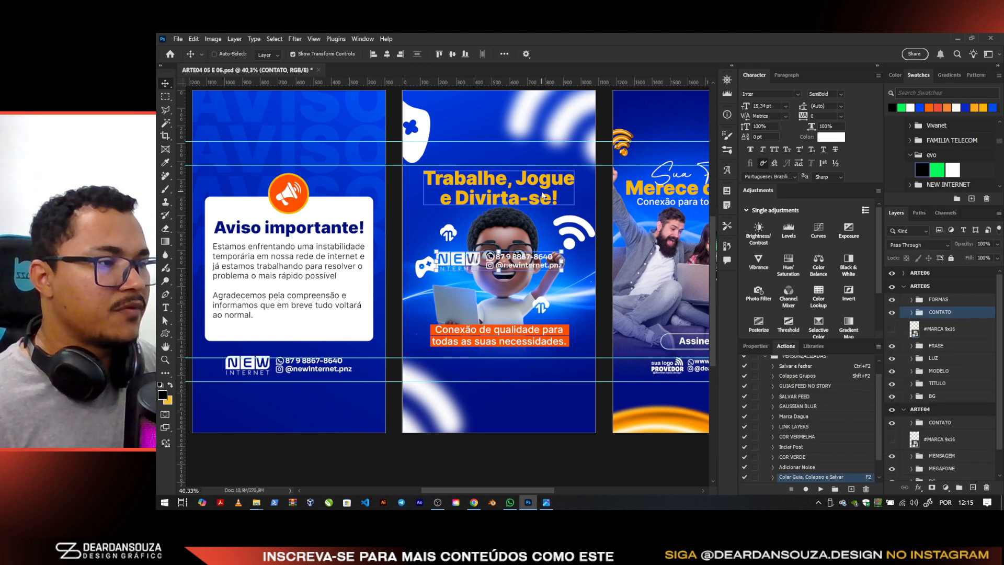
pyautogui.moveTo(528, 196); pyautogui.dragTo(480, 274)
# Hide the Color Fill 5 noise layer in the ARTE06 artboard and delete its placeholder LOGO and CONTATO groups
pyautogui.keyDown('ctrl'); pyautogui.click(661, 354); pyautogui.keyUp('ctrl')
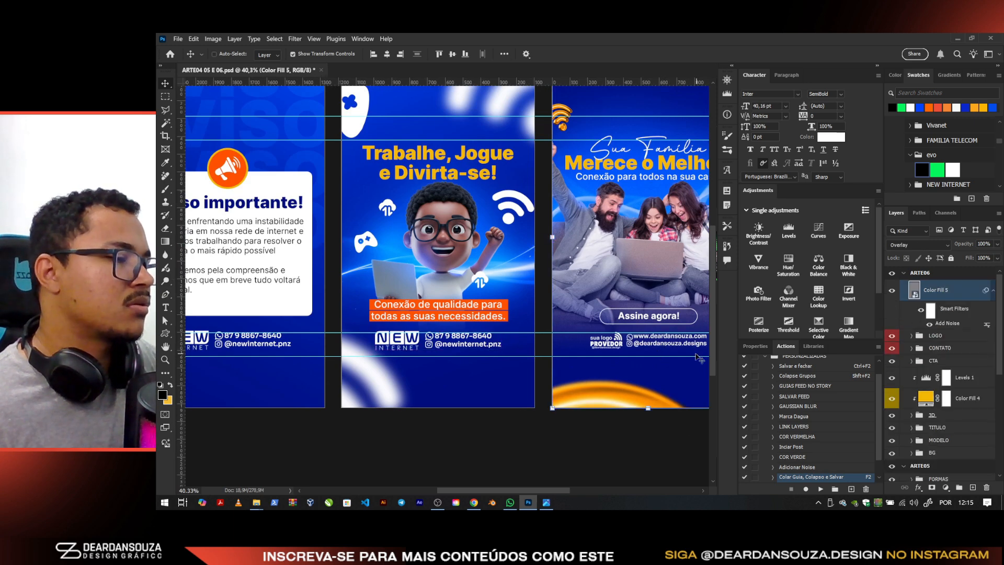
pyautogui.click(893, 293)
pyautogui.click(936, 335)
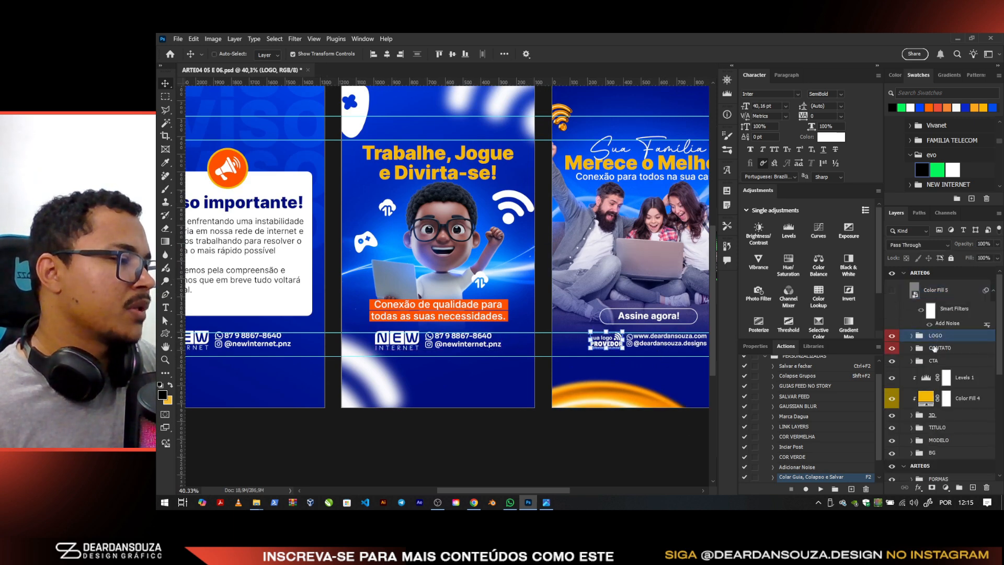
pyautogui.keyDown('shift'); pyautogui.click(934, 347); pyautogui.keyUp('shift')
pyautogui.press('Delete')
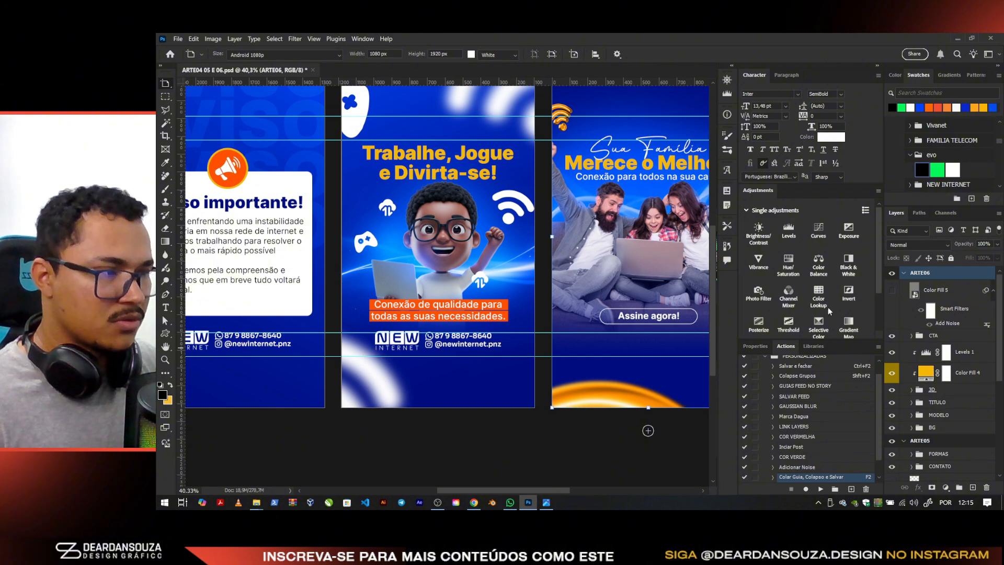
# Paste the NEW Internet CONTATO group into the ARTE06 artboard and centre it beneath the "Assine agora!" button
pyautogui.hotkey('ctrl', 'v')
pyautogui.moveTo(694, 257); pyautogui.dragTo(608, 234)
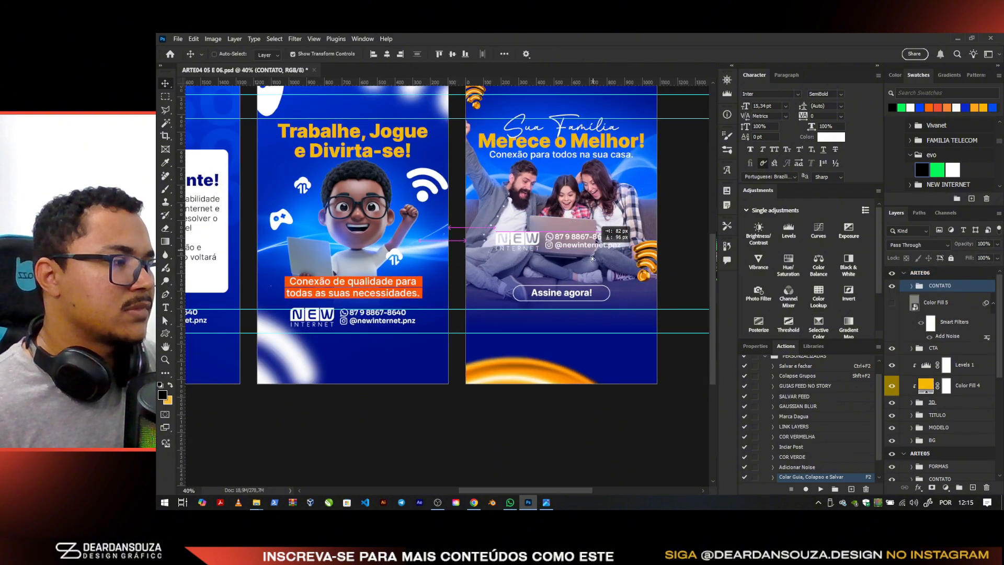
pyautogui.moveTo(568, 201); pyautogui.dragTo(616, 317)
pyautogui.scroll(3, 578, 300)
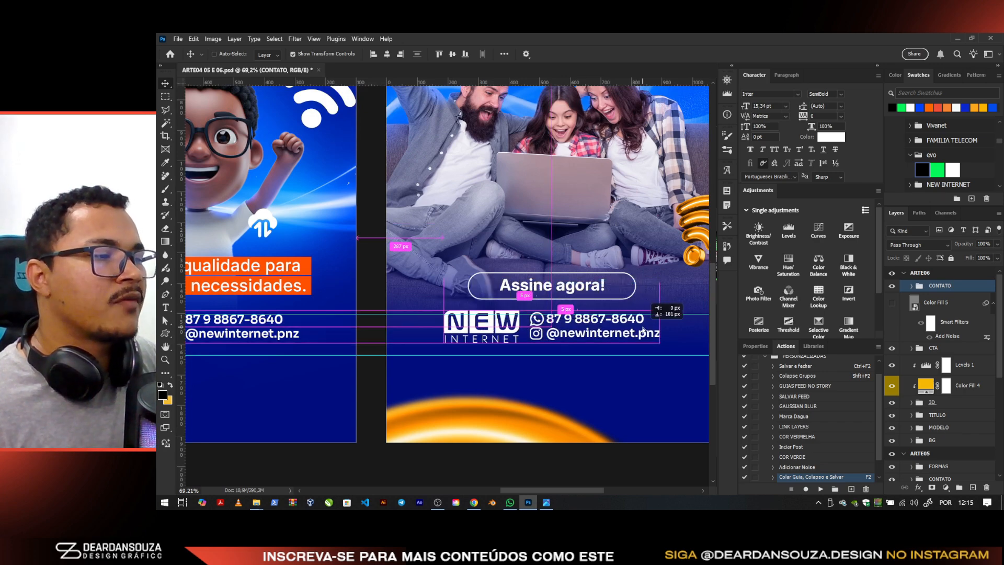
pyautogui.scroll(-5, 500, 235)
pyautogui.moveTo(523, 227); pyautogui.dragTo(571, 234)
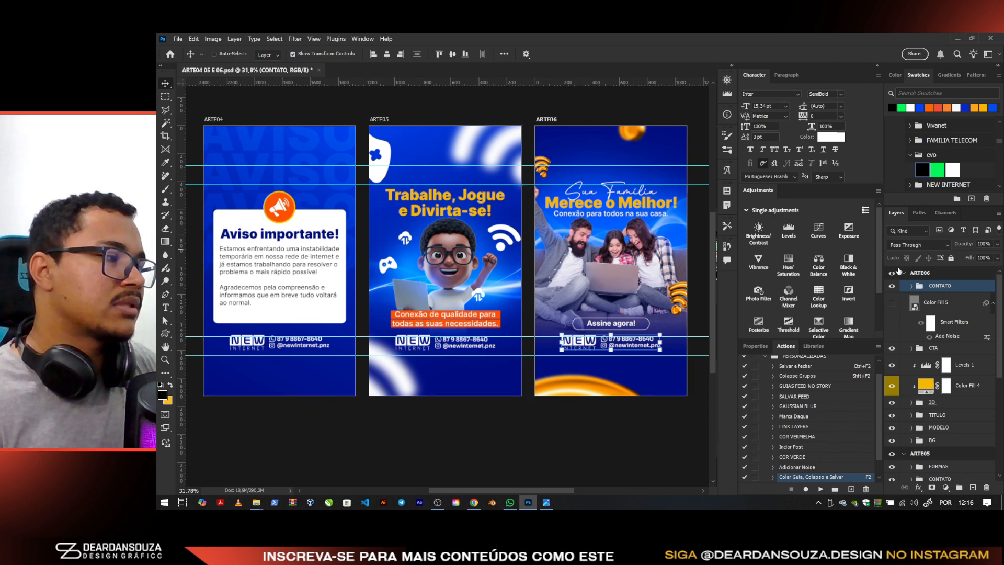
# Collapse all layer groups with the Colapse Grupos action and filter the layers by the Indigo colour label
pyautogui.click(921, 274)
pyautogui.hotkey('shift', 'v')
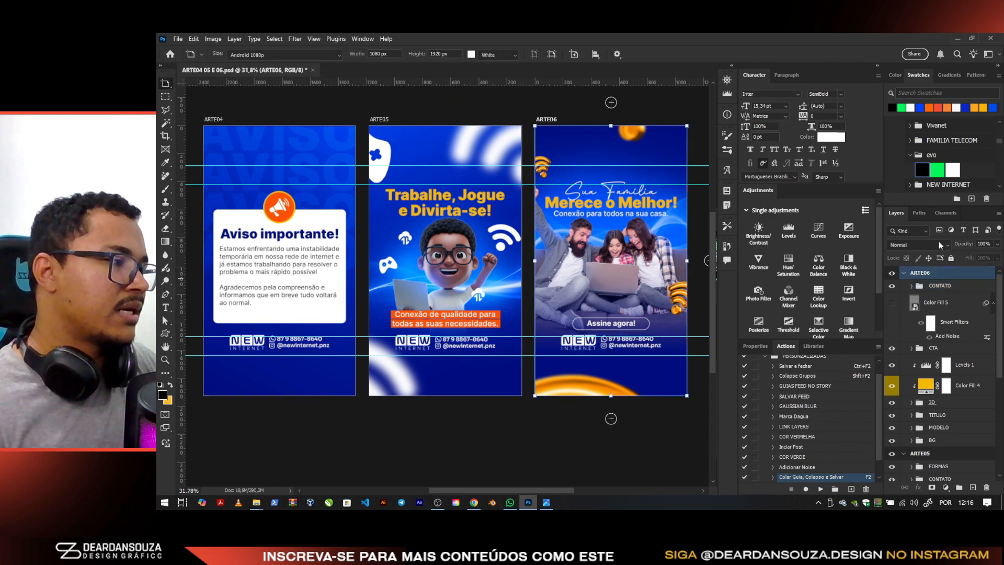
pyautogui.hotkey('shift', 'F2')
pyautogui.click(909, 228)
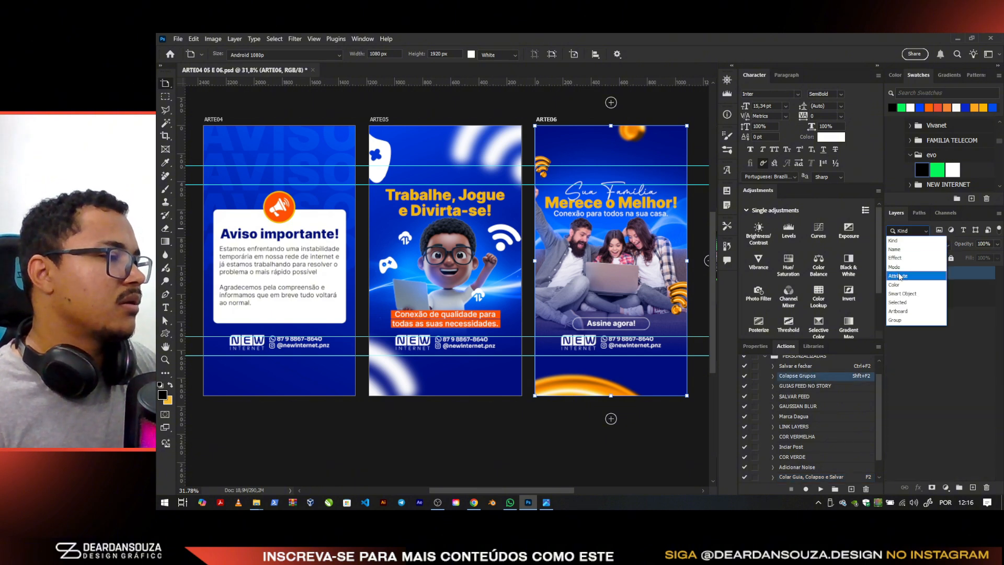
pyautogui.click(897, 285)
pyautogui.click(951, 231)
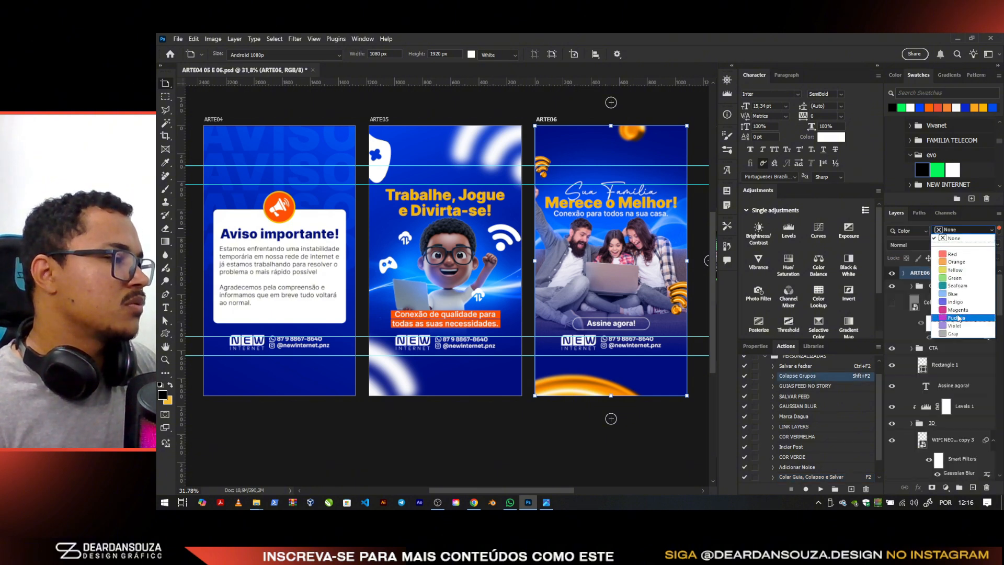
pyautogui.click(955, 302)
# Recolour all indigo-labelled fill and text layers with the dark purple swatch from the NEW INTERNET swatch group
pyautogui.click(949, 359)
pyautogui.press('v')
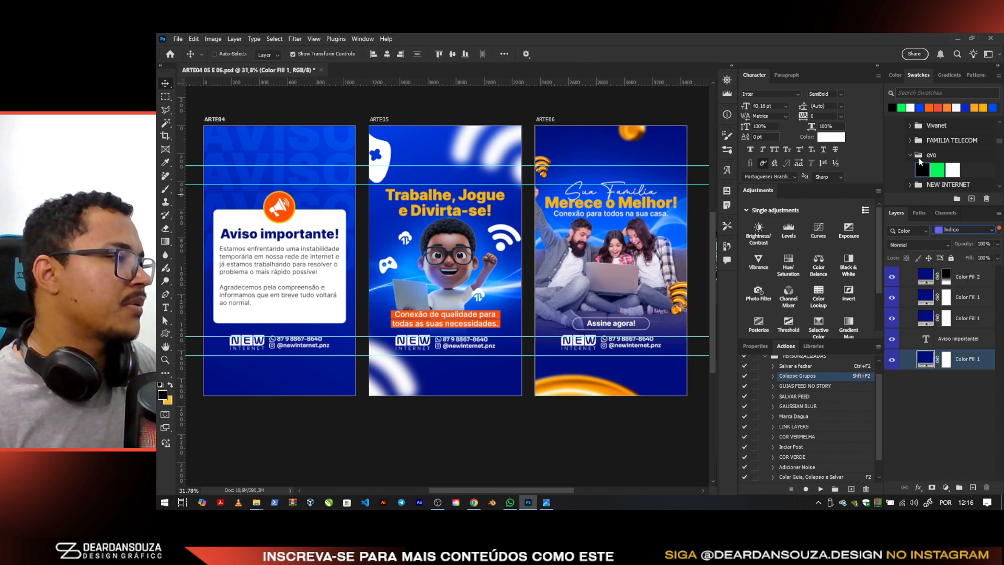
pyautogui.click(910, 155)
pyautogui.click(911, 170)
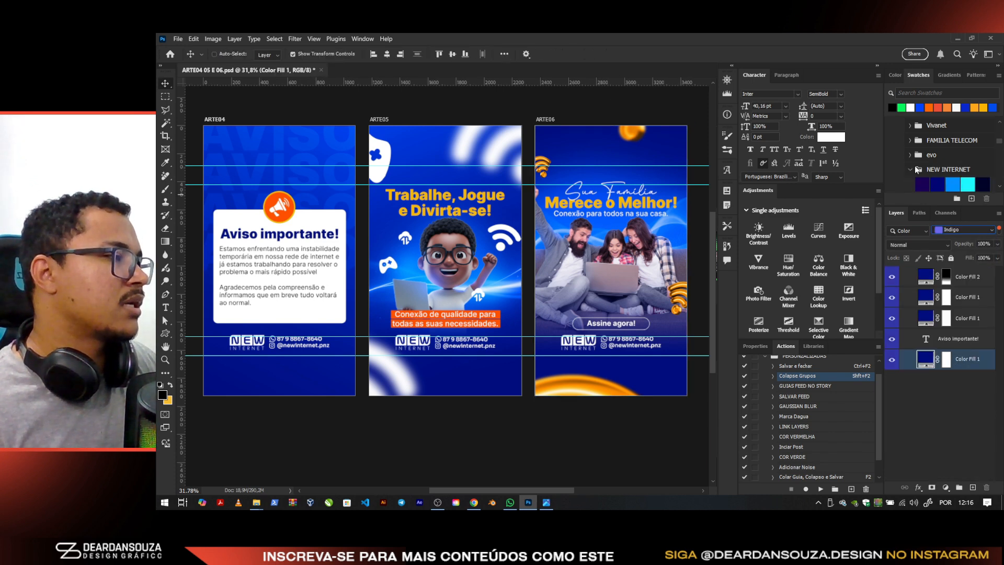
pyautogui.scroll(-1, 936, 173)
pyautogui.keyDown('shift'); pyautogui.click(976, 277); pyautogui.keyUp('shift')
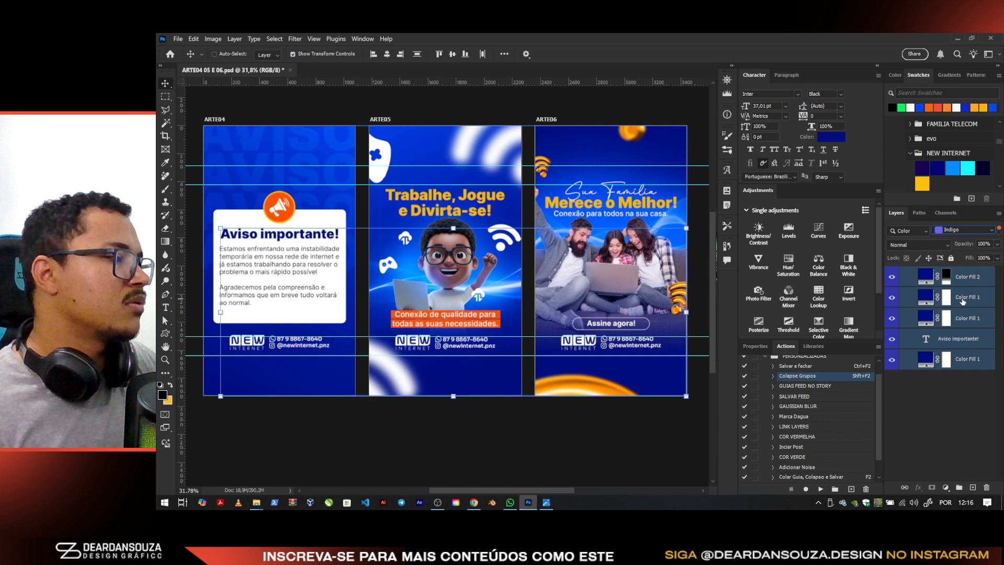
pyautogui.click(922, 168)
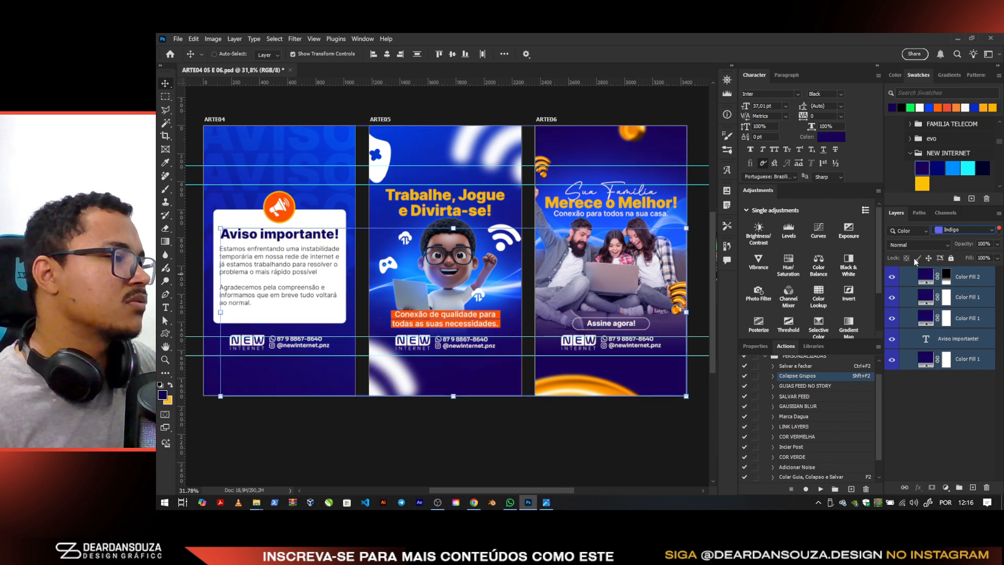
# Filter the layers by the Blue label and recolour all of them with the bright blue NEW INTERNET swatch
pyautogui.click(940, 230)
pyautogui.click(965, 293)
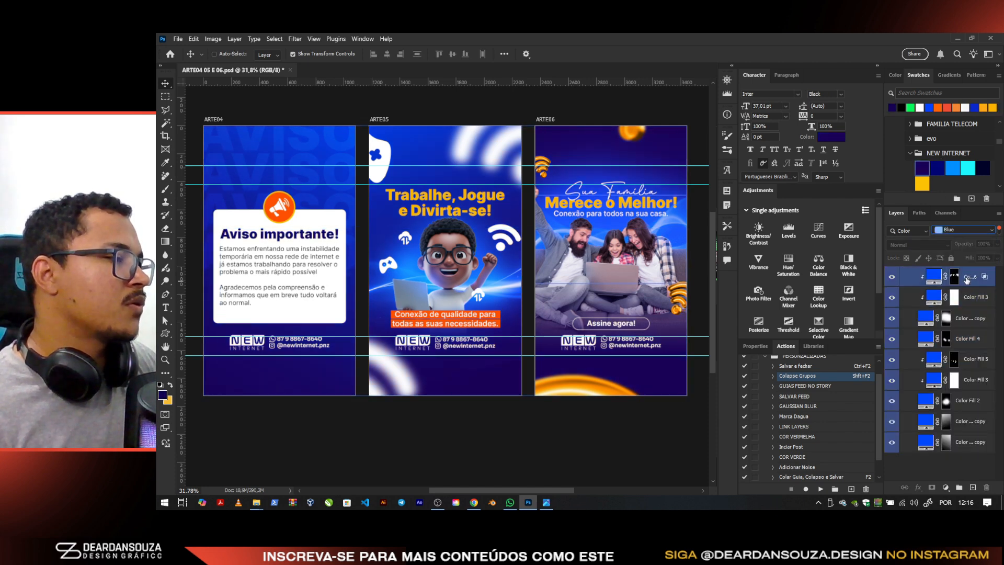
pyautogui.click(973, 442)
pyautogui.keyDown('shift'); pyautogui.click(972, 276); pyautogui.keyUp('shift')
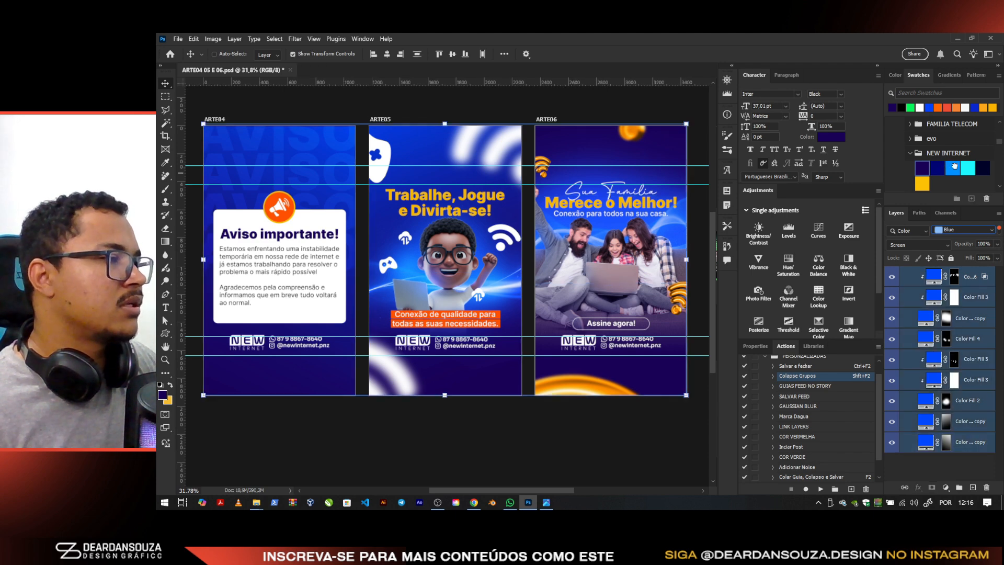
pyautogui.click(953, 167)
pyautogui.click(941, 167)
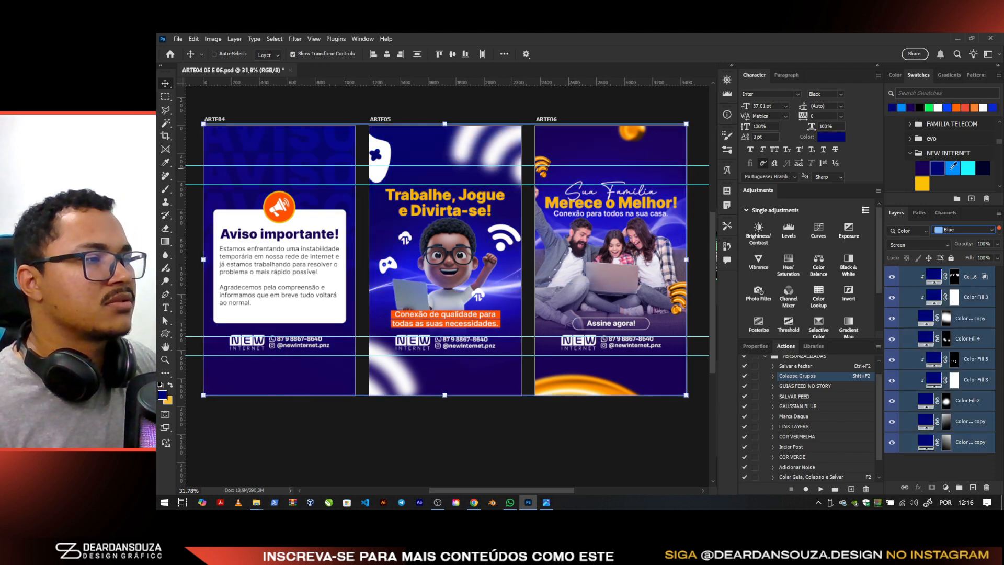
pyautogui.click(951, 168)
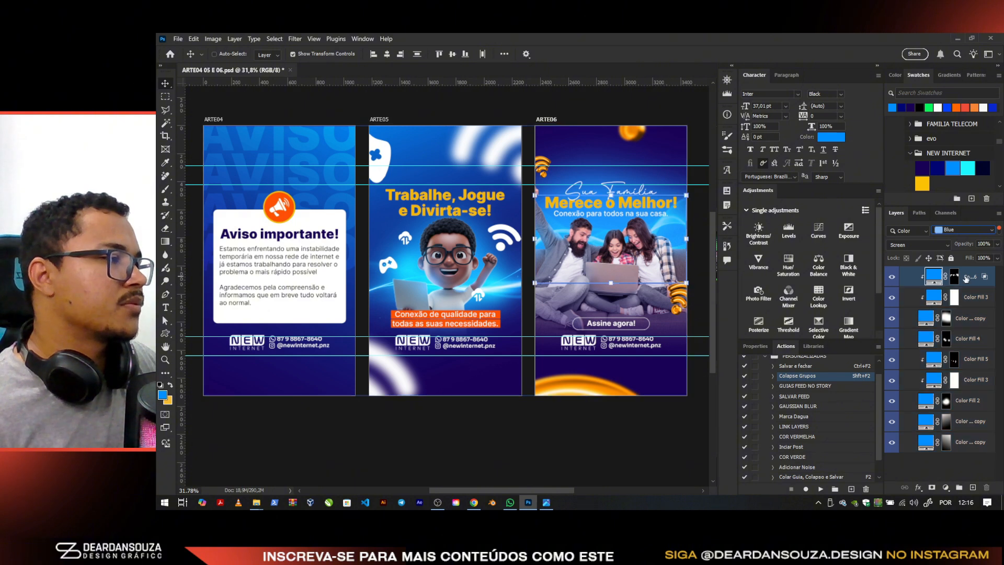
pyautogui.click(968, 276)
# Filter the layers by the Yellow label and recolour Color Fill 4 and the text layers with the yellow NEW INTERNET swatch
pyautogui.click(963, 230)
pyautogui.click(967, 276)
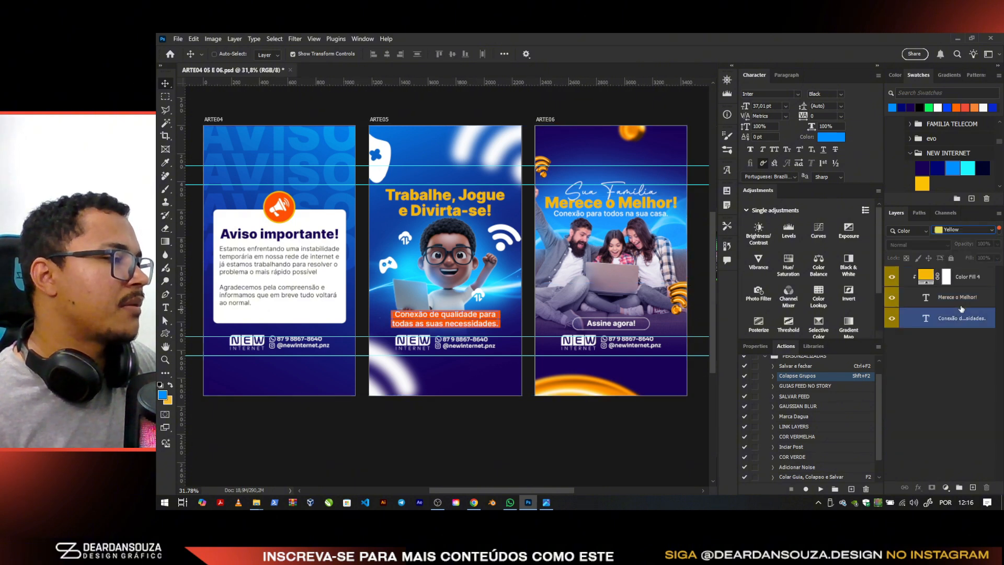
pyautogui.click(965, 301)
pyautogui.keyDown('shift'); pyautogui.click(967, 319); pyautogui.keyUp('shift')
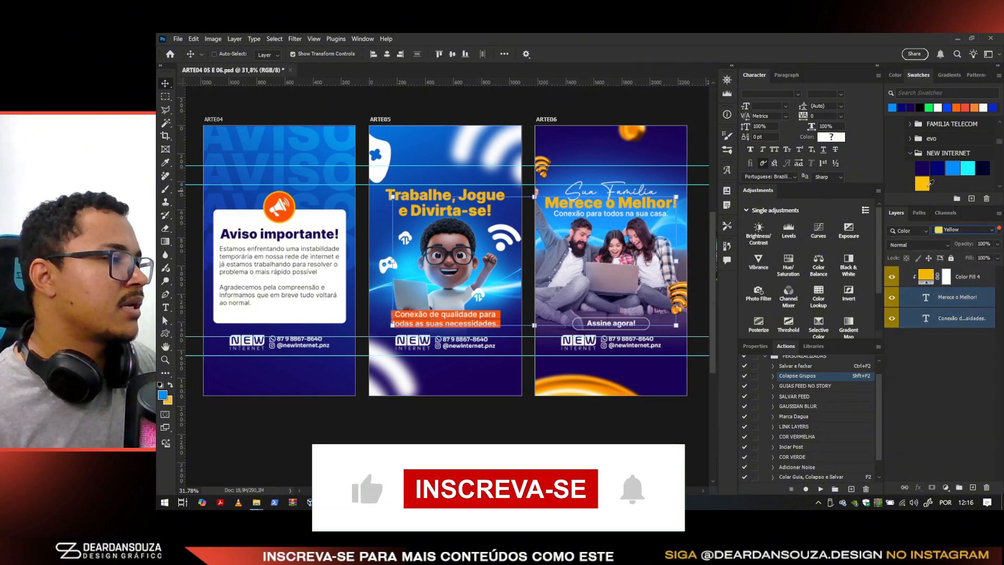
pyautogui.click(923, 183)
pyautogui.click(923, 376)
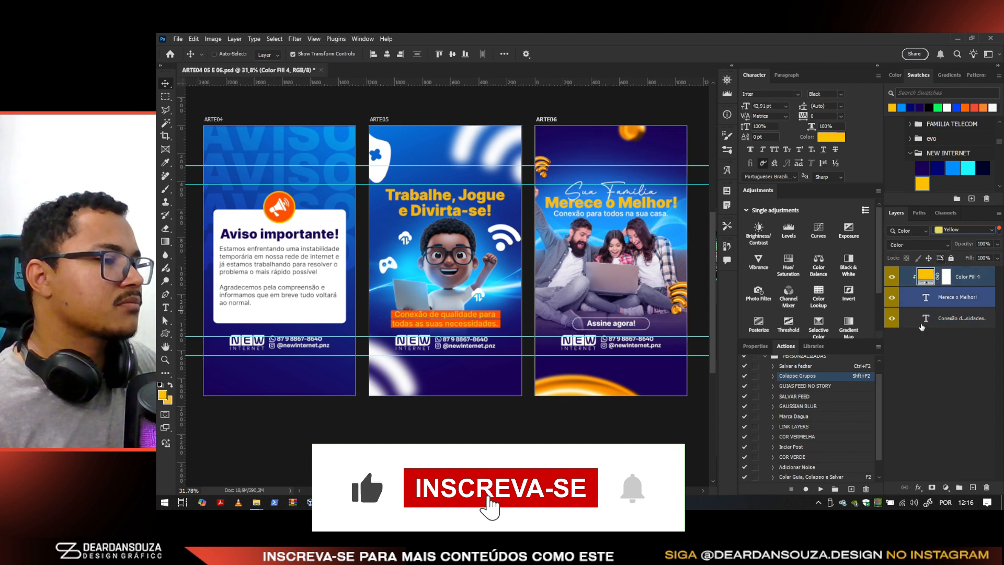
pyautogui.click(960, 282)
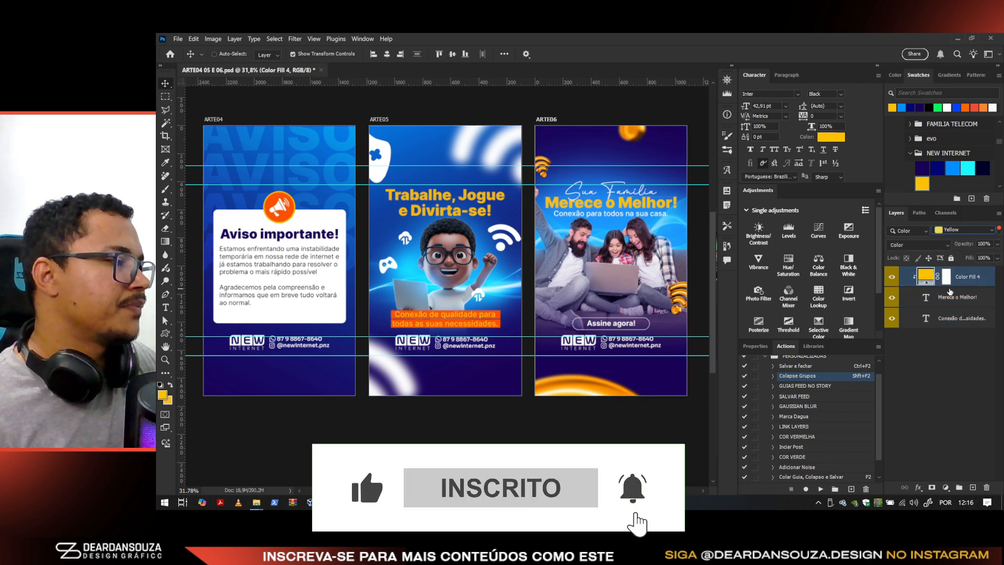
pyautogui.click(947, 298)
pyautogui.keyDown('shift'); pyautogui.click(953, 324); pyautogui.keyUp('shift')
# Filter the layers by the Orange label and recolour both rectangles, the ARTE05 title and Ellipse 1 with the yellow NEW INTERNET swatch
pyautogui.click(965, 229)
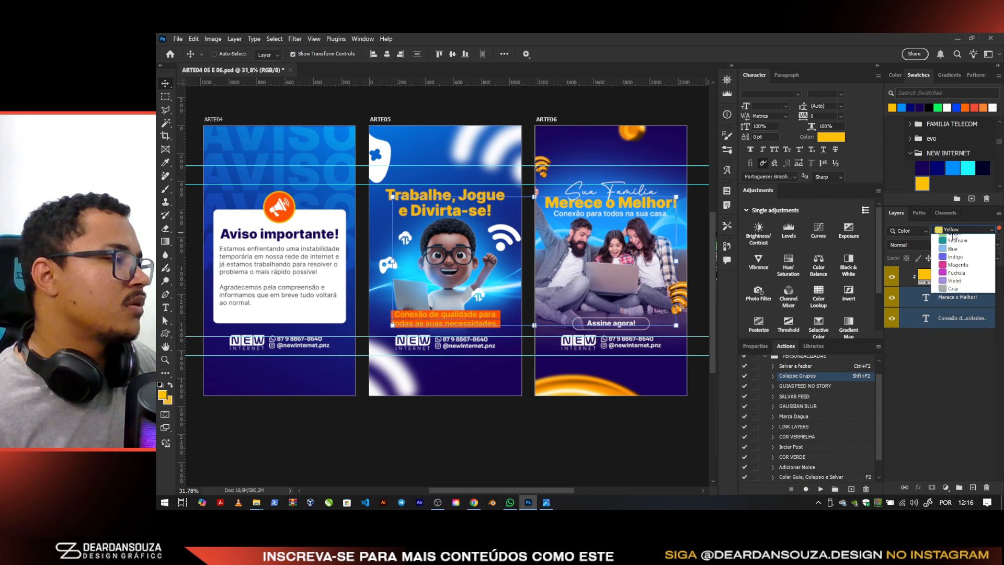
pyautogui.click(957, 262)
pyautogui.click(952, 278)
pyautogui.click(944, 296)
pyautogui.click(957, 280)
pyautogui.keyDown('shift'); pyautogui.click(949, 338); pyautogui.keyUp('shift')
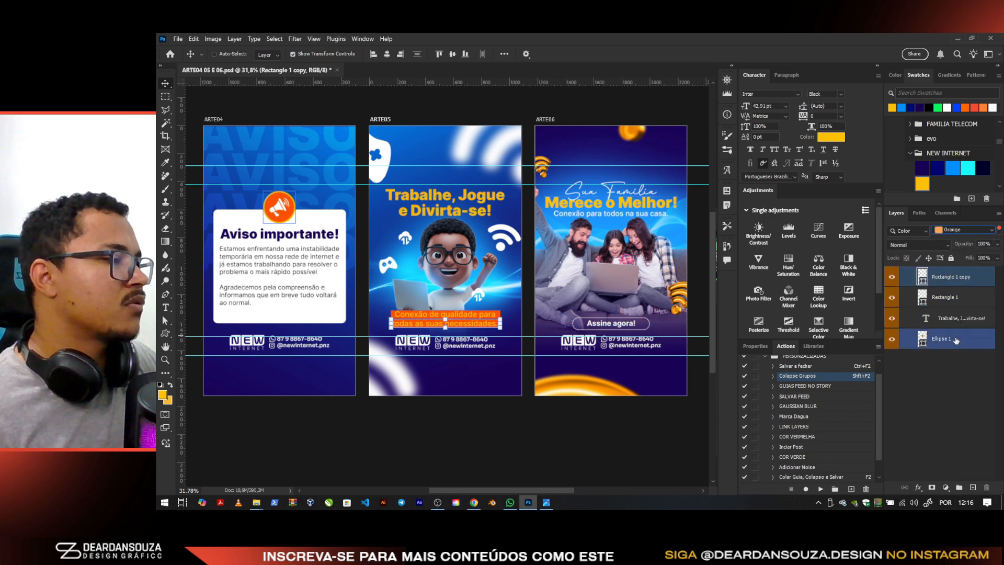
pyautogui.click(925, 184)
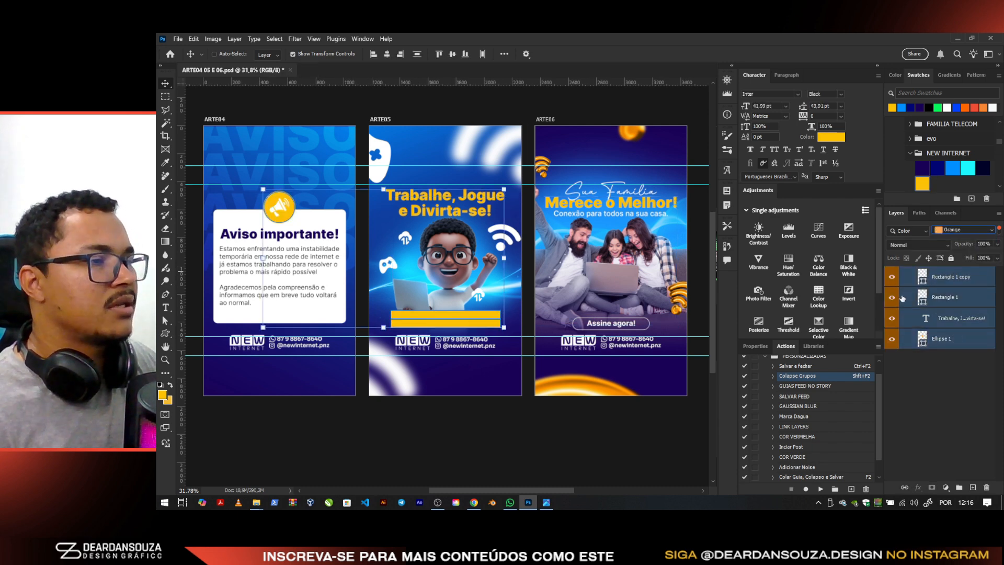
pyautogui.click(956, 403)
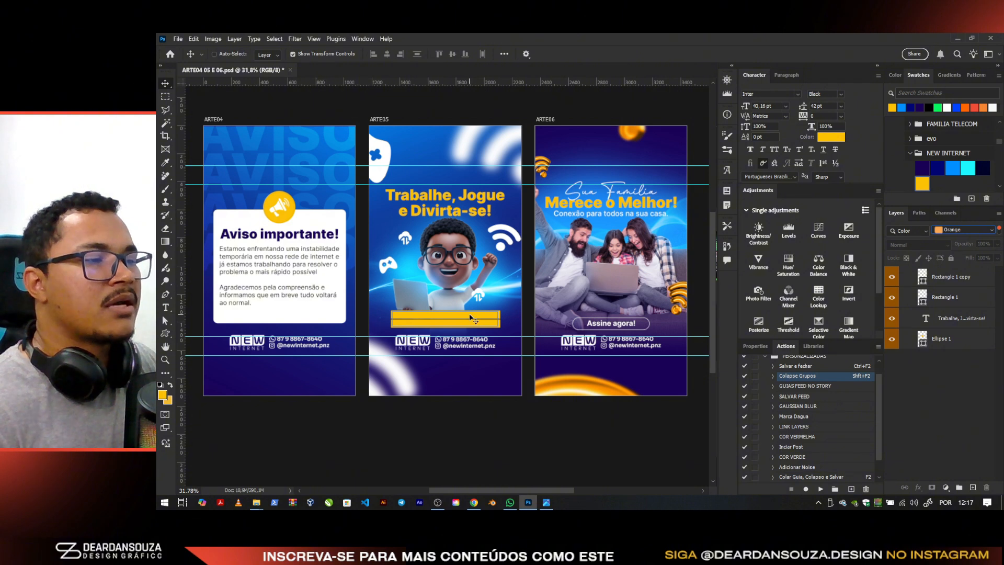
# Turn off layer filtering and recolour the ARTE05 "Conexão de qualidade" phrase with the near-black navy NEW INTERNET swatch
pyautogui.click(983, 230)
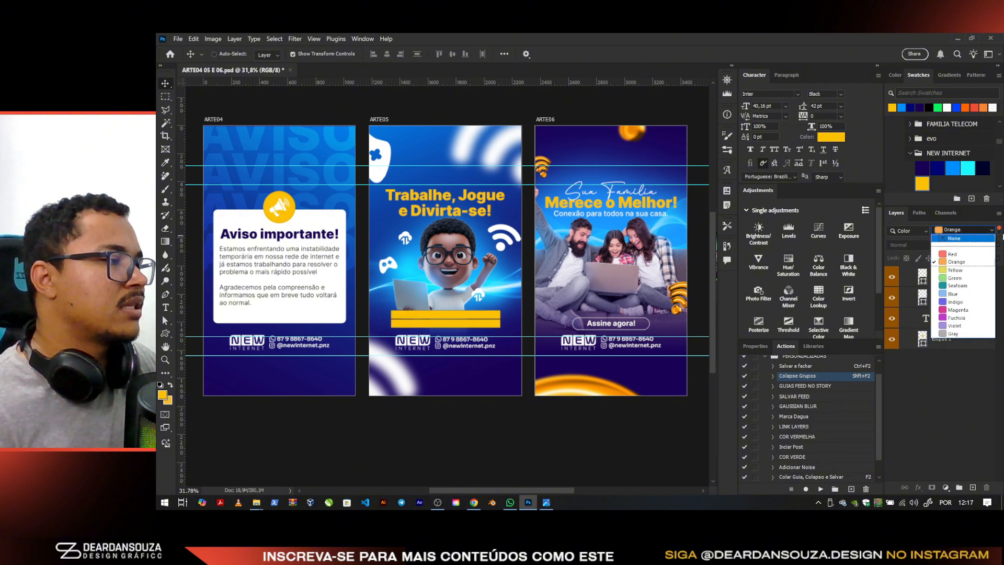
pyautogui.click(999, 230)
pyautogui.click(998, 231)
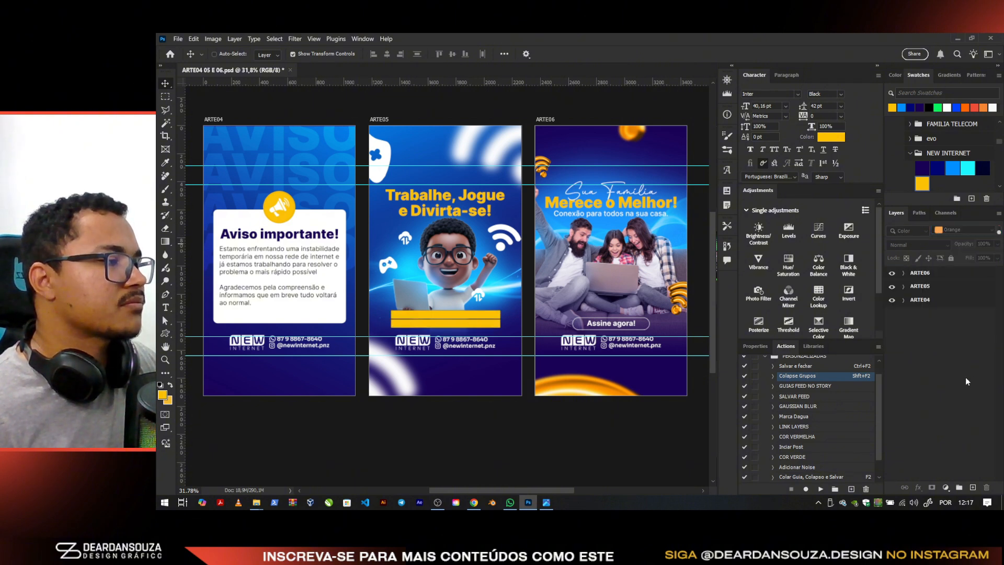
pyautogui.keyDown('ctrl'); pyautogui.click(429, 321); pyautogui.keyUp('ctrl')
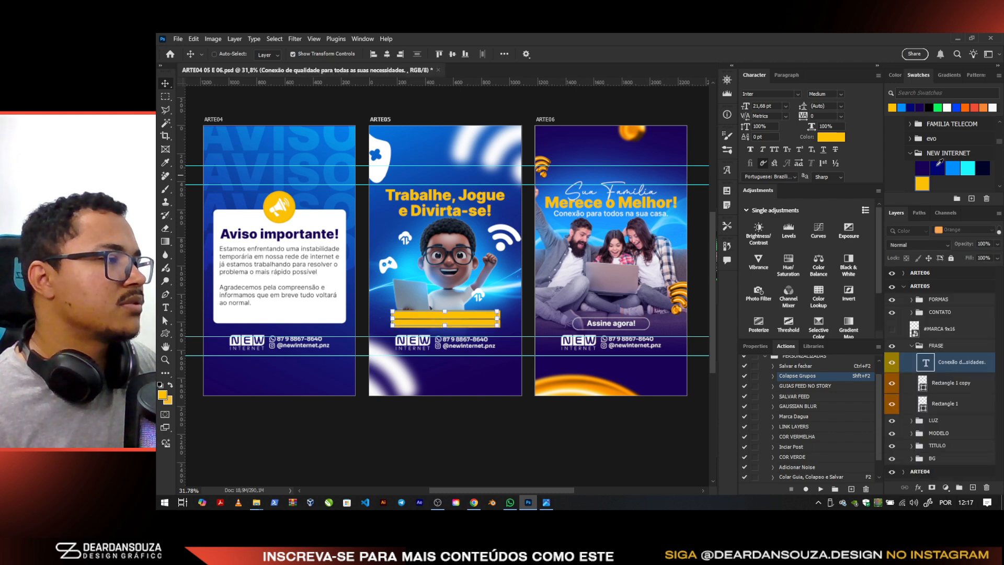
pyautogui.click(984, 167)
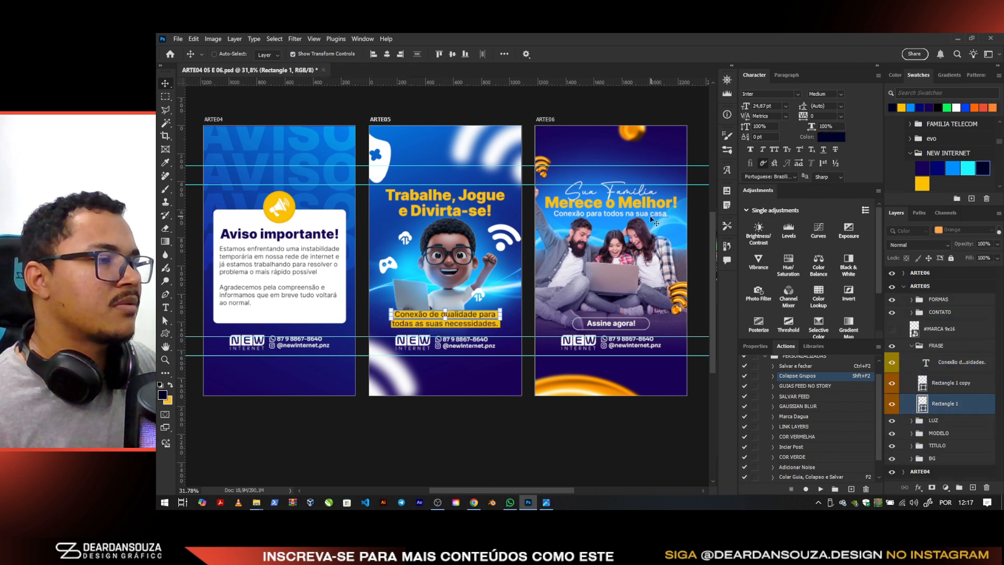
# Recolour the "Merece o Melhor!" title in the ARTE06 artboard with the yellow NEW INTERNET swatch
pyautogui.keyDown('ctrl'); pyautogui.click(660, 202); pyautogui.keyUp('ctrl')
pyautogui.keyDown('ctrl'); pyautogui.click(677, 204); pyautogui.keyUp('ctrl')
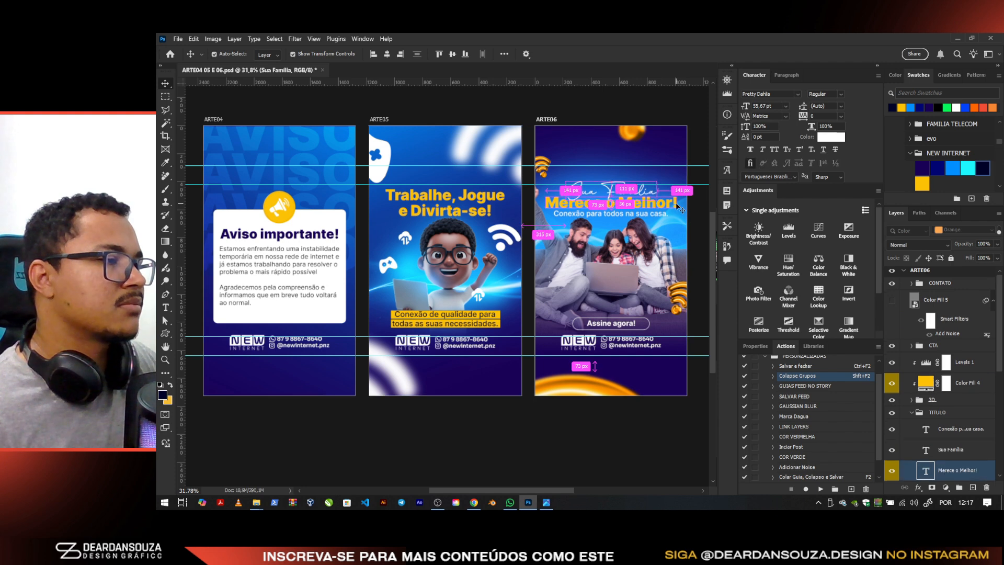
pyautogui.click(923, 182)
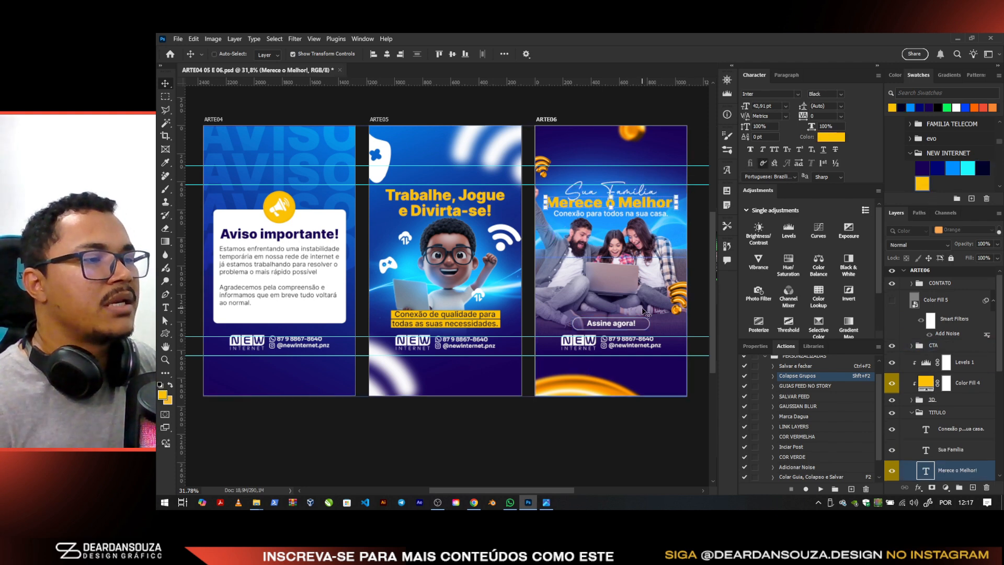
# Shift the midtones of the Color Balance adjustment over the ARTE06 family photo toward cyan, setting Cyan-Red to -35
pyautogui.keyDown('ctrl'); pyautogui.click(671, 285); pyautogui.keyUp('ctrl')
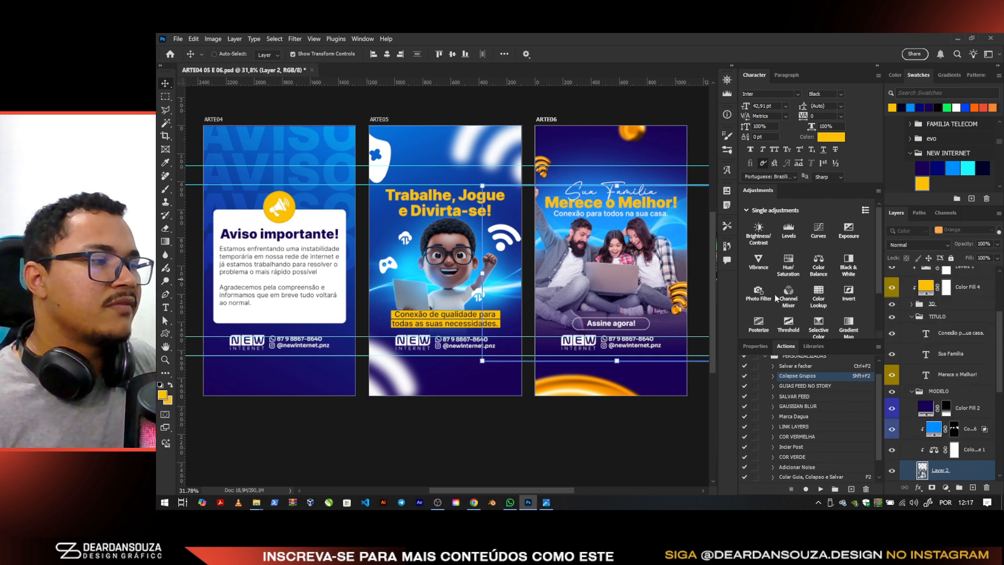
pyautogui.click(955, 436)
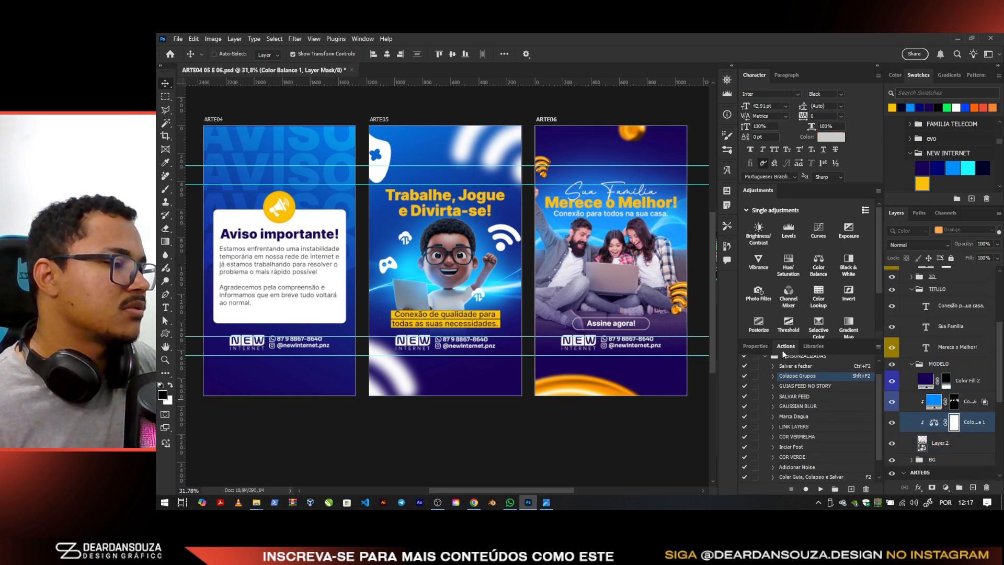
pyautogui.click(755, 346)
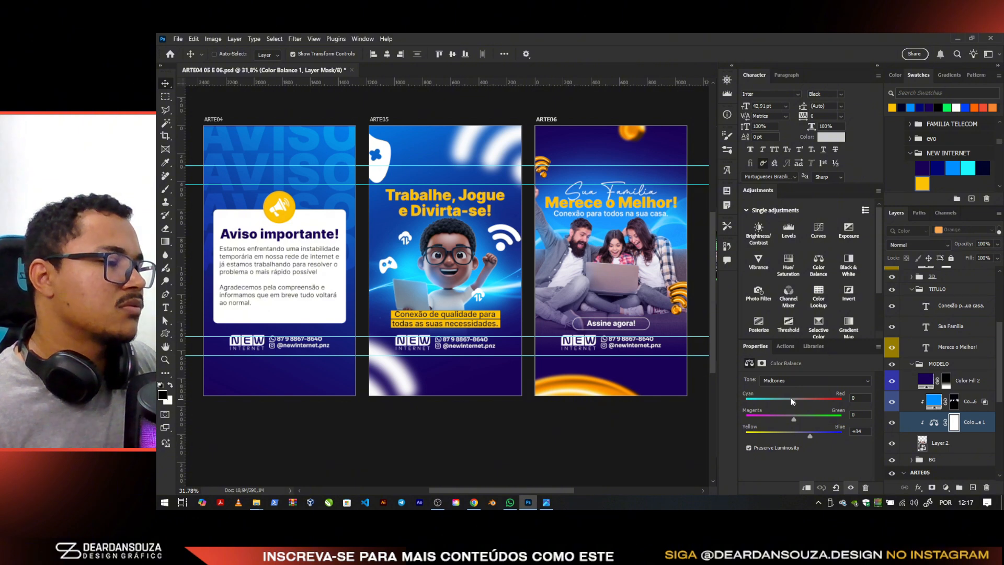
pyautogui.moveTo(833, 397); pyautogui.dragTo(780, 401)
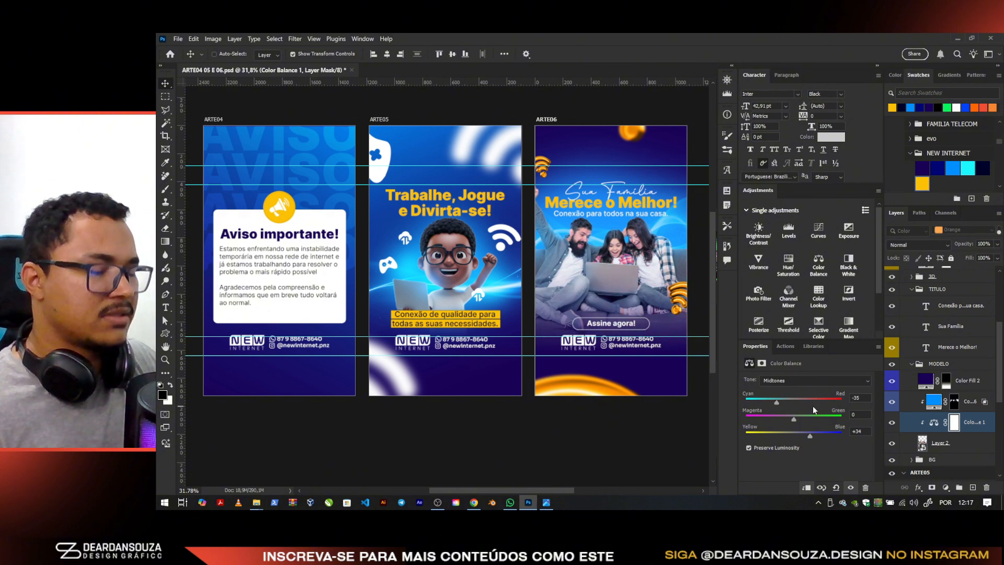
# Collapse the layer groups, select the ARTE04, ARTE05 and ARTE06 artboards and start exporting them as JPG images
pyautogui.press('F2')
pyautogui.click(940, 287)
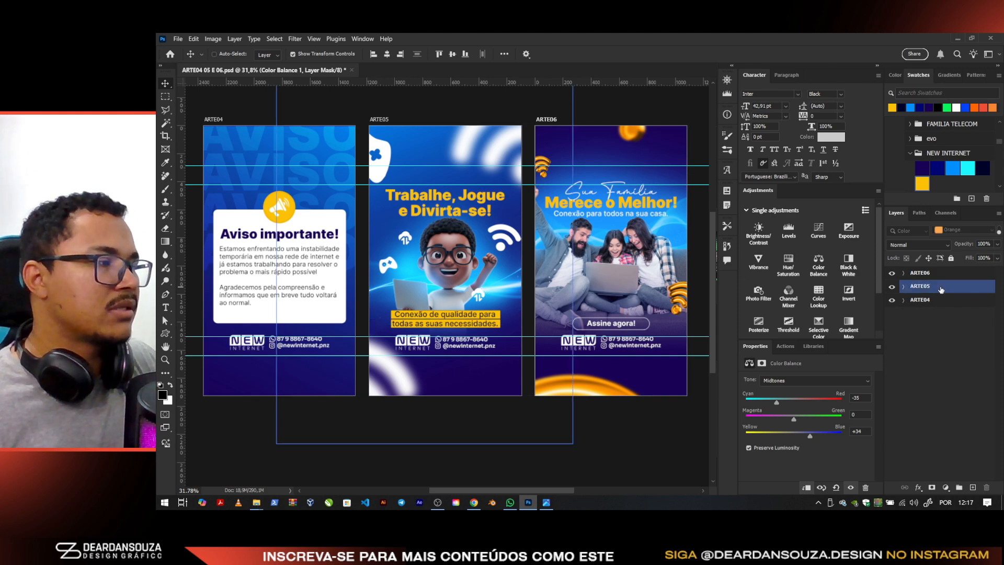
pyautogui.click(940, 273)
pyautogui.keyDown('shift'); pyautogui.click(941, 304); pyautogui.keyUp('shift')
pyautogui.rightClick(942, 305)
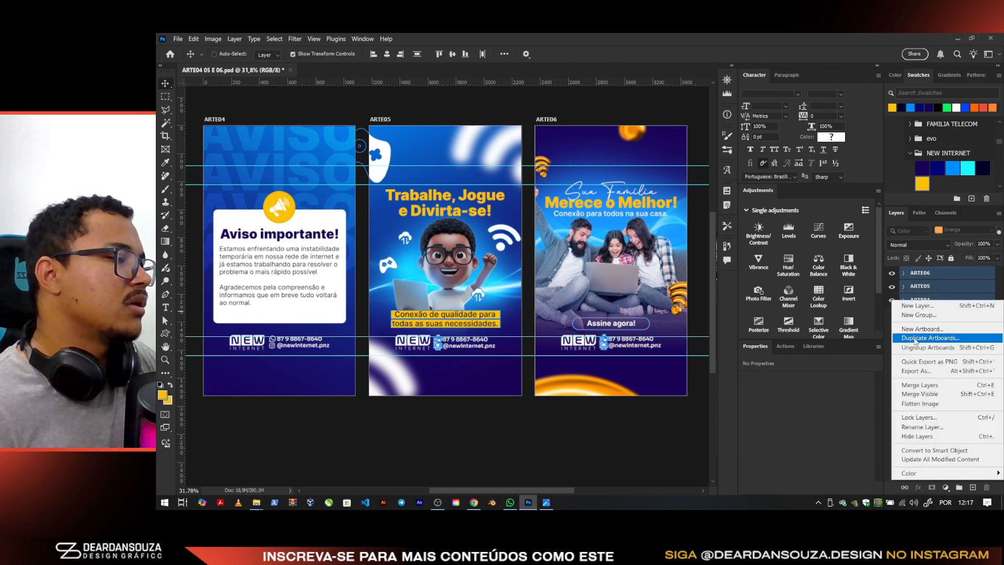
pyautogui.click(924, 371)
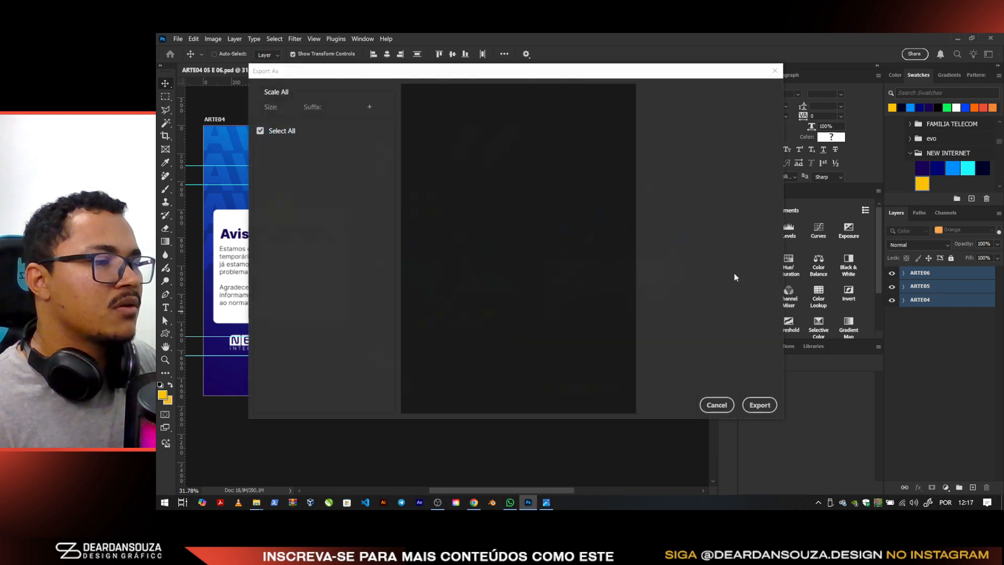
pyautogui.click(760, 405)
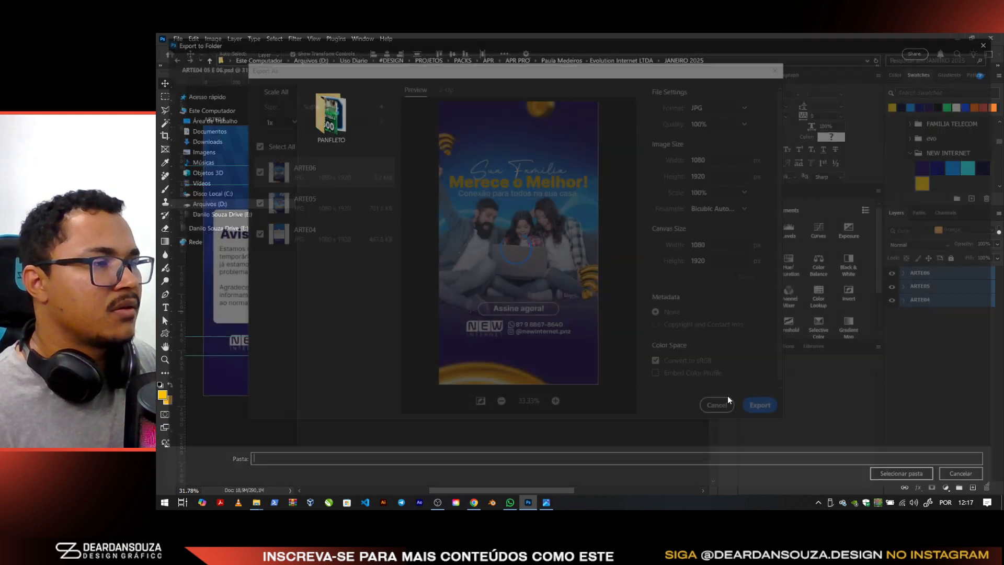
# Save the JPG exports in the NEW Internet client's JANEIRO 2025 folder and check them in File Explorer
pyautogui.click(514, 56)
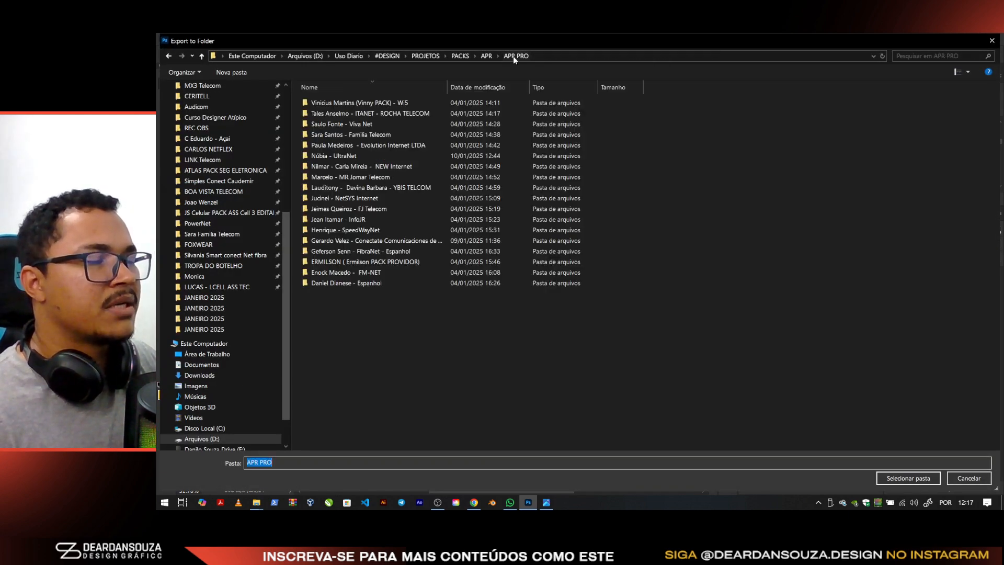
pyautogui.doubleClick(365, 166)
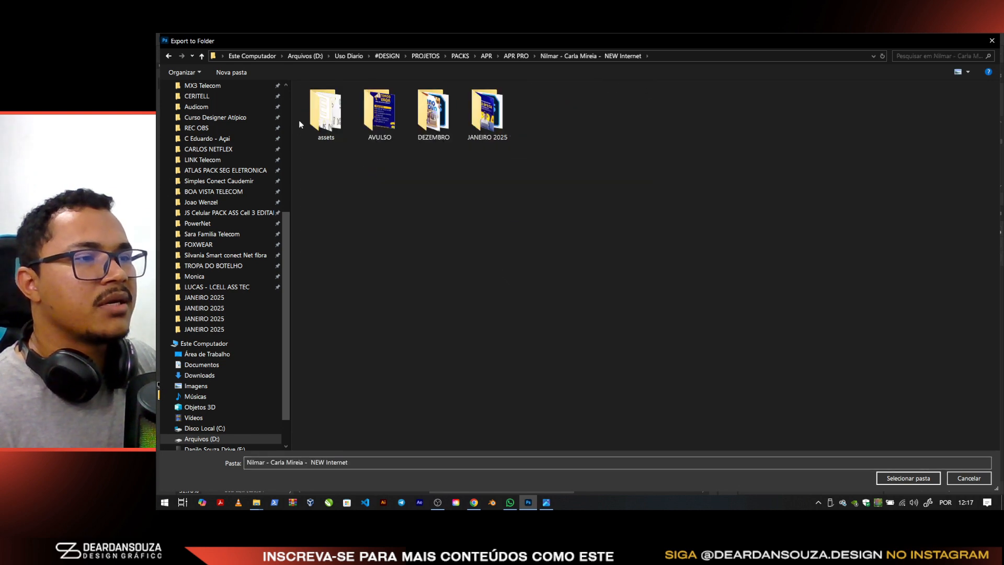
pyautogui.click(496, 123)
pyautogui.doubleClick(496, 123)
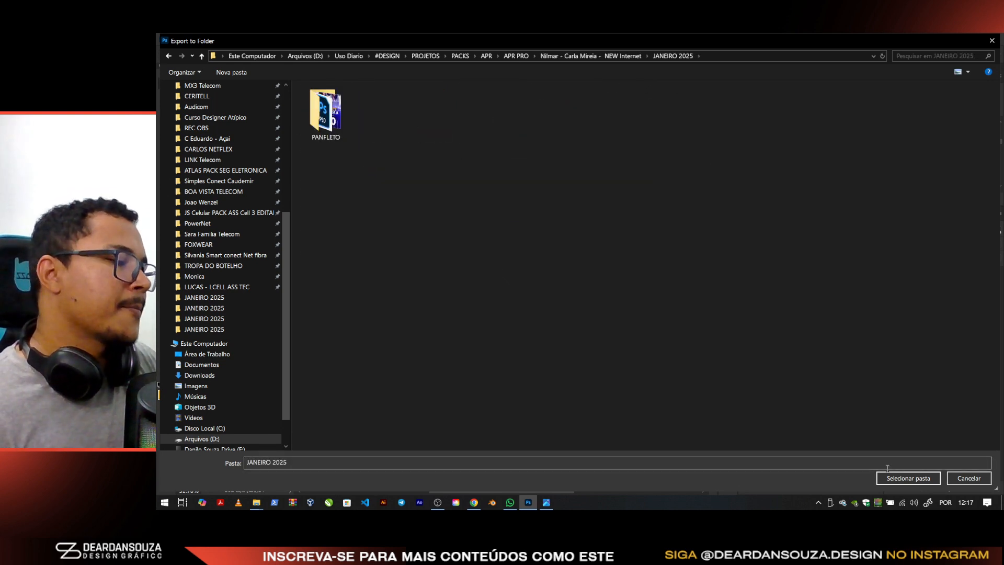
pyautogui.click(907, 479)
pyautogui.hotkey('alt', 'Tab')
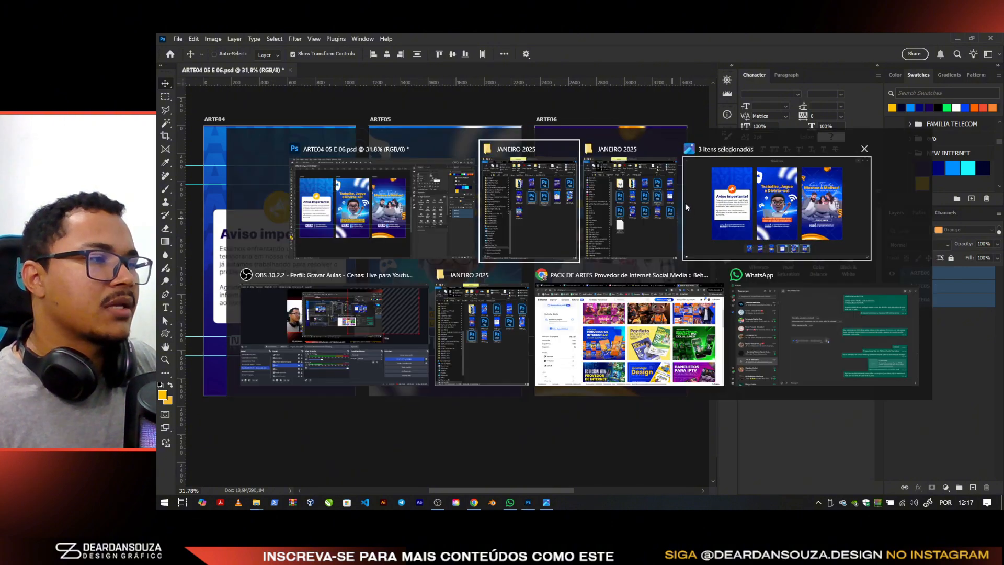
pyautogui.click(545, 201)
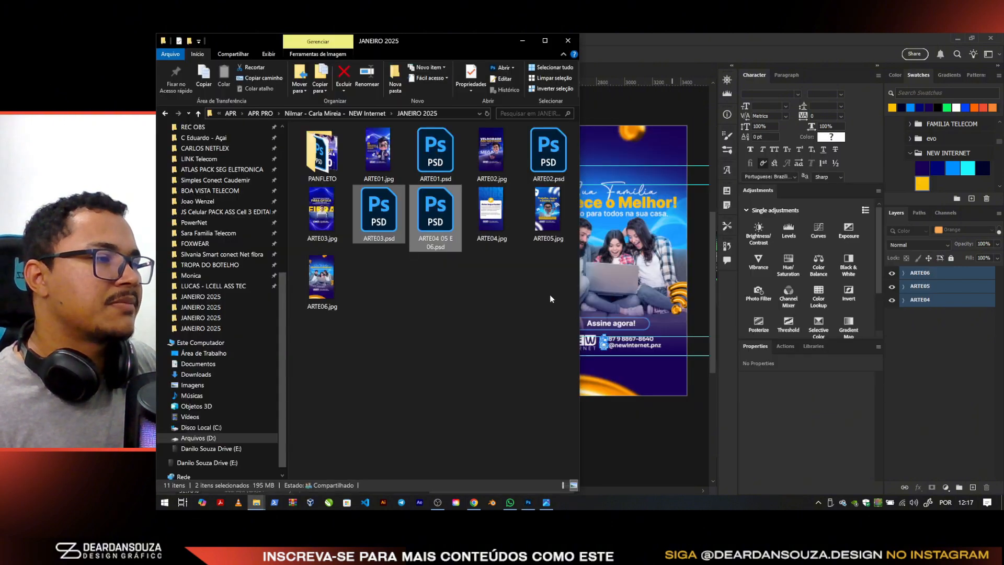
pyautogui.click(670, 58)
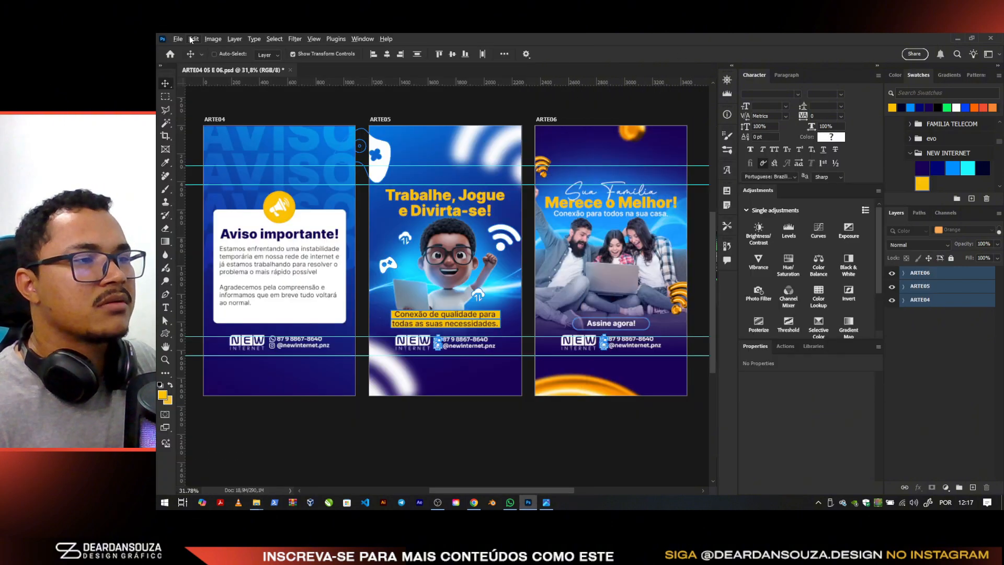
# Export the selected artboards as separate PSD files to the JANEIRO 2025 folder using Artboards to Files, with an empty file name prefix
pyautogui.click(179, 39)
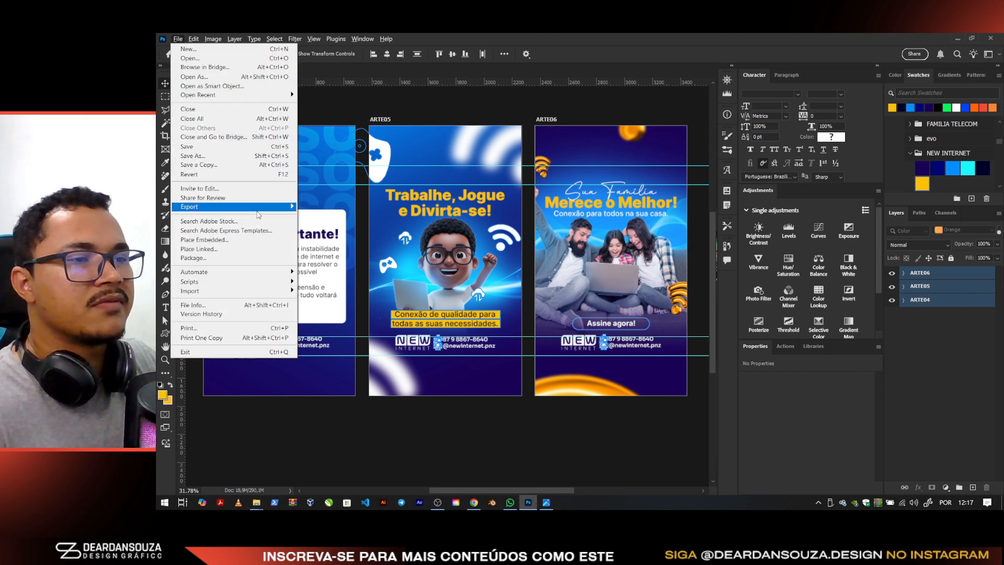
pyautogui.moveTo(256, 207)
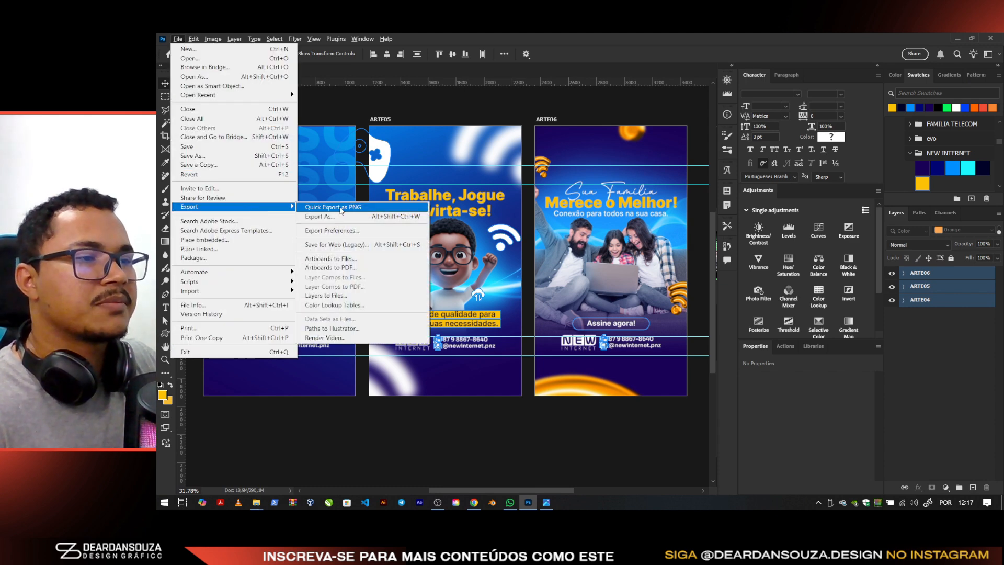
pyautogui.click(372, 259)
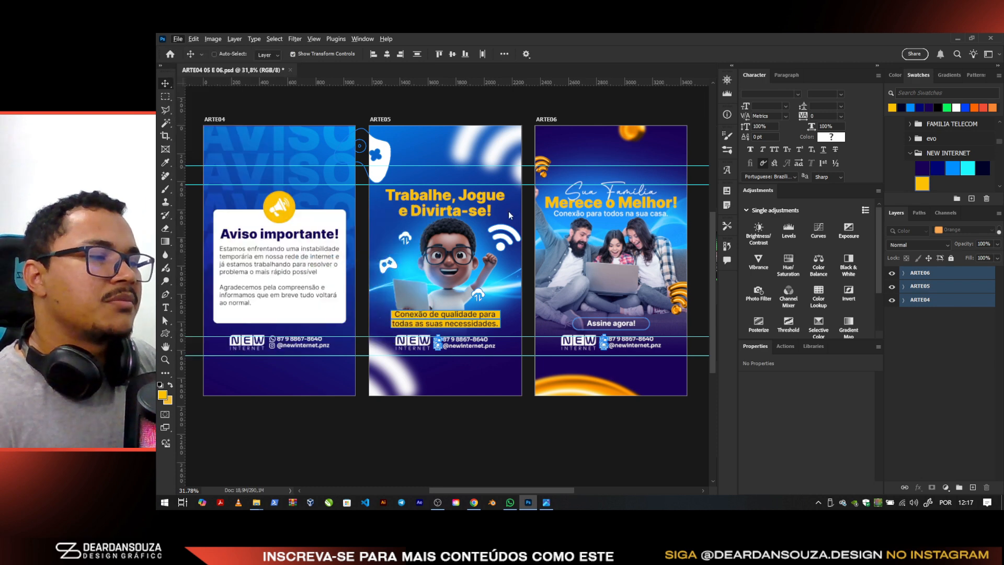
pyautogui.moveTo(541, 166); pyautogui.dragTo(425, 165)
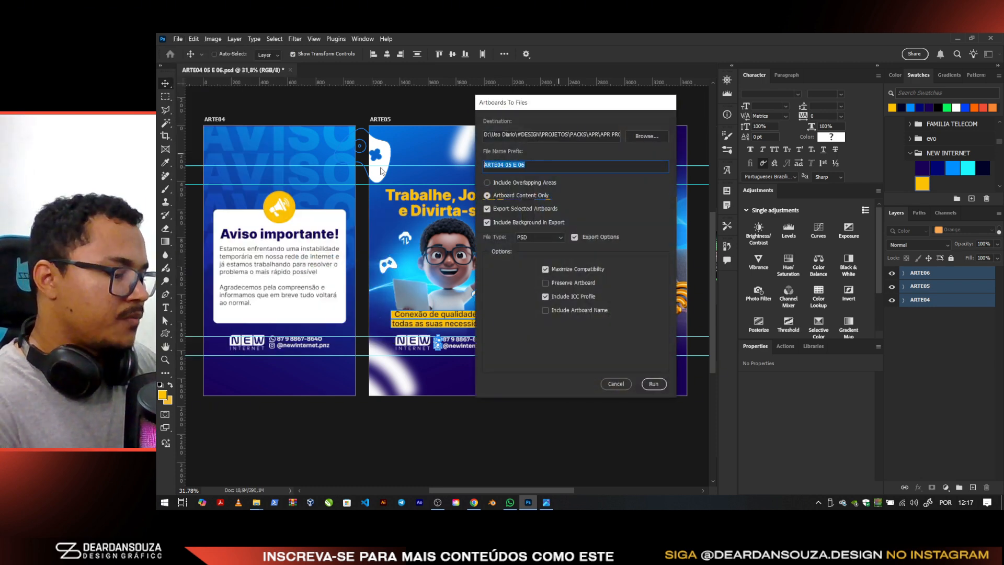
pyautogui.press('BackSpace')
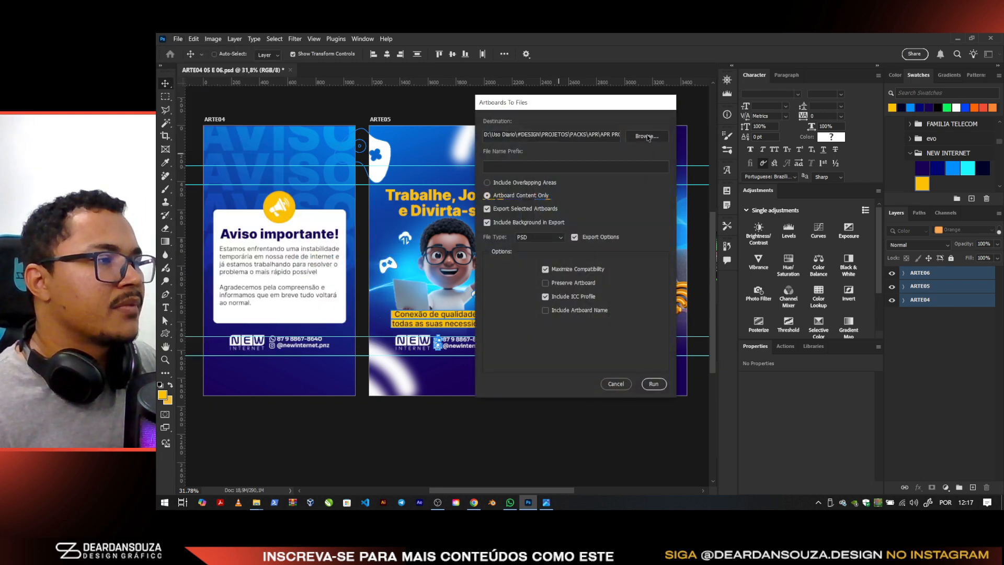
pyautogui.click(647, 136)
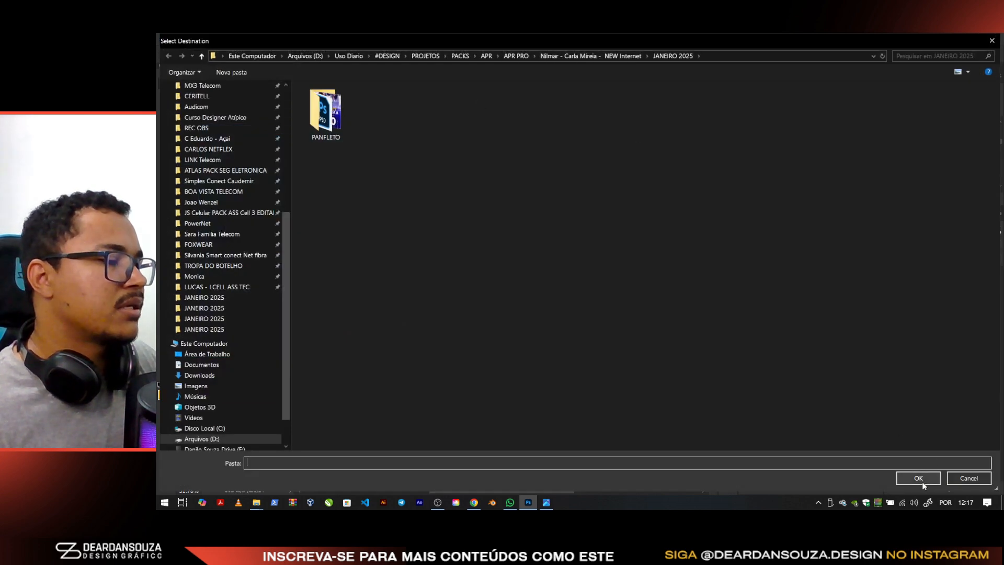
pyautogui.click(914, 474)
pyautogui.click(653, 384)
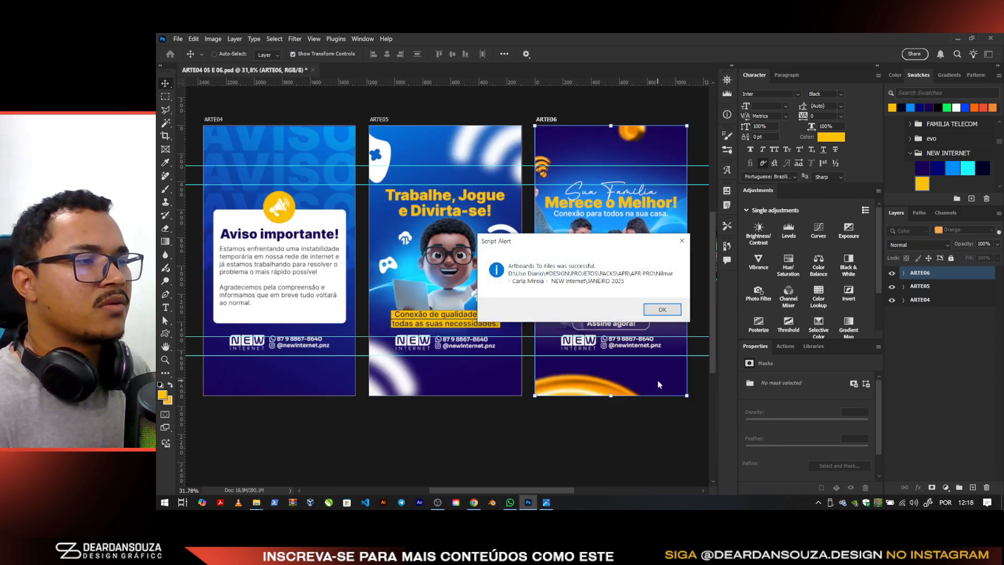
pyautogui.press('Return')
# Close the combined ARTE04 05 E 06.psd document and delete its file from the JANEIRO 2025 folder
pyautogui.hotkey('alt', 'Tab')
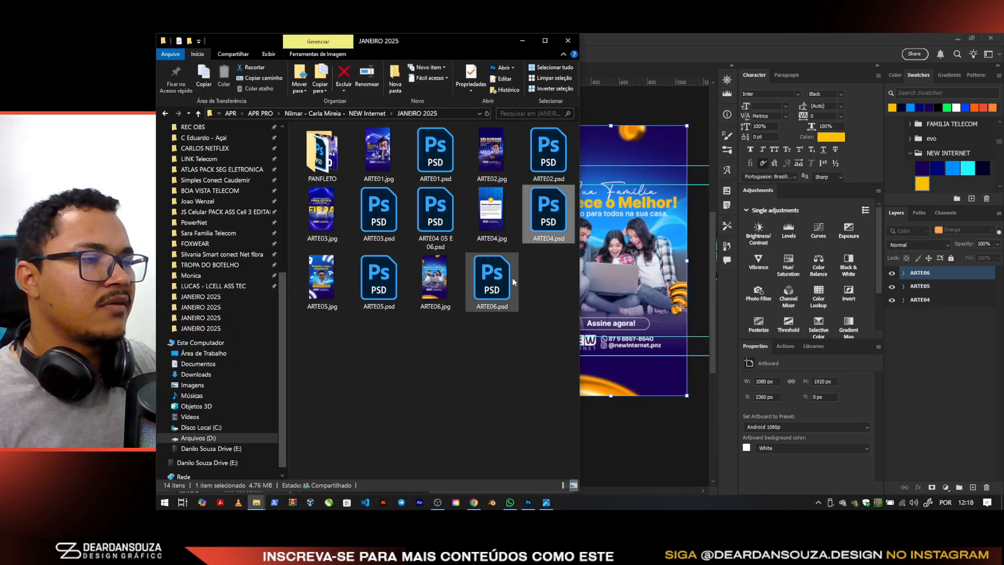
pyautogui.click(460, 226)
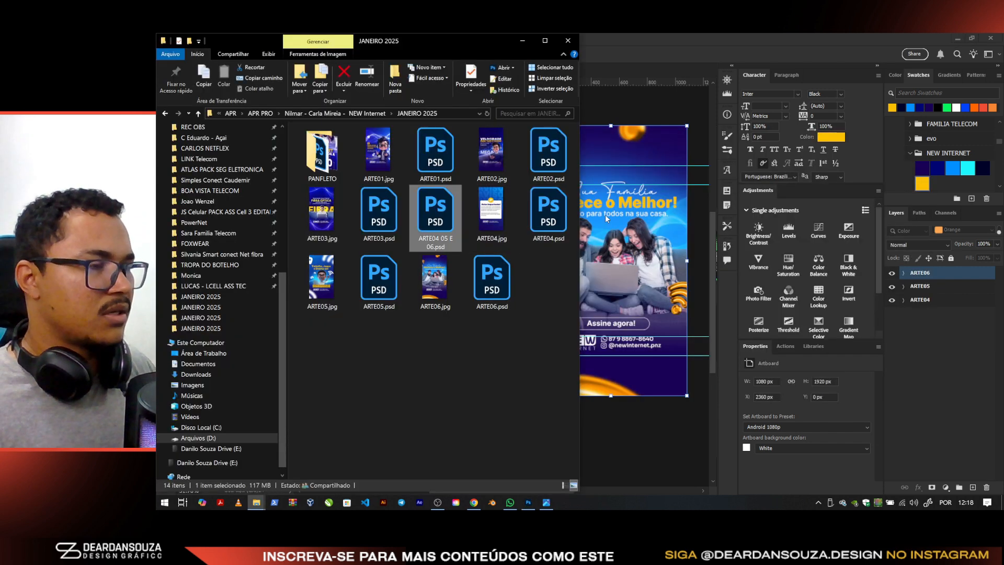
pyautogui.click(791, 32)
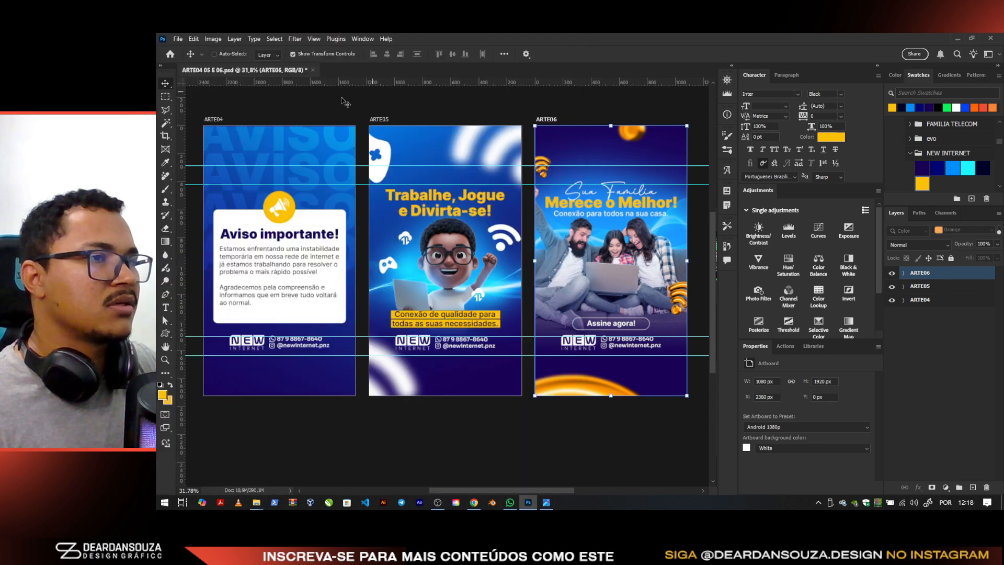
pyautogui.click(312, 70)
pyautogui.click(581, 214)
pyautogui.hotkey('alt', 'Tab')
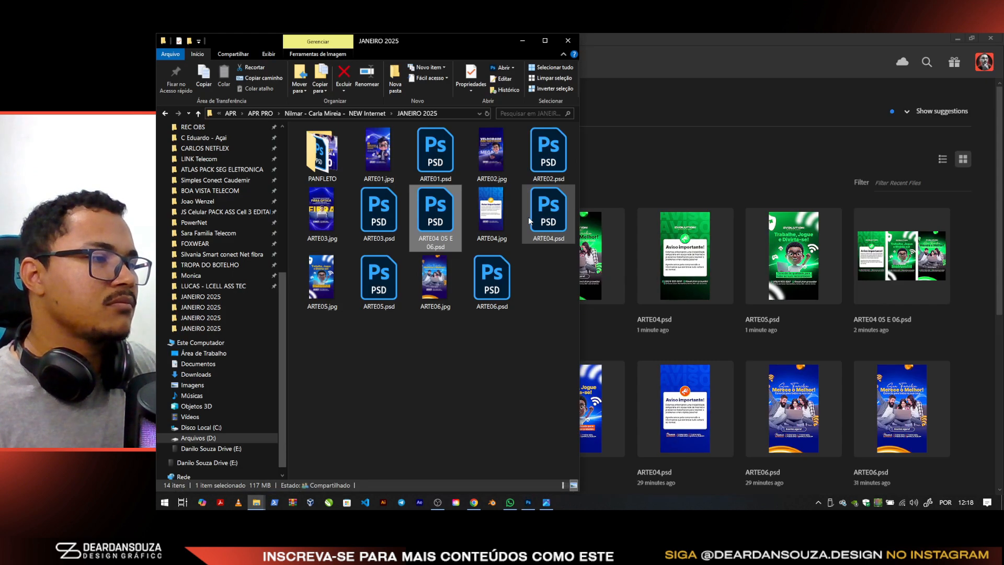
pyautogui.click(416, 215)
pyautogui.press('Delete')
pyautogui.press('Return')
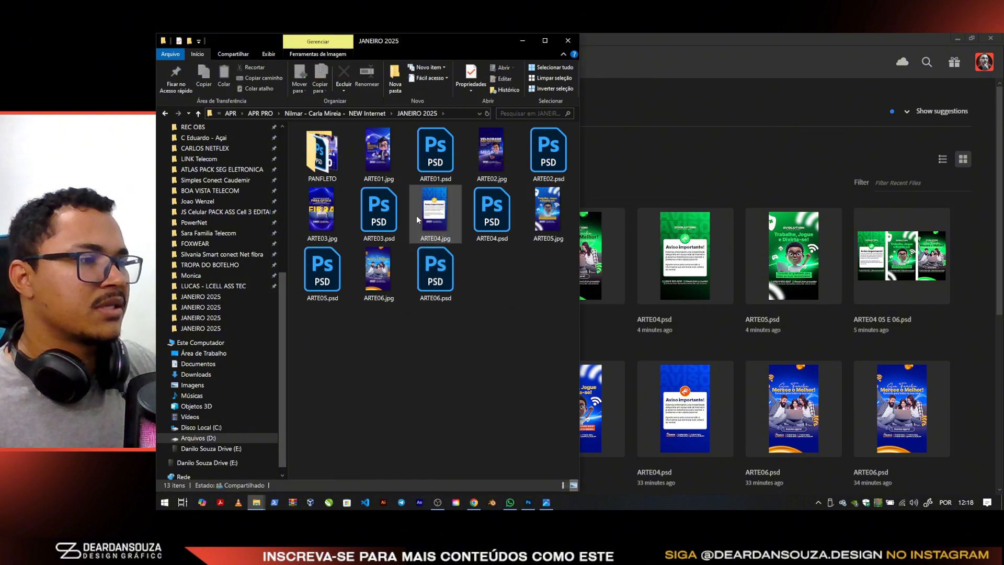
# Open ARTE04.psd, ARTE05.psd and ARTE06.psd to check the separated arts, close them and return to the JANEIRO 2025 folder
pyautogui.click(510, 205)
pyautogui.keyDown('ctrl'); pyautogui.click(442, 279); pyautogui.keyUp('ctrl')
pyautogui.keyDown('ctrl'); pyautogui.click(330, 280); pyautogui.keyUp('ctrl')
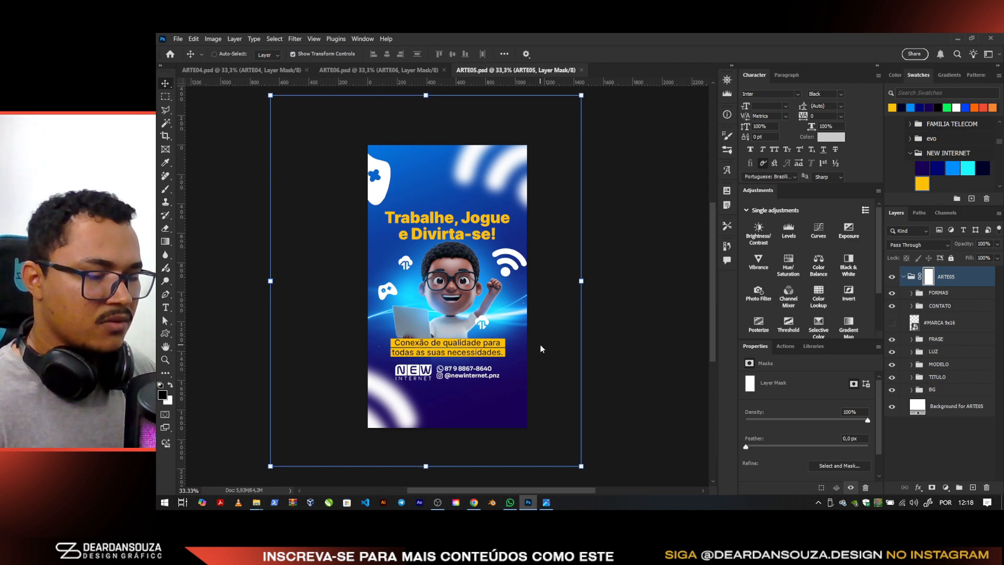
pyautogui.hotkey('ctrl', 'w')
pyautogui.hotkey('ctrl', 'w')
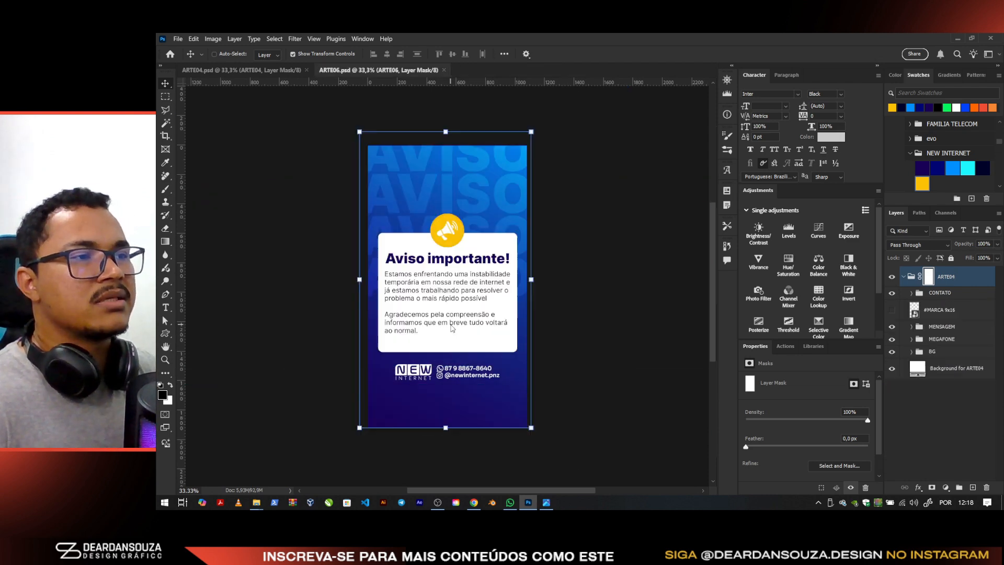
pyautogui.hotkey('ctrl', 'w')
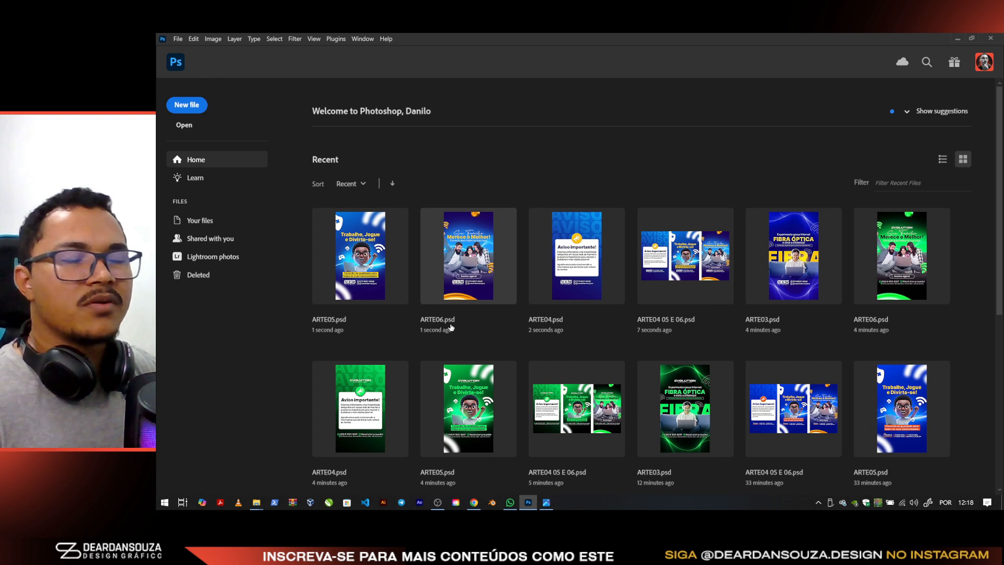
pyautogui.hotkey('alt', 'Tab')
pyautogui.click(564, 199)
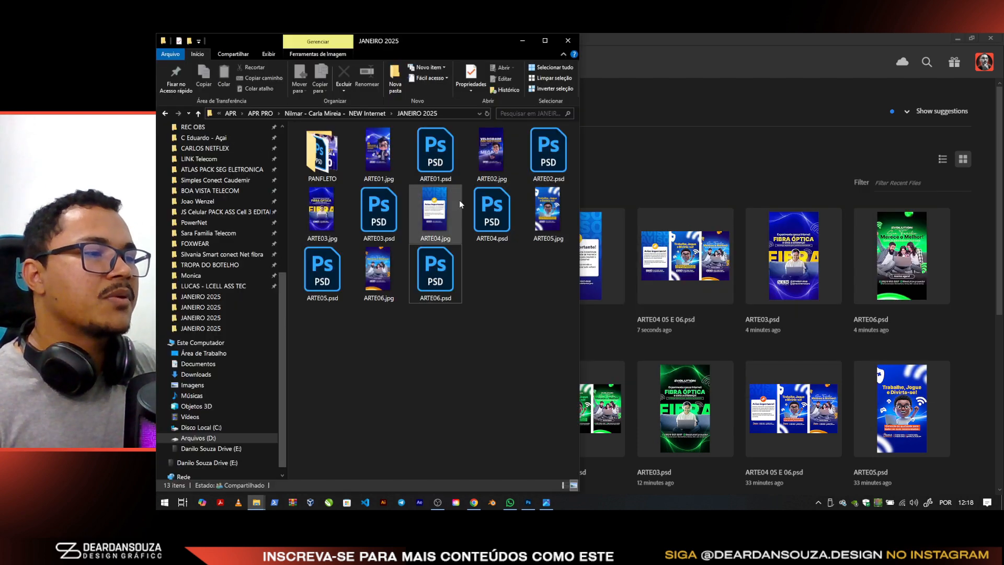
# Switch to Google Drive in Chrome, look through the APR PRO client folders and select JANEIRO 2025 inside the Wi5net folder
pyautogui.hotkey('alt', 'Tab')
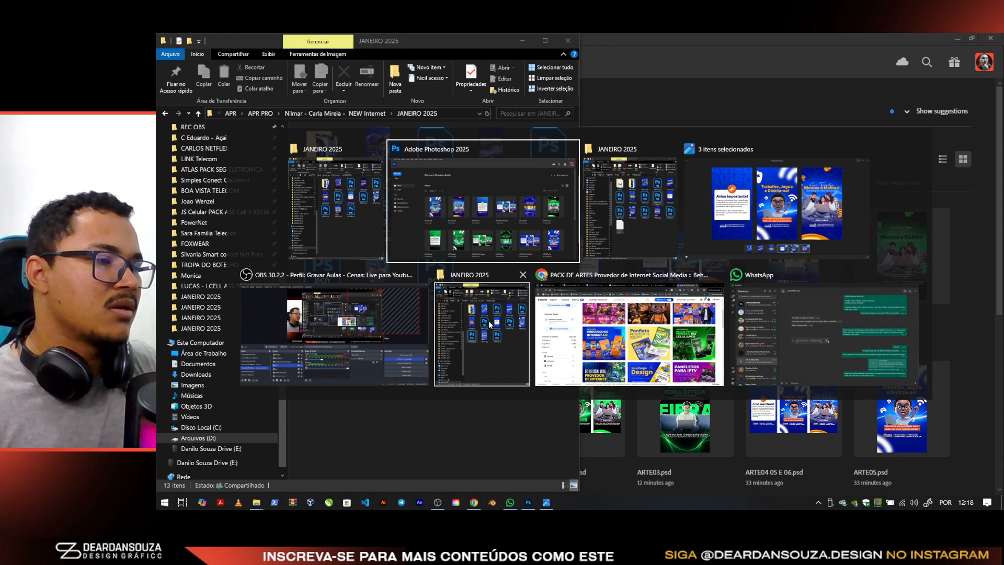
pyautogui.click(628, 335)
pyautogui.click(621, 46)
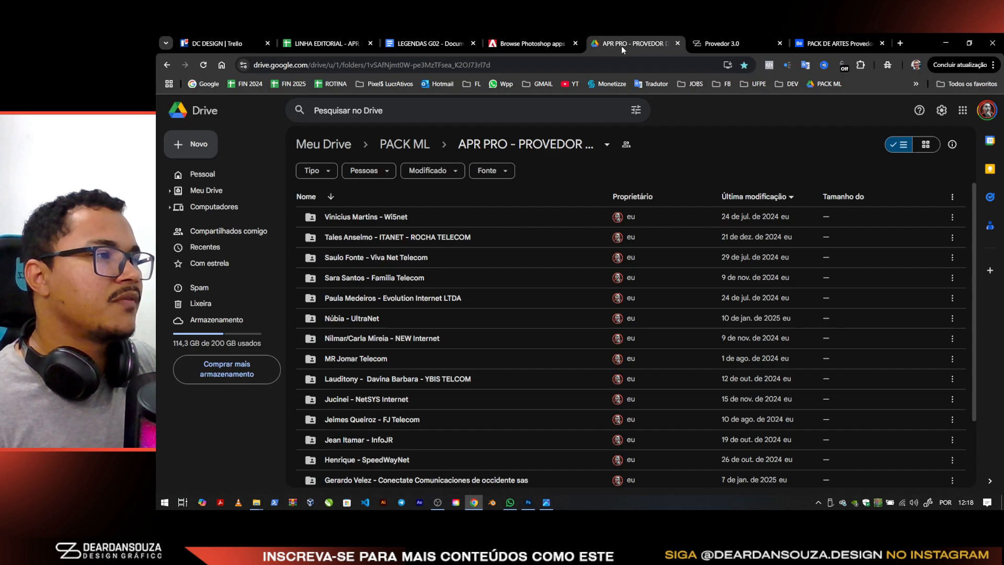
pyautogui.scroll(-3, 446, 349)
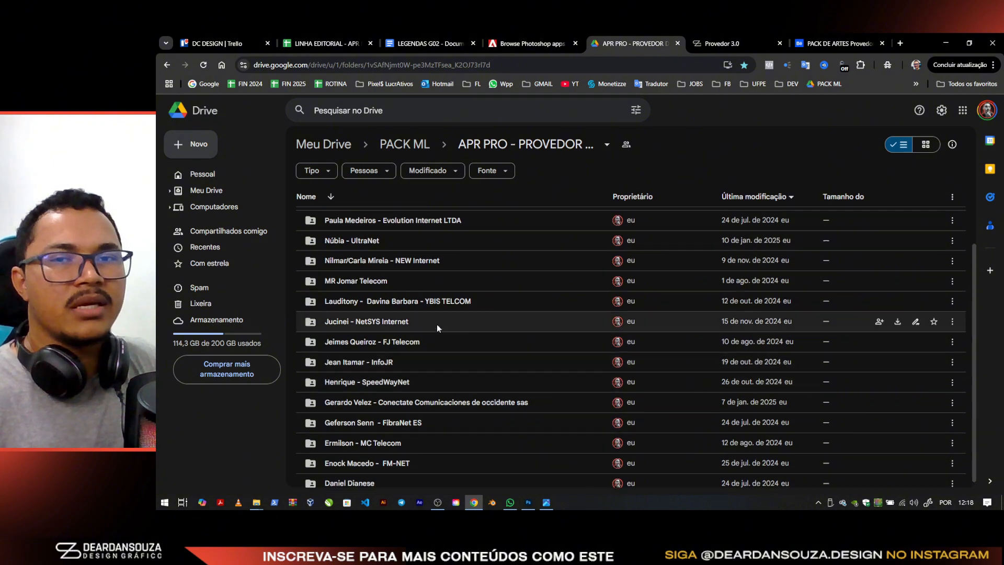
pyautogui.scroll(3, 372, 230)
pyautogui.click(390, 217)
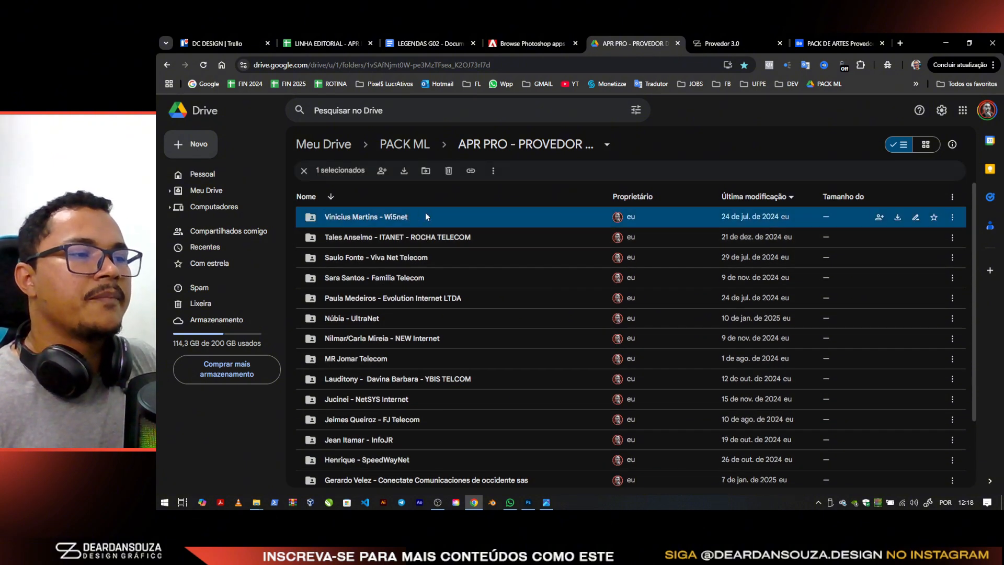
pyautogui.doubleClick(425, 216)
pyautogui.click(385, 217)
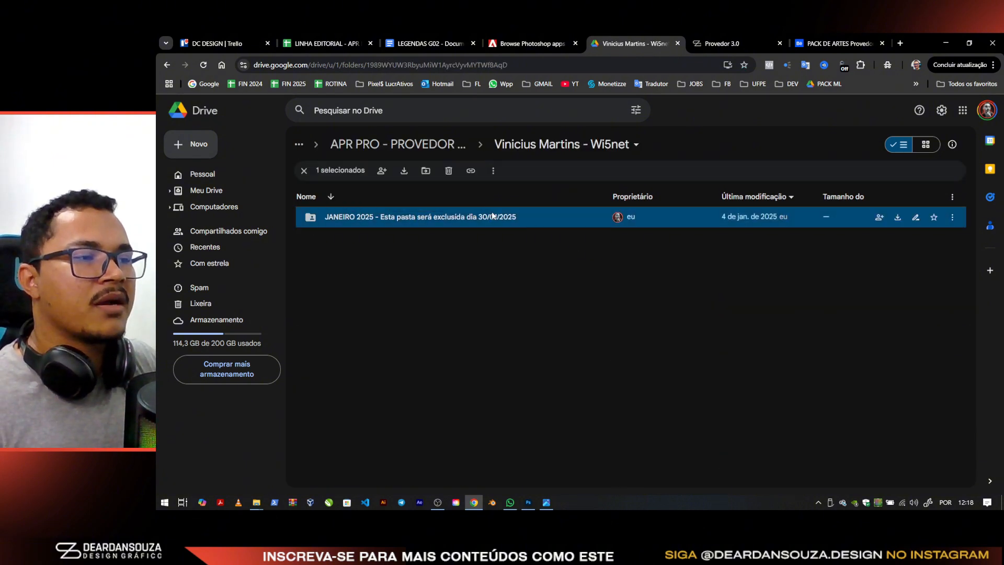
# Switch to the JANEIRO 2025 folder in File Explorer and place its window beside the folder list in Google Drive
pyautogui.hotkey('alt', 'Tab')
pyautogui.click(548, 198)
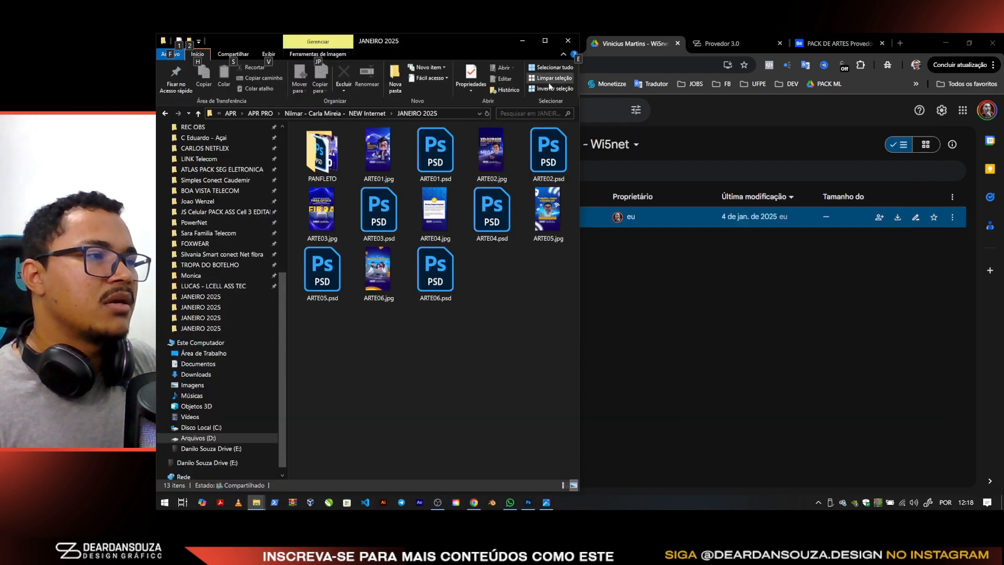
pyautogui.moveTo(460, 46); pyautogui.dragTo(913, 161)
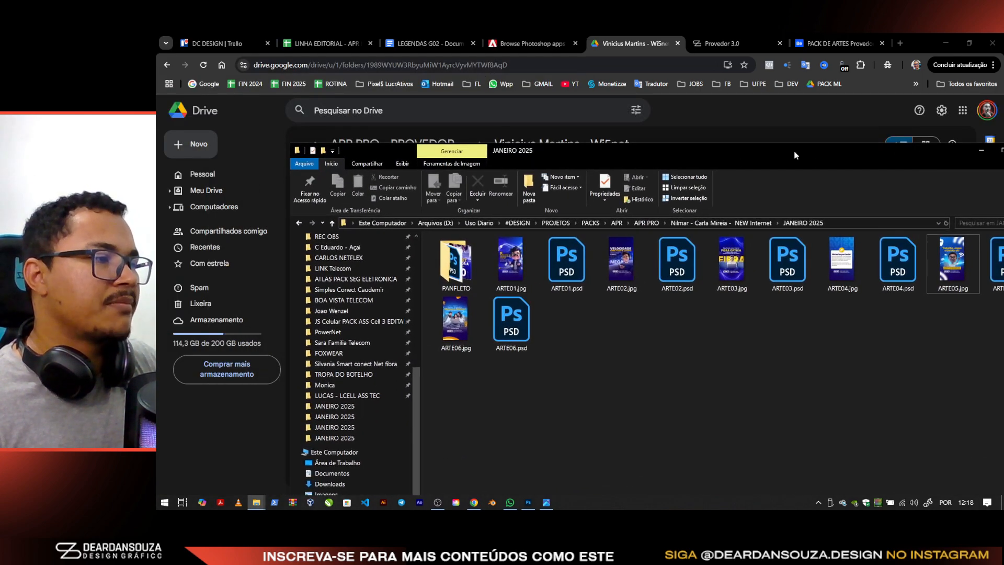
pyautogui.moveTo(733, 150); pyautogui.dragTo(841, 118)
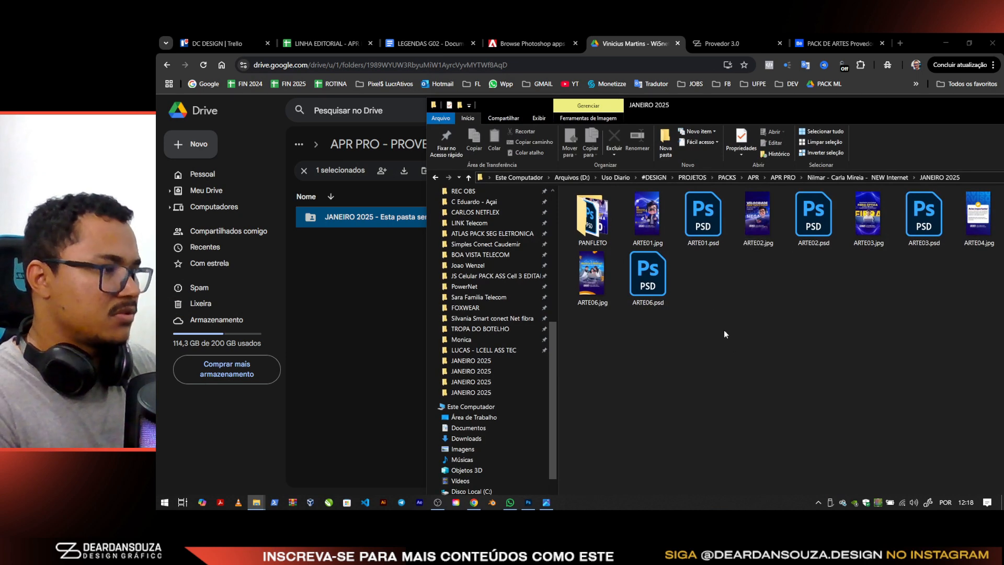
# Return to the APR PRO folder and open the JANEIRO 2025 folder of the Wi5 client
pyautogui.hotkey('alt', 'Left')
pyautogui.hotkey('alt', 'Left')
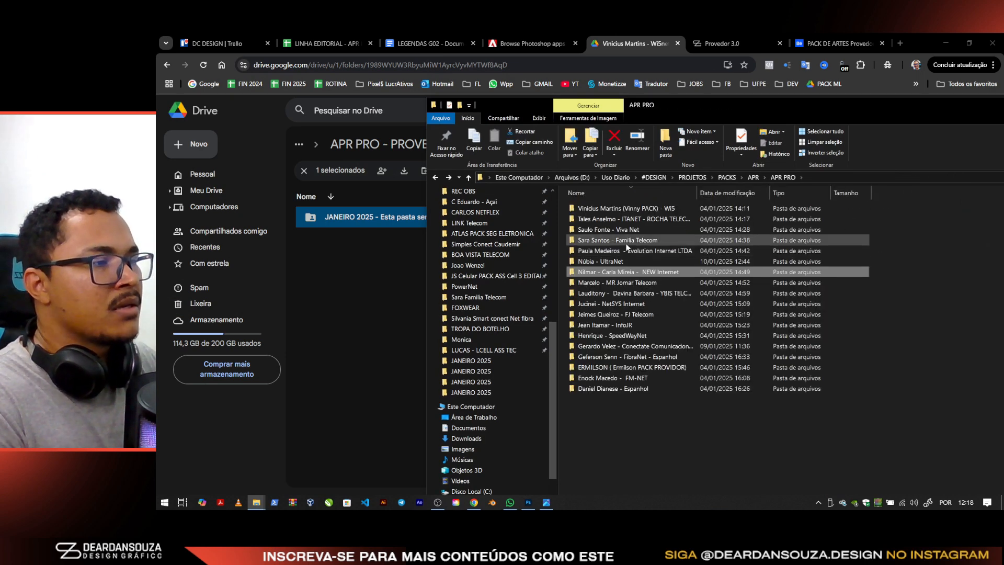
pyautogui.doubleClick(621, 209)
pyautogui.doubleClick(659, 225)
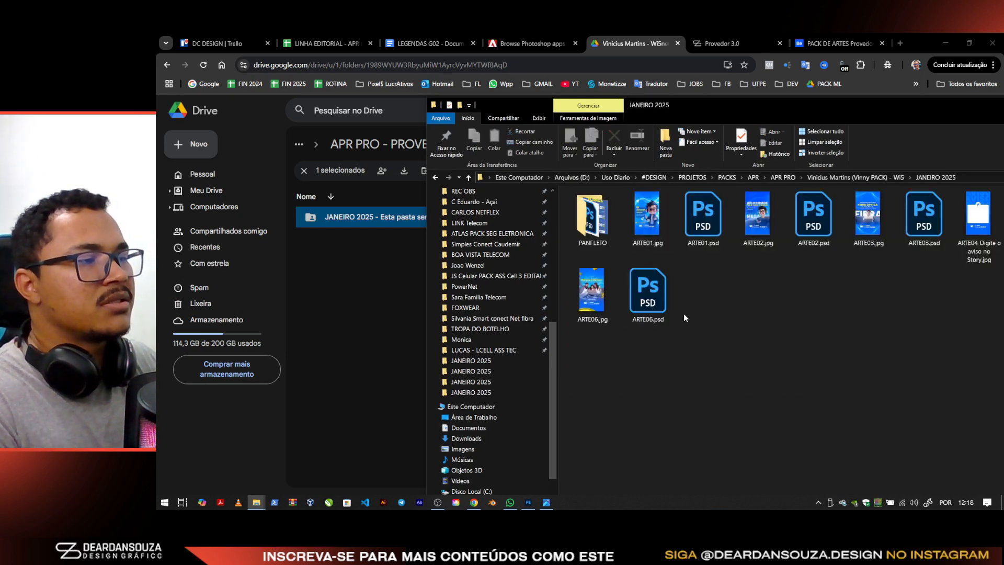
# Try to upload the Wi5 art files from ARTE03.jpg through ARTE06.psd to the JANEIRO 2025 folder in Google Drive
pyautogui.click(868, 220)
pyautogui.keyDown('shift'); pyautogui.click(648, 293); pyautogui.keyUp('shift')
pyautogui.moveTo(648, 293); pyautogui.dragTo(375, 231)
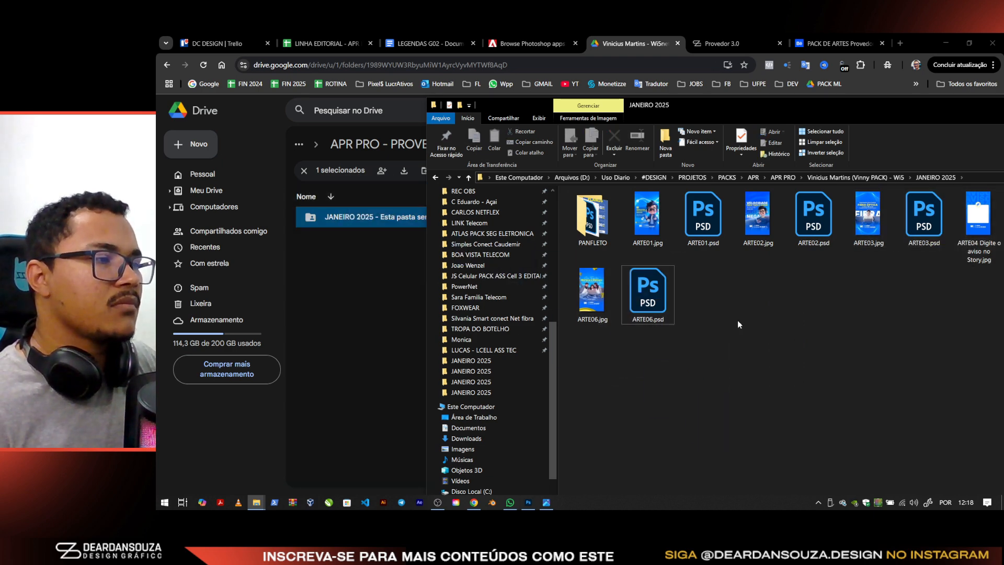
# Switch to the photo viewer to review the three selected arts side by side
pyautogui.hotkey('alt', 'Tab')
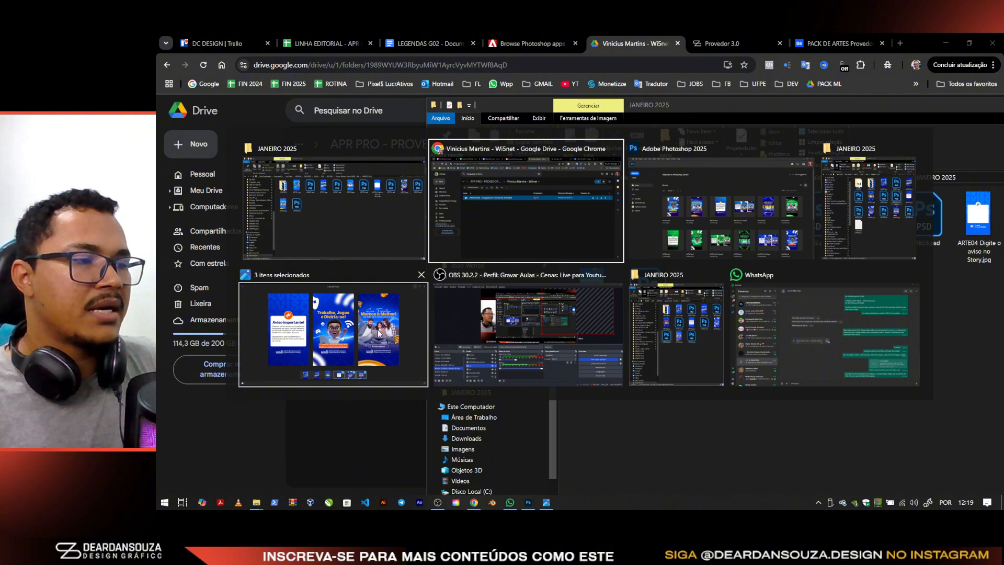
pyautogui.click(414, 306)
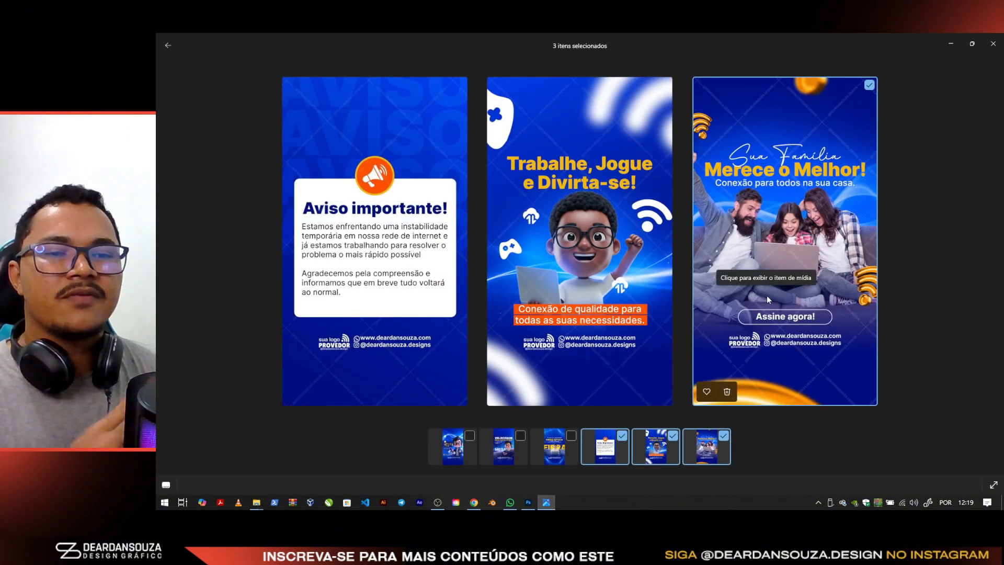